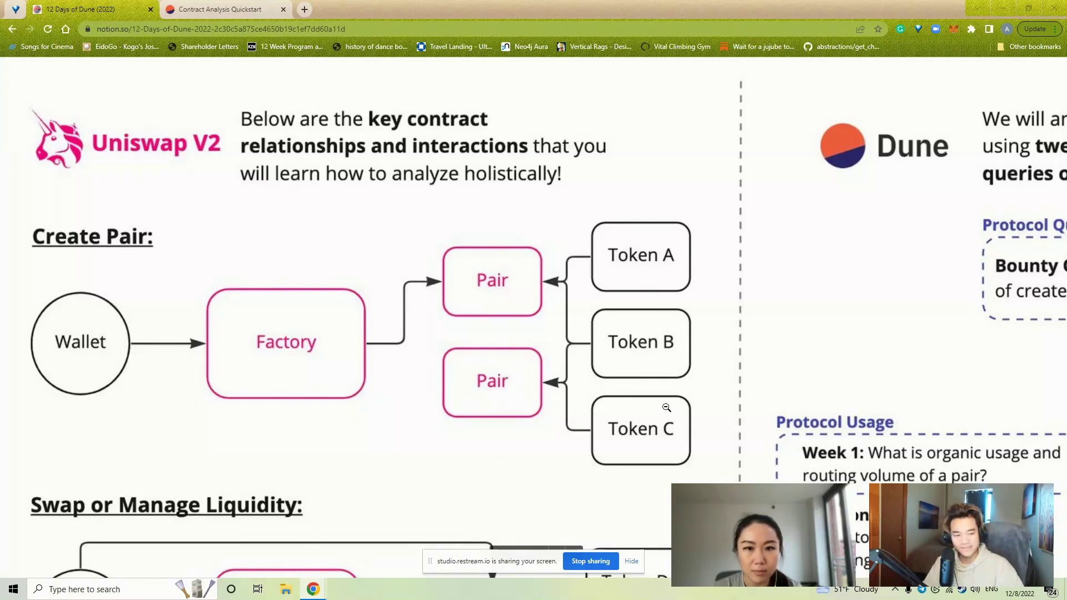
Search 'uniswap v2' in a new tab and copy the Uniswap V2 Factory contract address on Etherscan
click(304, 9)
text(uni)
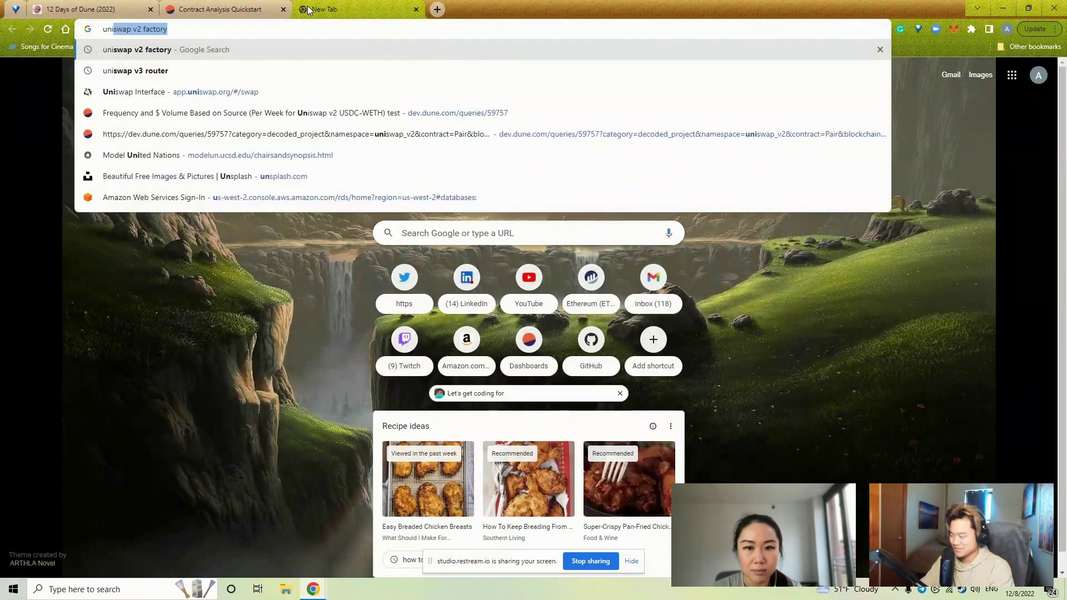
text(swap v2)
key(Return)
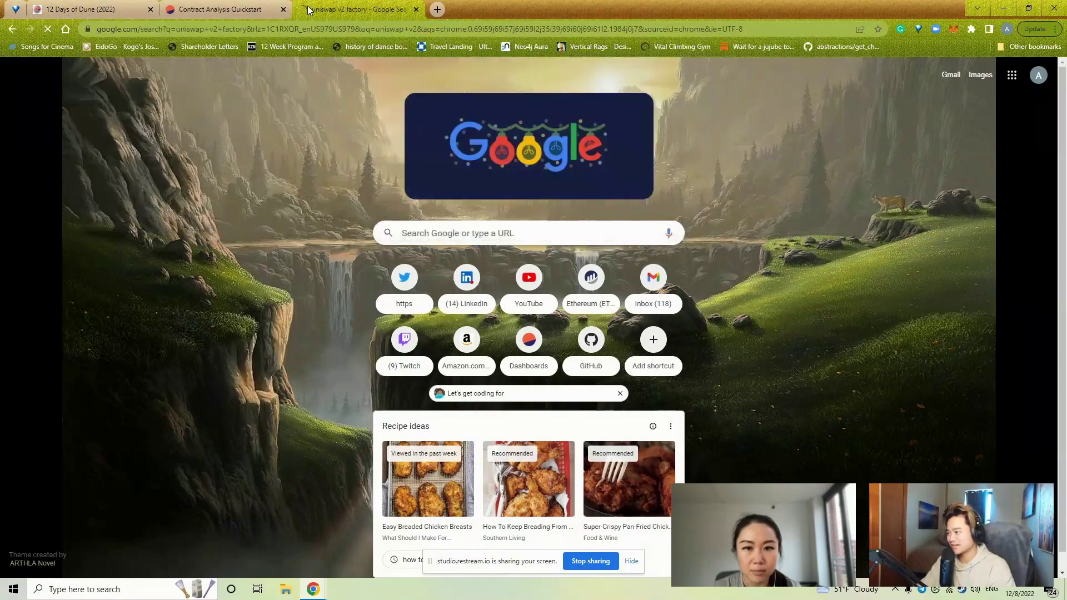
click(267, 331)
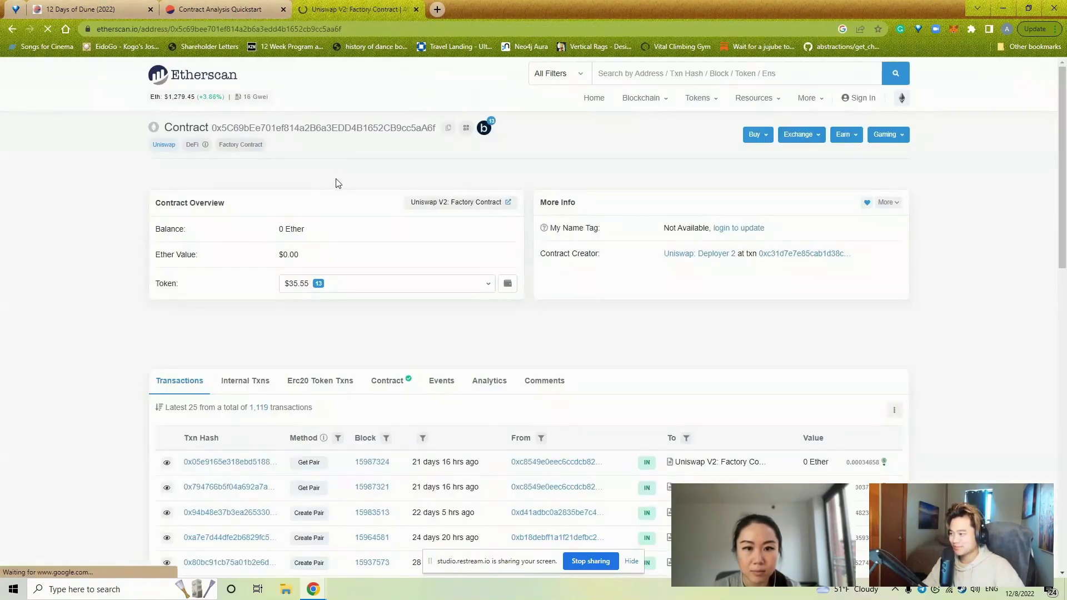
double_click(262, 127)
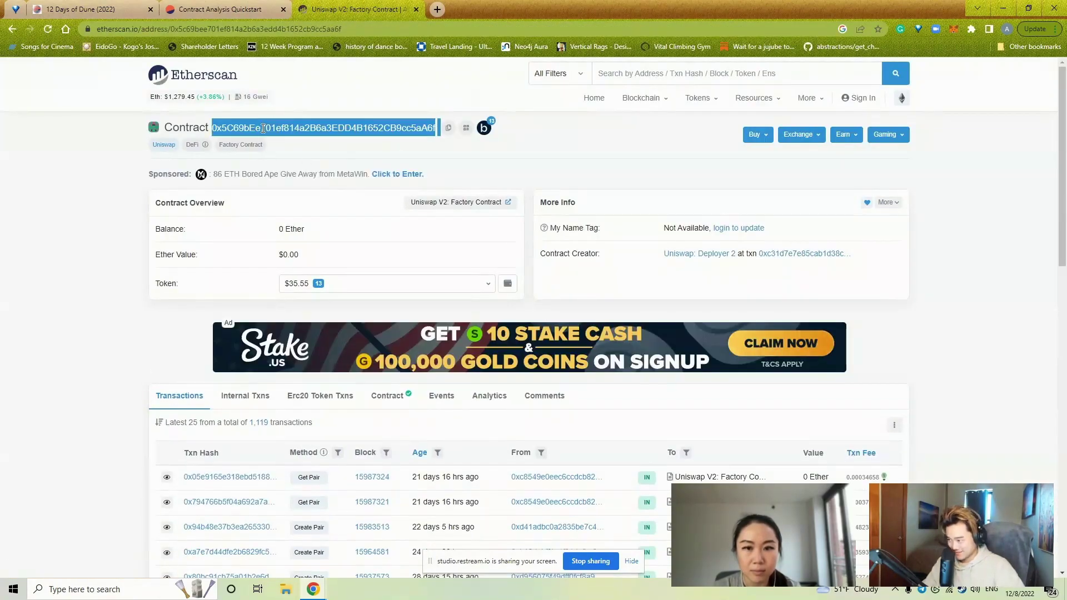
click(447, 128)
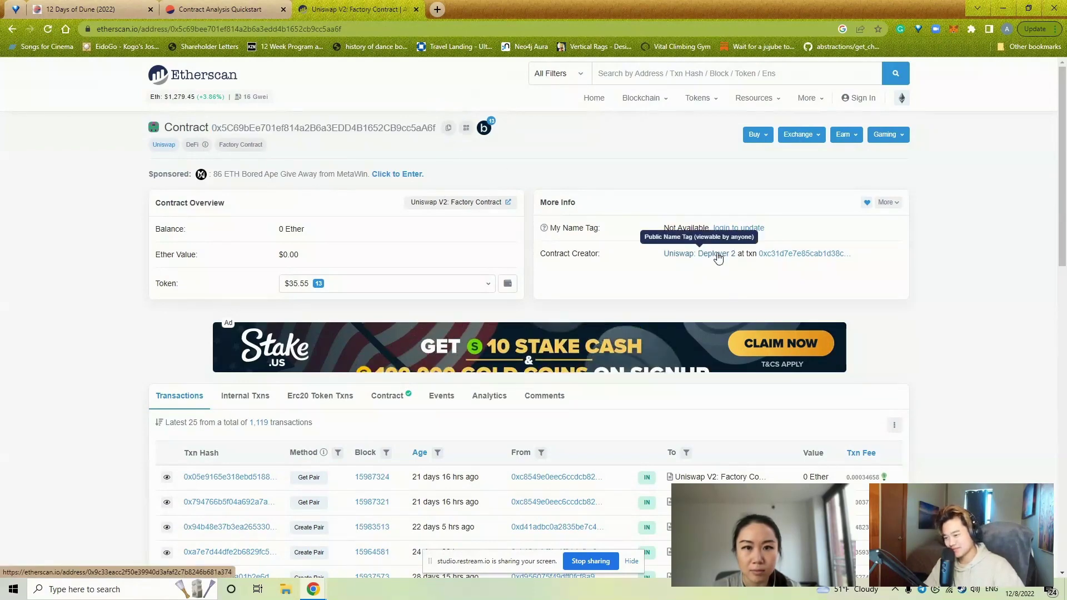
click(445, 132)
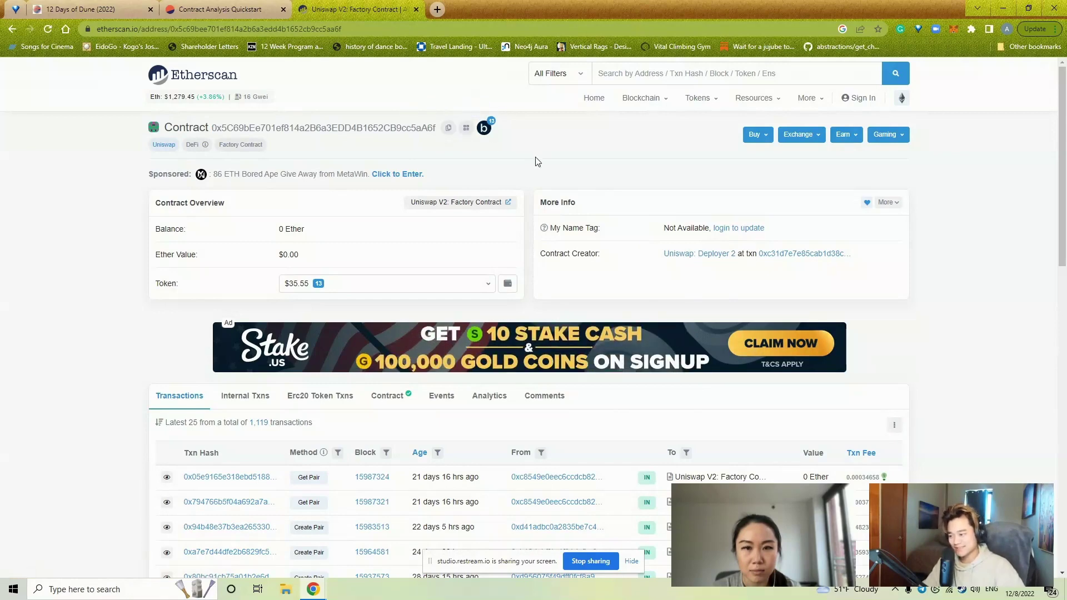
Open a recent Create Pair transaction's details and select its hash in the page address
scroll(376, 261, down, 4)
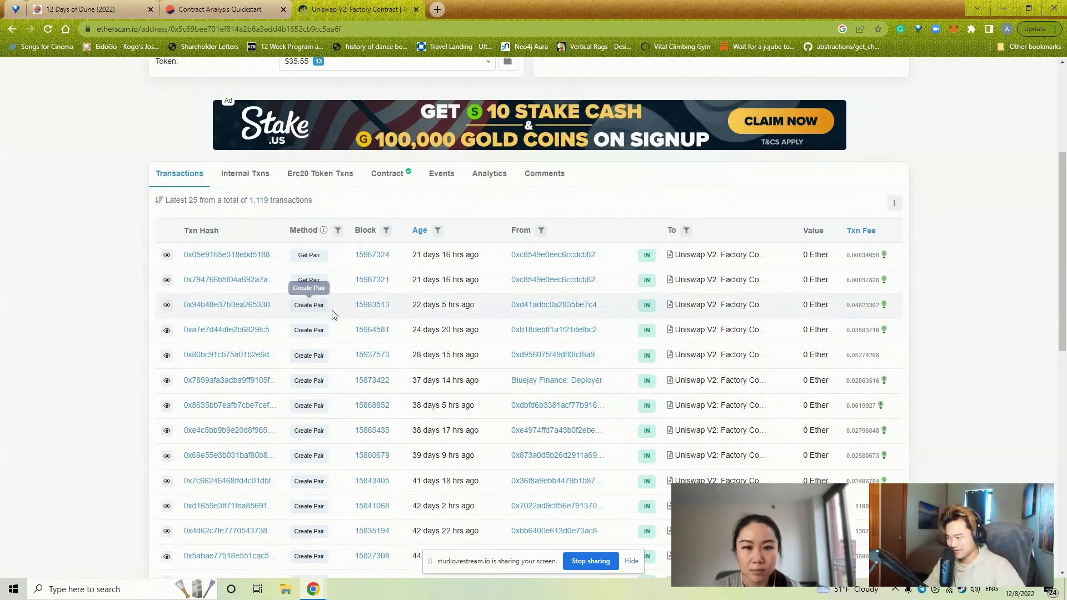
scroll(263, 424, up, 2)
click(264, 424)
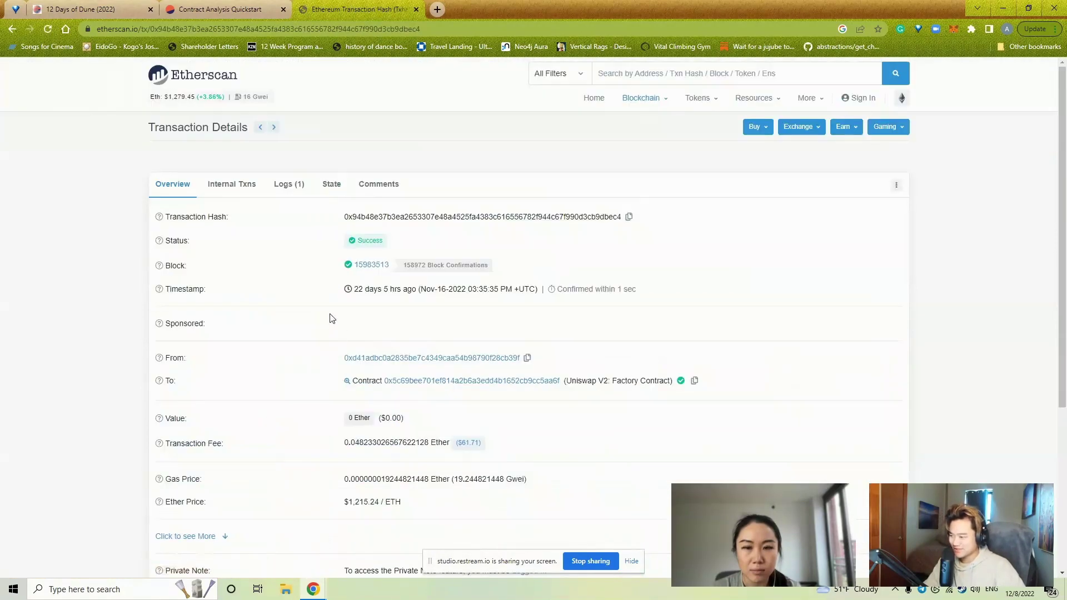
scroll(317, 256, down, 2)
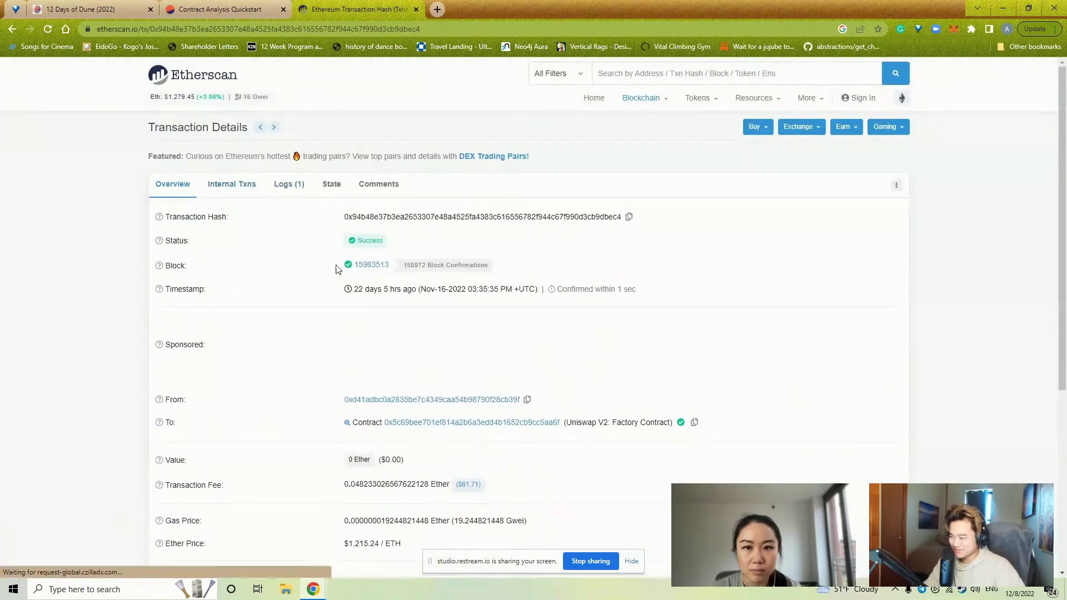
double_click(273, 28)
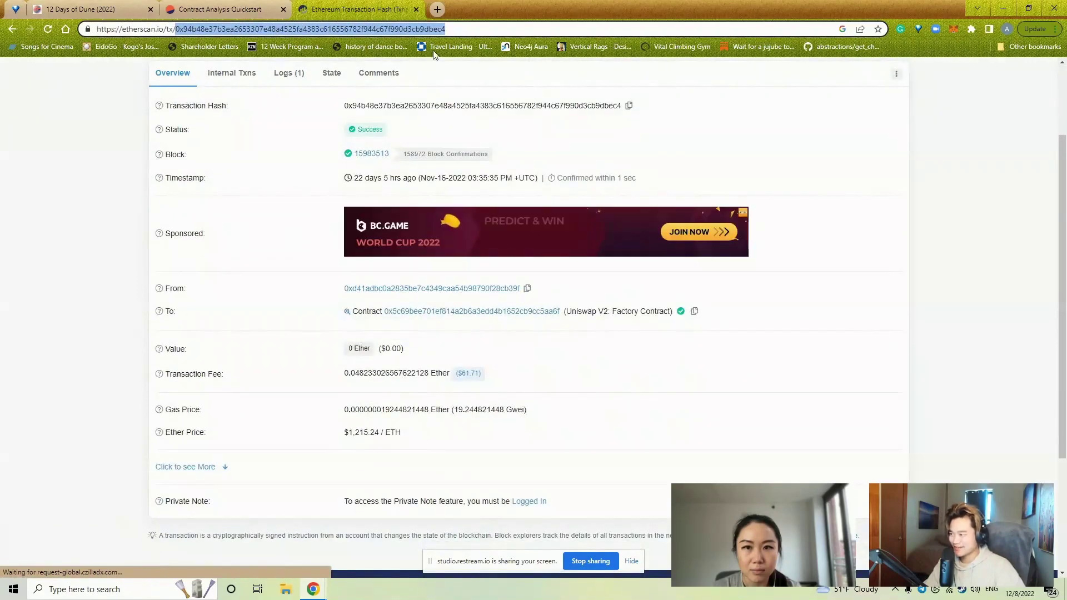
Load Phalcon in a new tab and look up the copied transaction hash on Ethereum
click(441, 11)
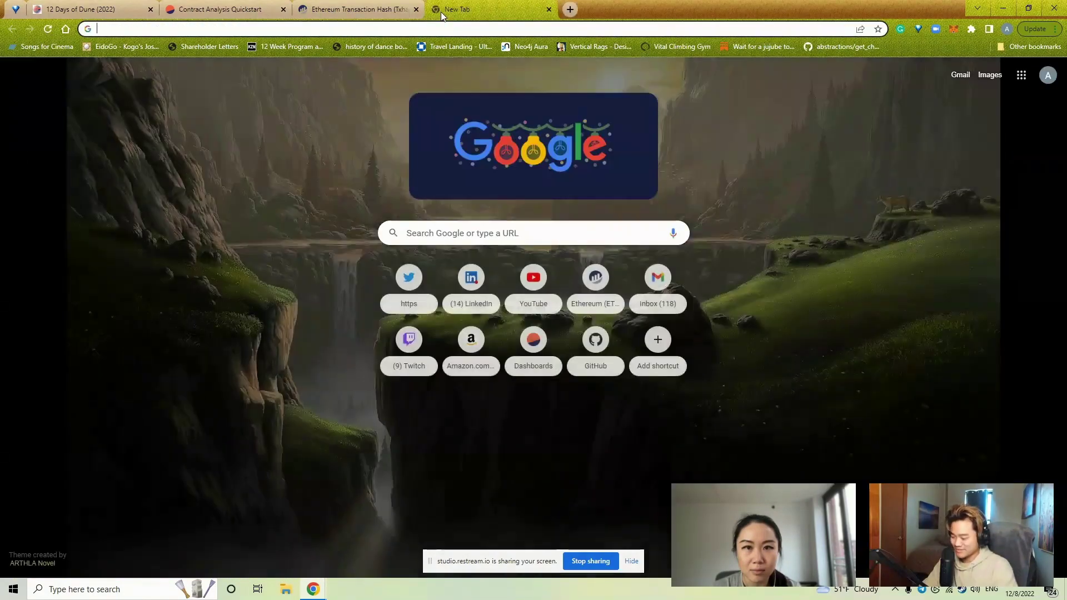
text(block)
key(Return)
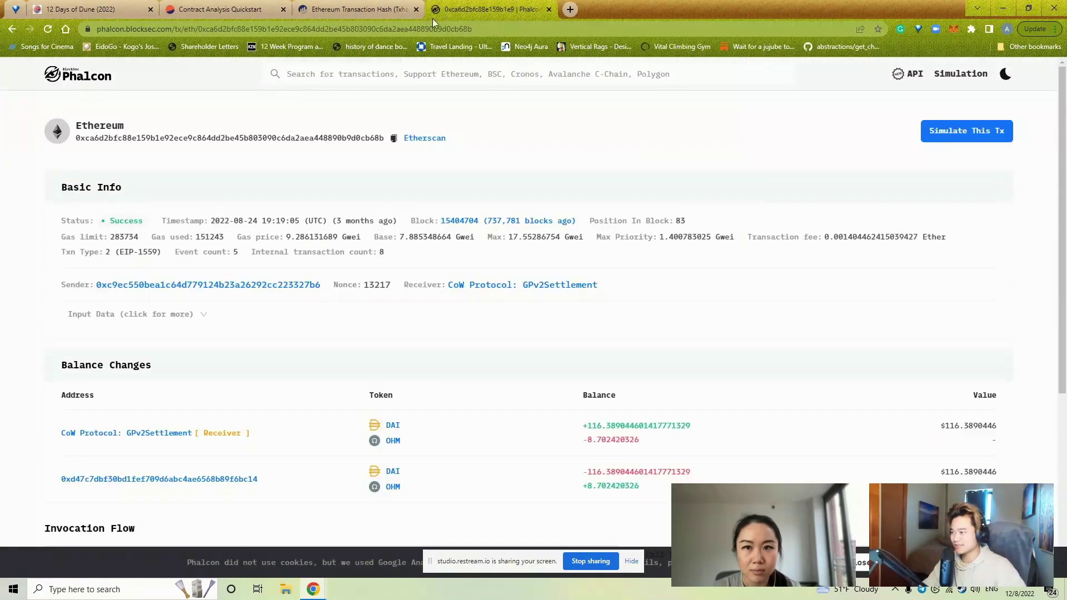
click(447, 65)
key(ctrl+v)
click(520, 111)
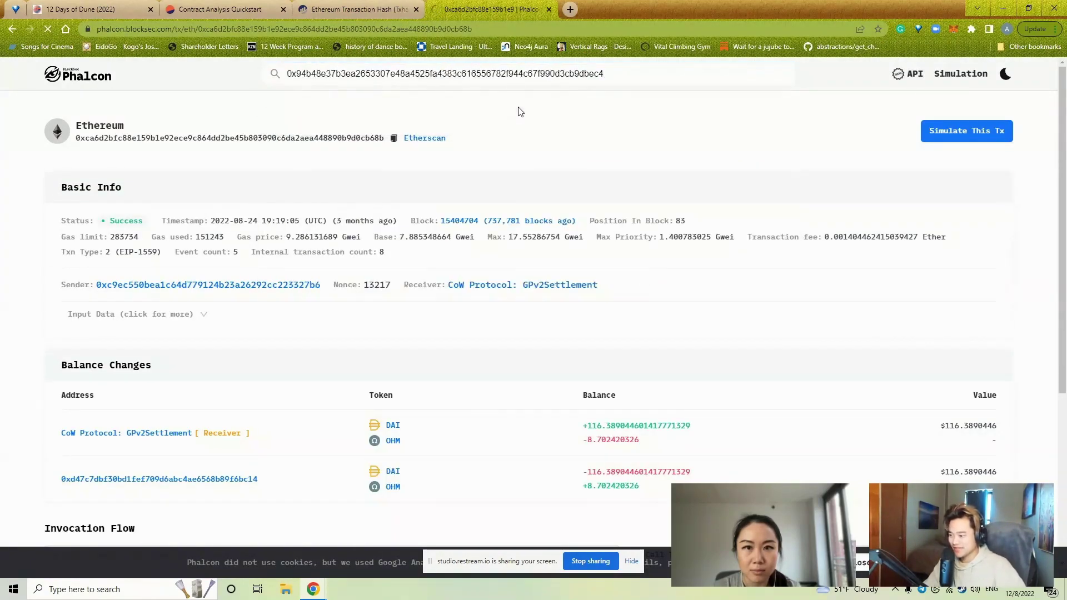
Inspect the Invocation Flow's createPair call creating the UniswapV2Pair contract
scroll(33, 315, down, 1)
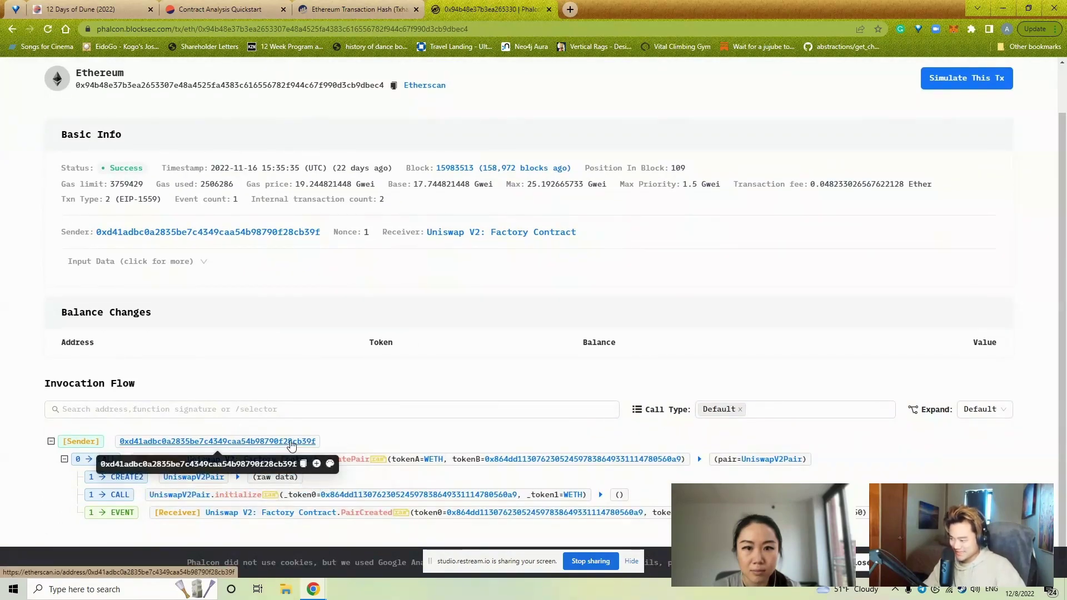
mouse_move(353, 463)
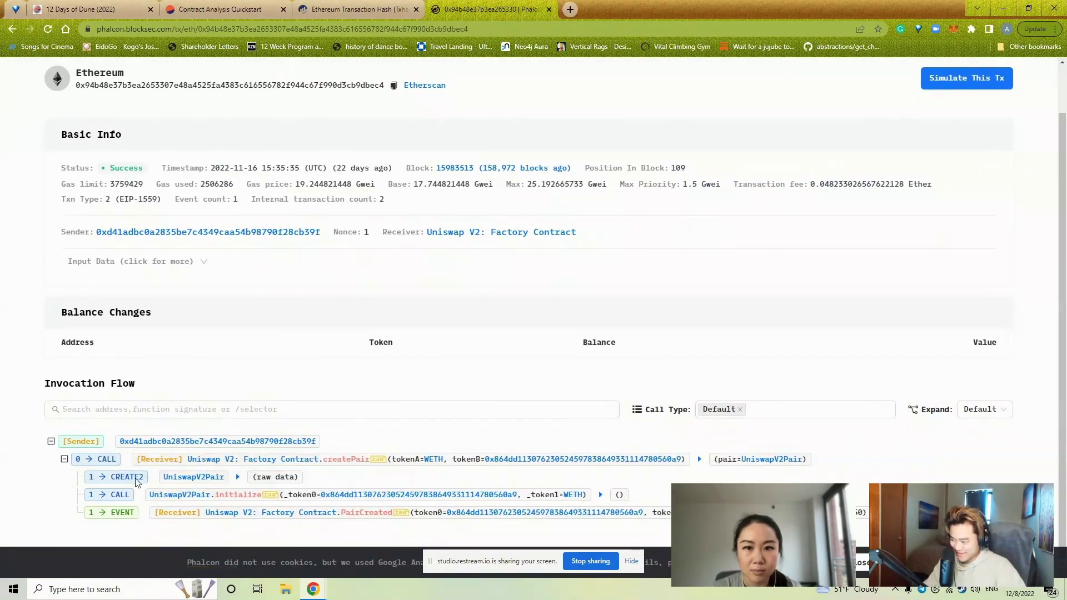
mouse_move(204, 482)
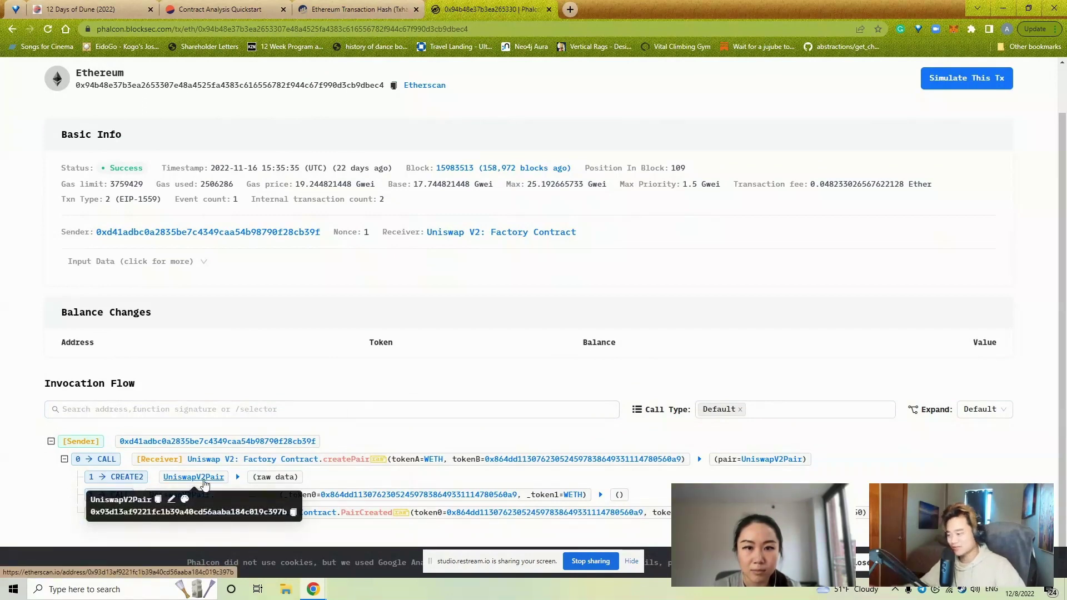
mouse_move(375, 515)
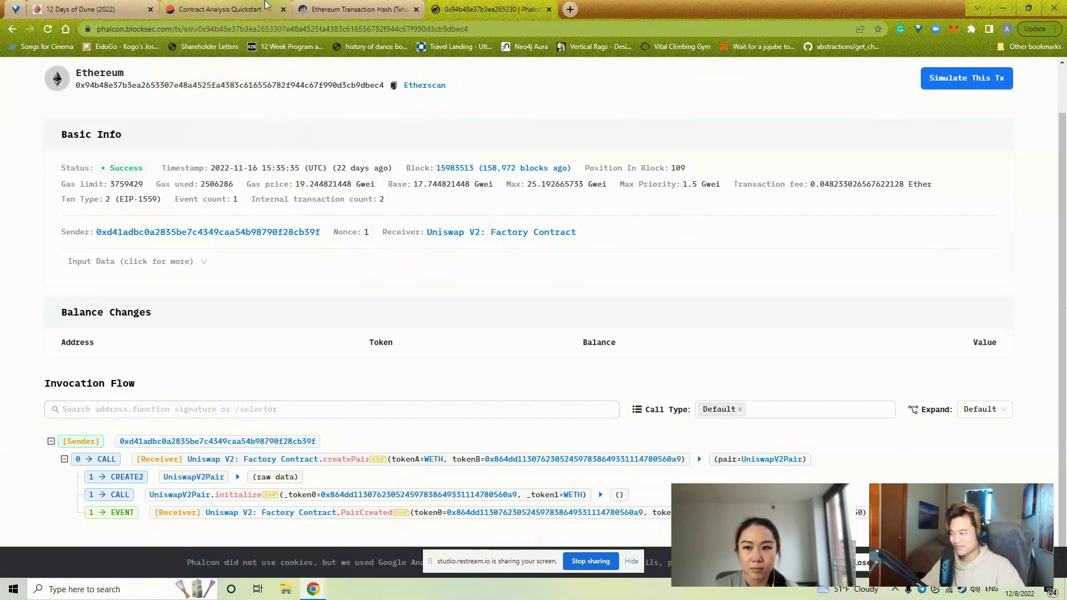
click(222, 9)
Check the factory contract address parameter and scroll through the decoded ABI functions
double_click(708, 384)
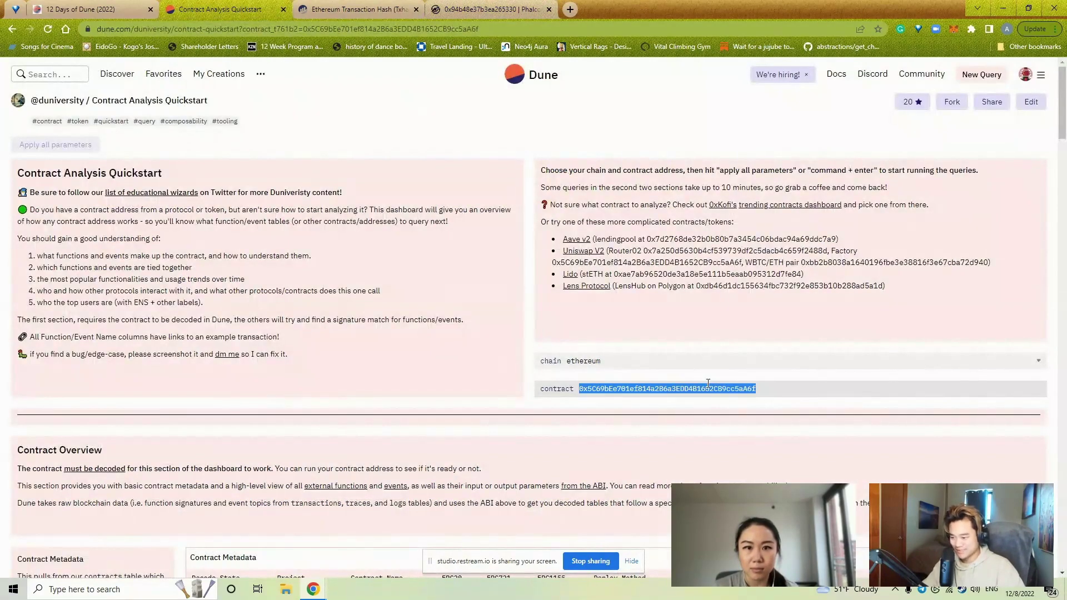
click(750, 374)
scroll(750, 374, down, 5)
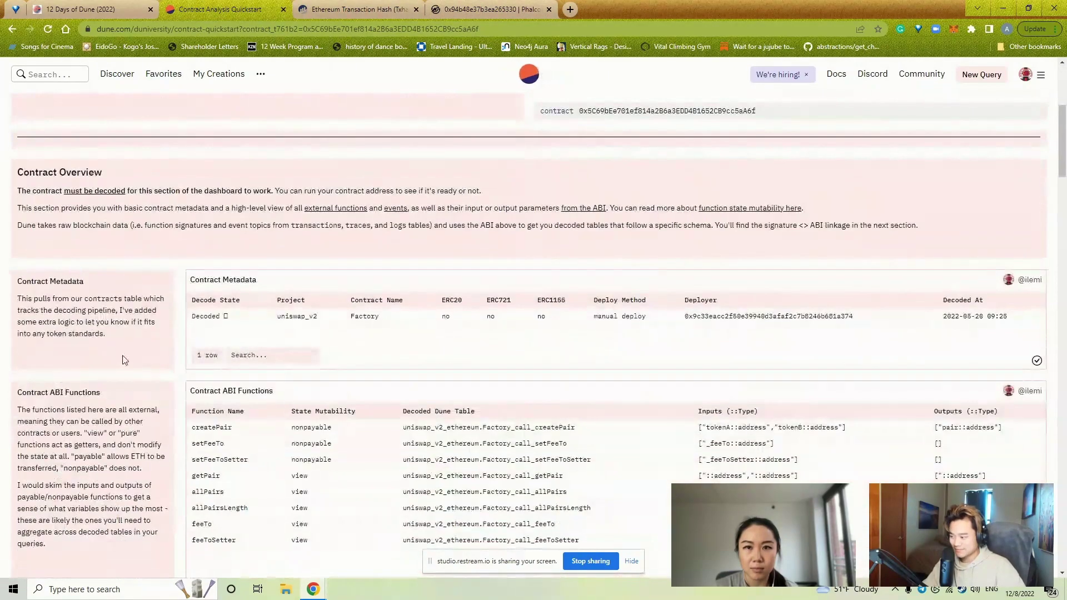
scroll(125, 360, down, 4)
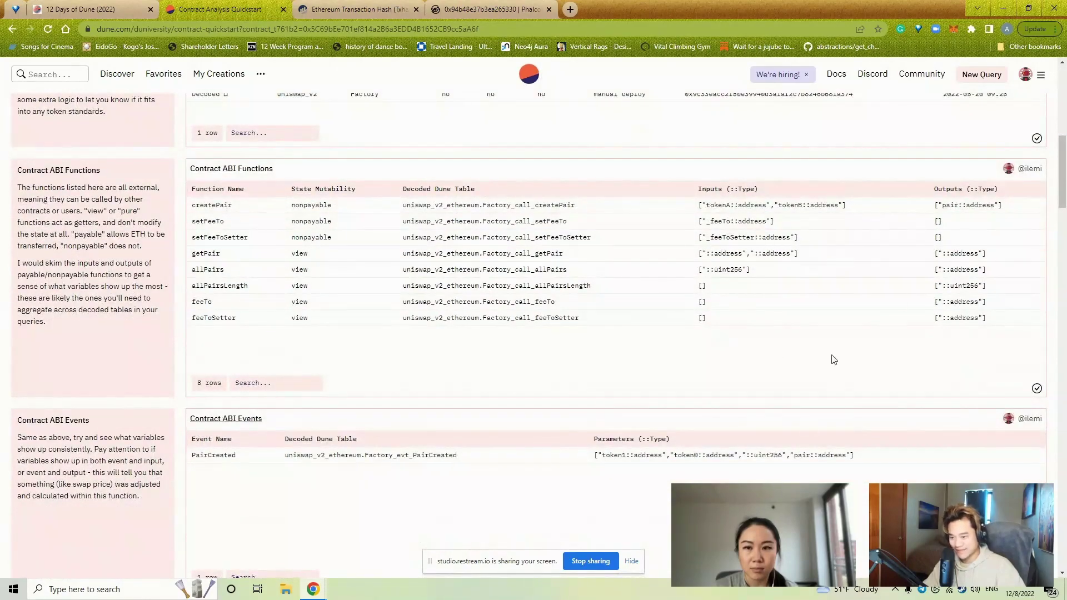
scroll(920, 354, down, 12)
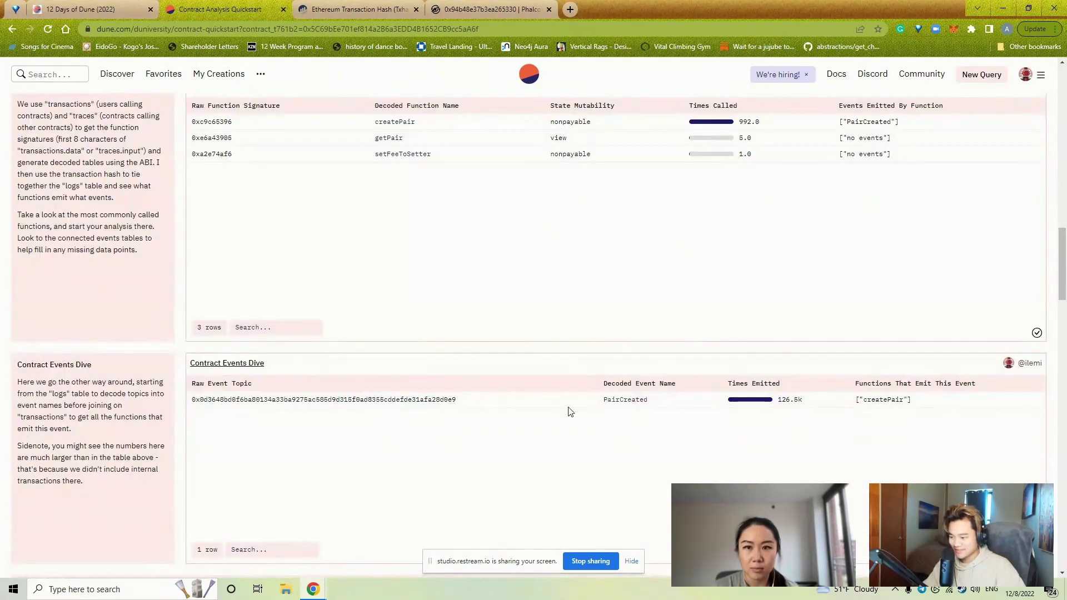
Note the PairCreated event and its 126.5k emitted count, then scroll through the usage charts
drag(656, 405, 606, 410)
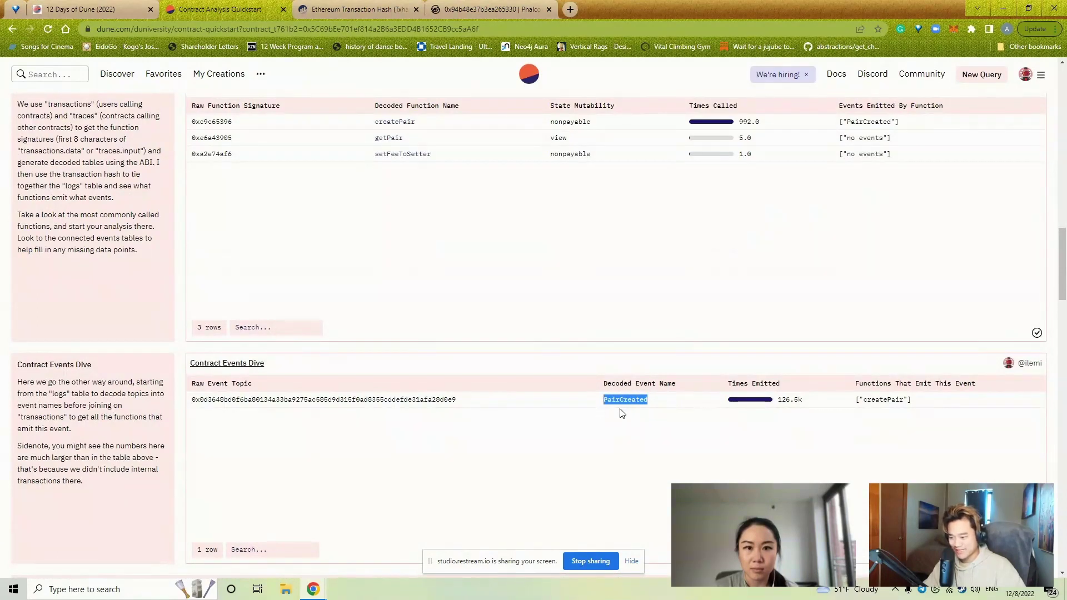
click(735, 410)
drag(805, 400, 780, 407)
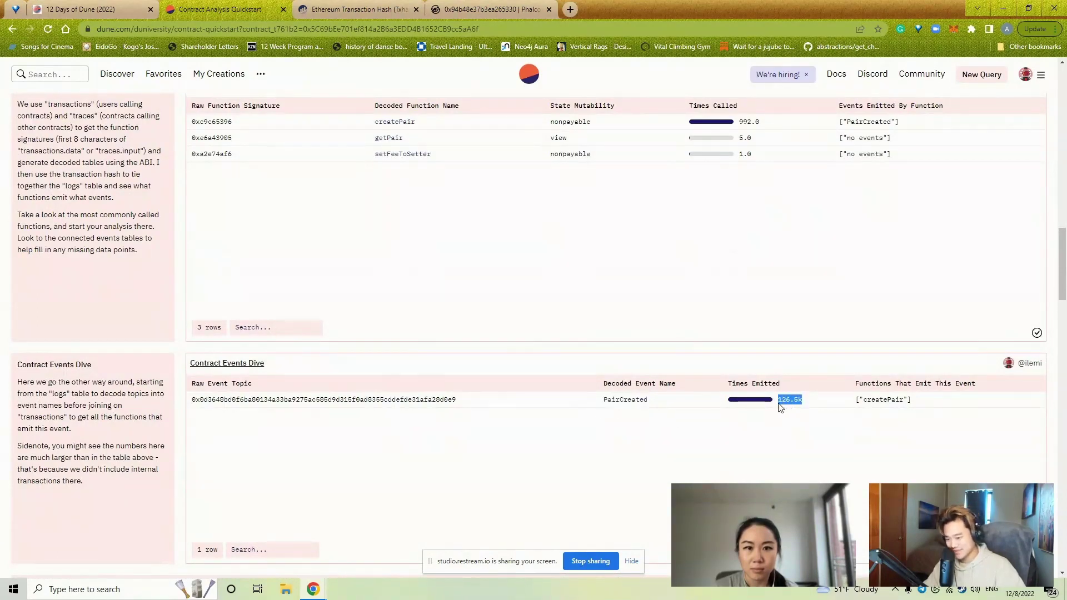
scroll(705, 452, down, 4)
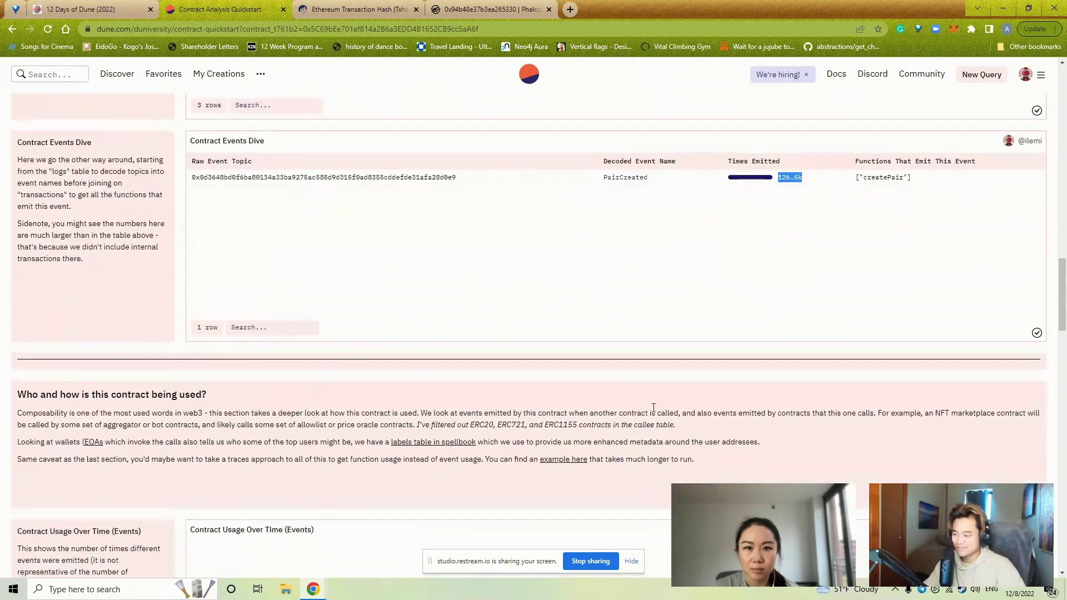
scroll(635, 399, down, 5)
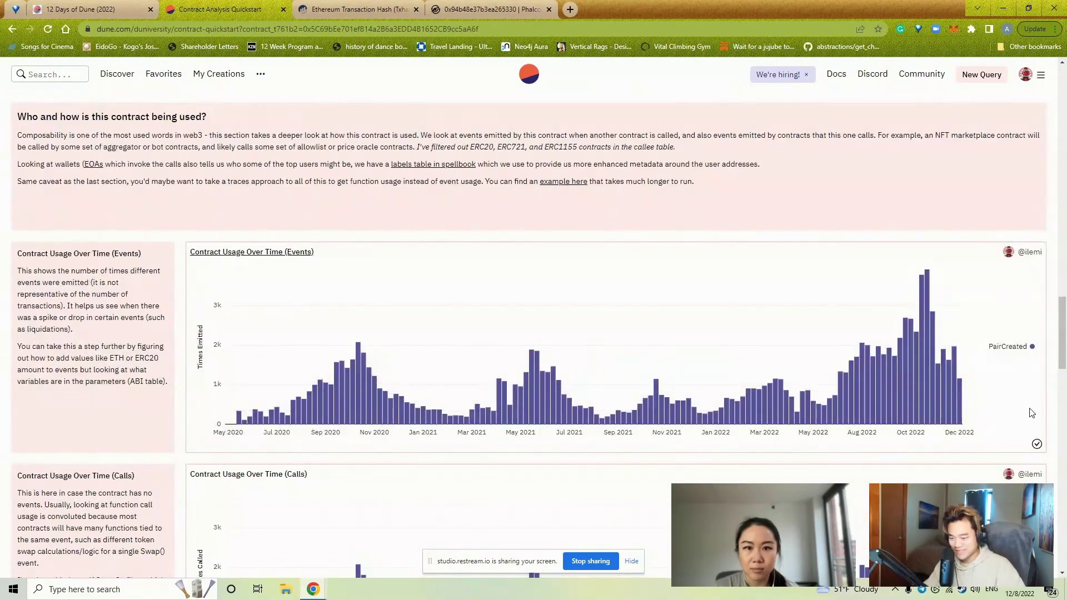
scroll(578, 389, down, 2)
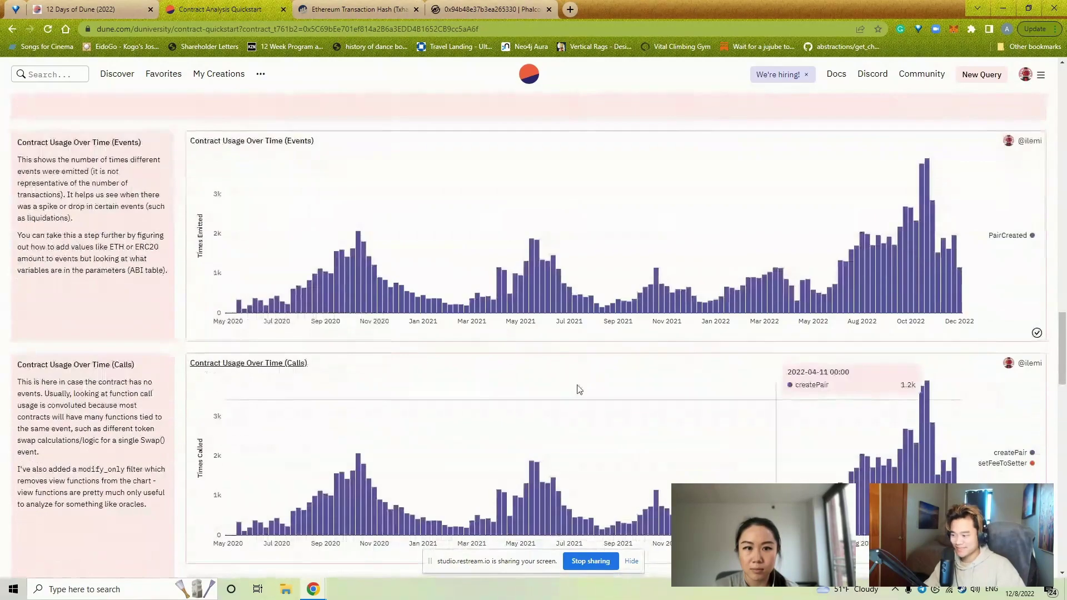
scroll(579, 389, down, 7)
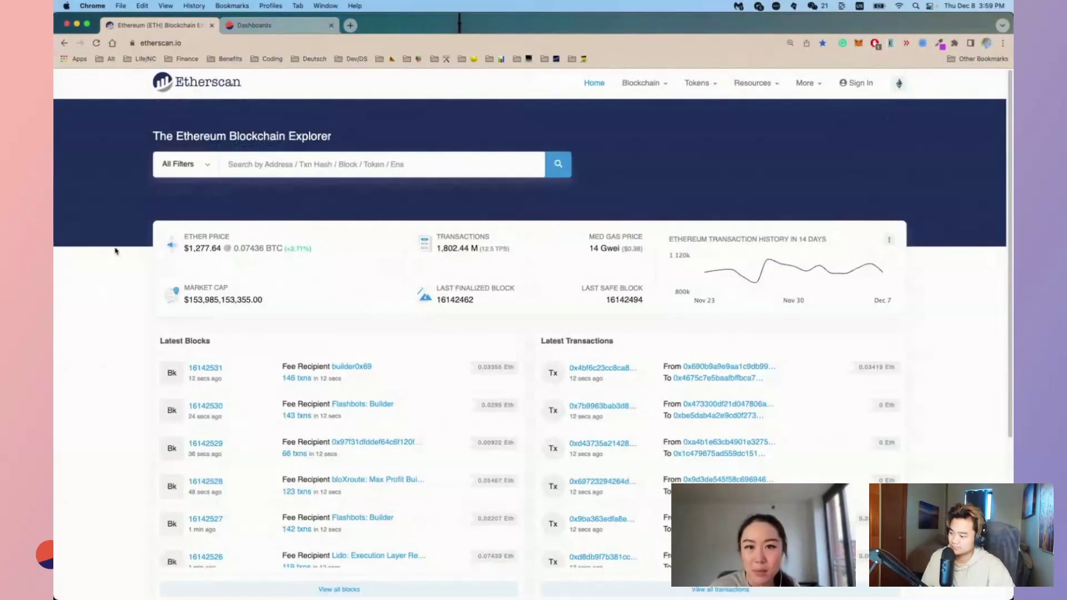
Search Etherscan for 'usdc' and look over the USD Coin (USDC) token page
click(447, 162)
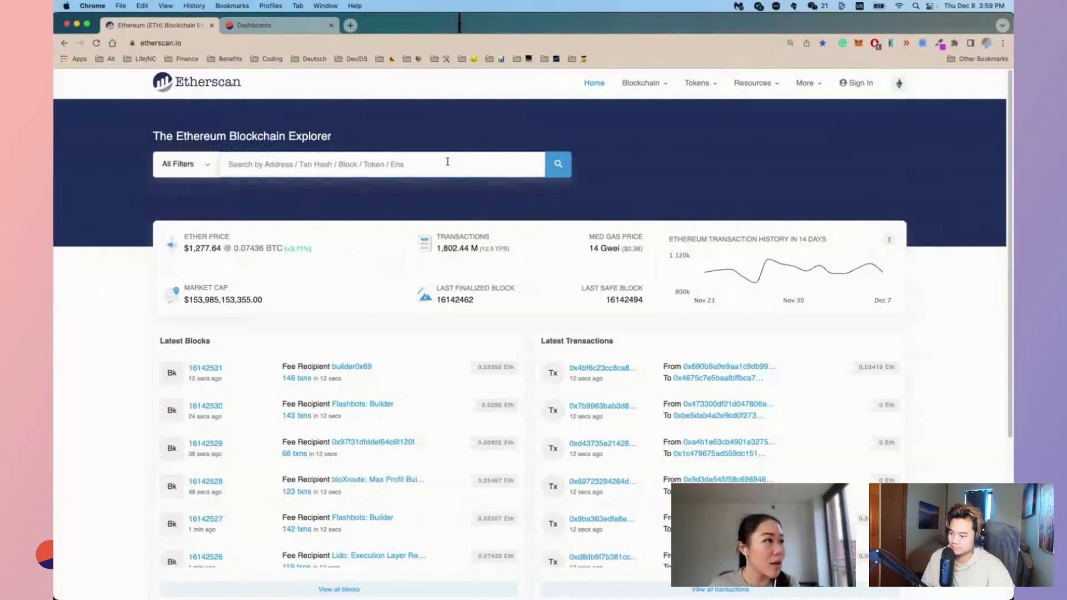
text(usdc)
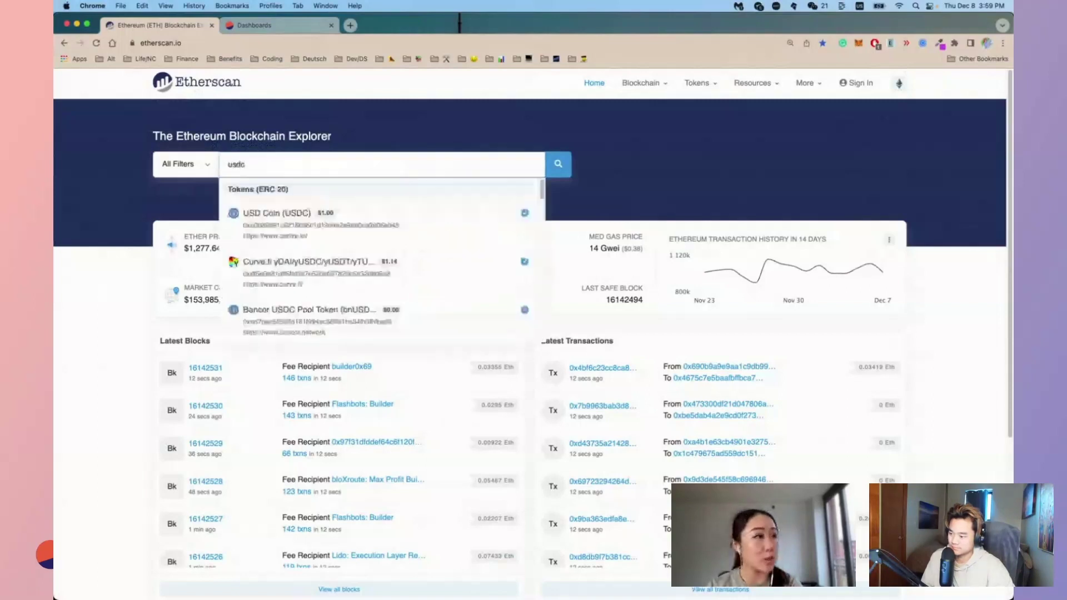
click(309, 229)
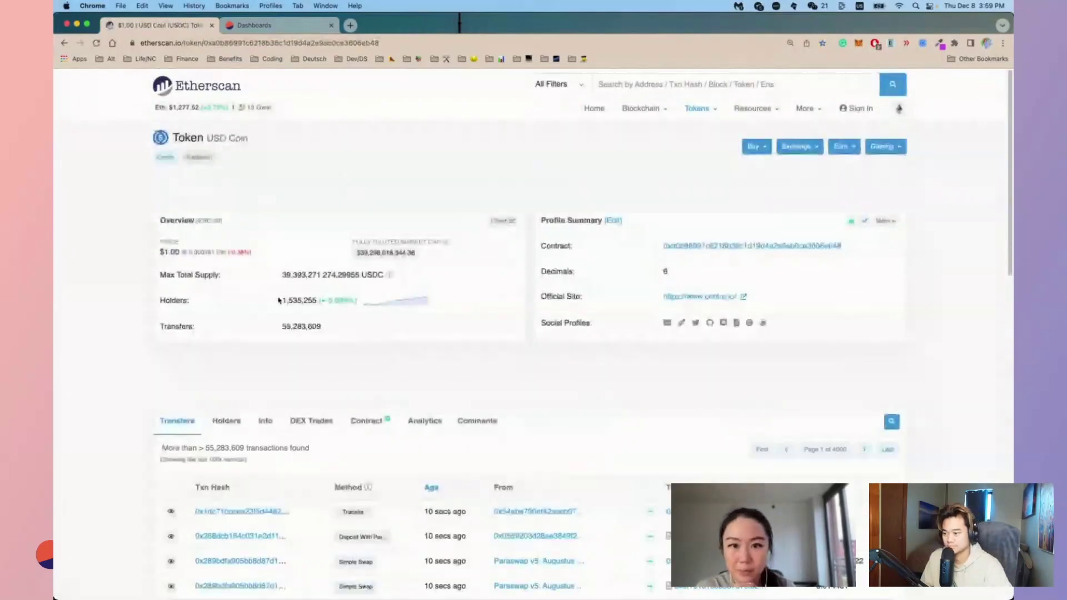
scroll(278, 300, down, 1)
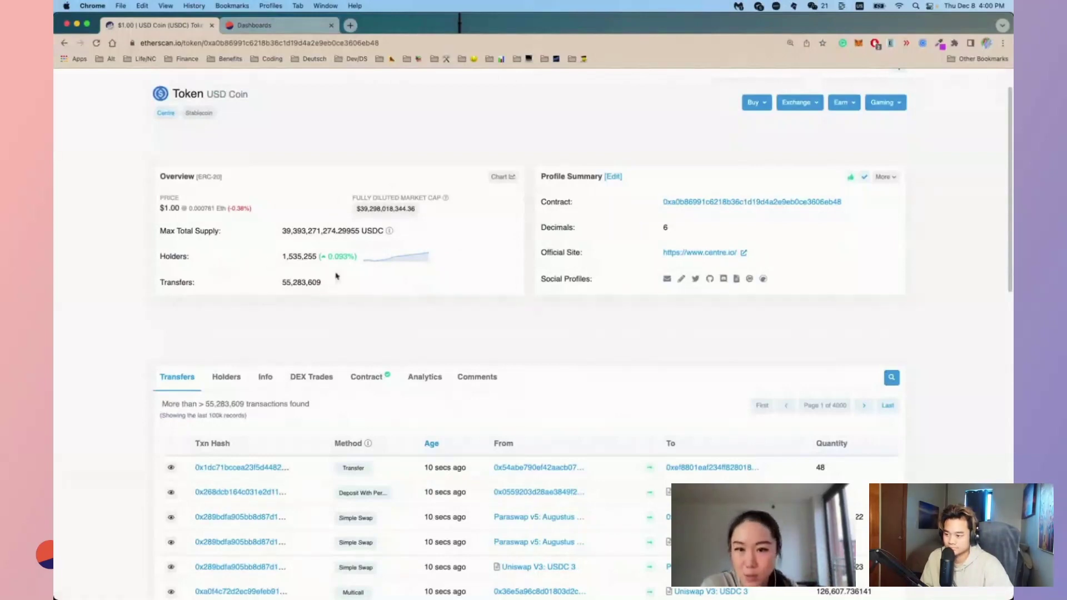
scroll(336, 275, up, 2)
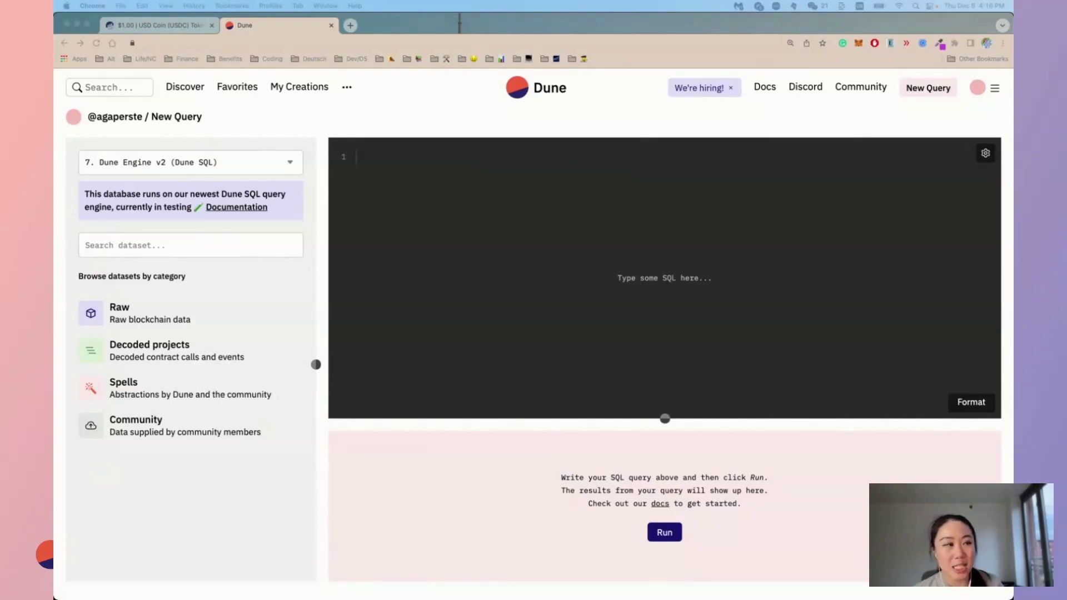
Find 'uniswap v2' in Decoded projects and list only the Factory's event tables, leaving PairCreated
click(409, 174)
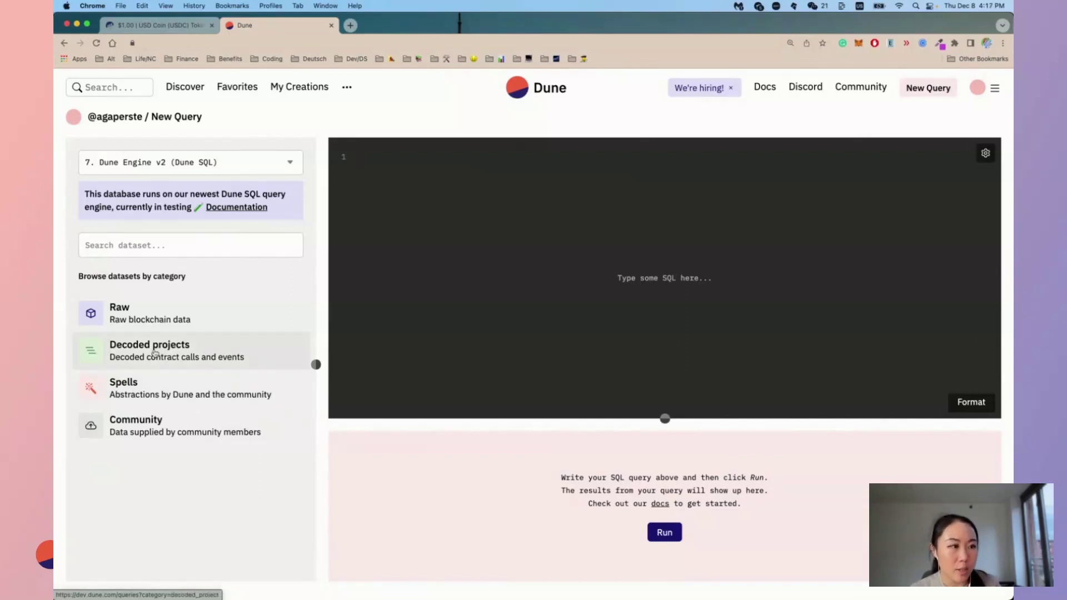
click(189, 353)
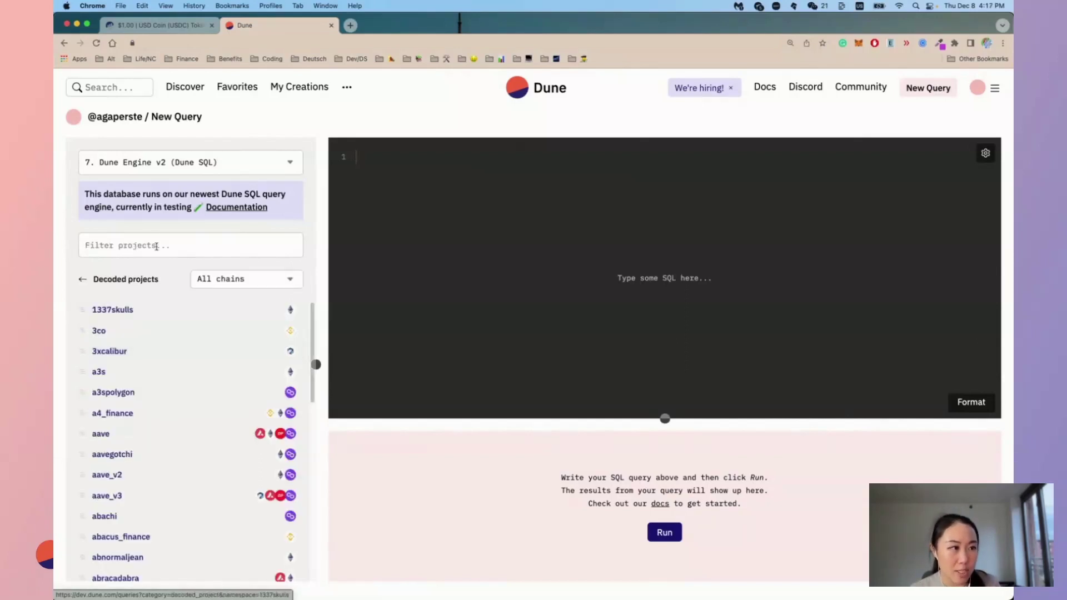
click(156, 246)
text(uniswap)
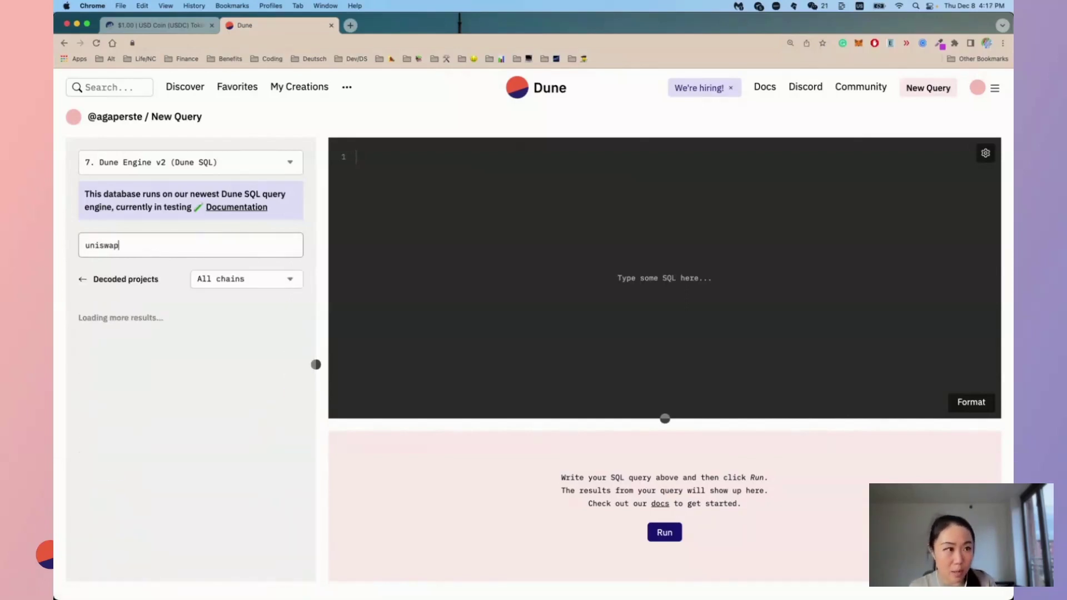
text( v2)
click(157, 306)
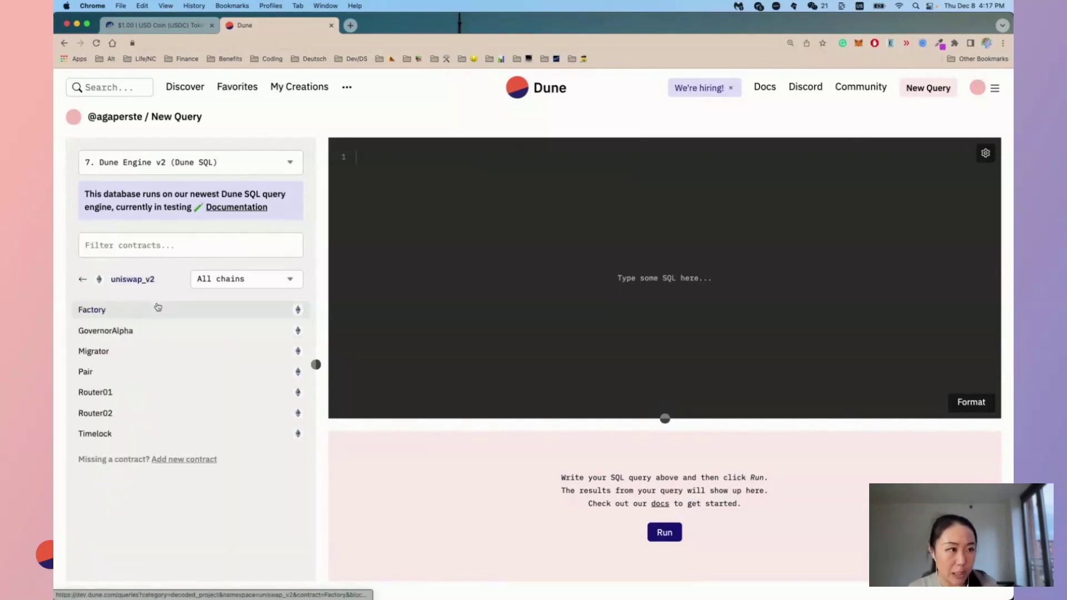
click(124, 311)
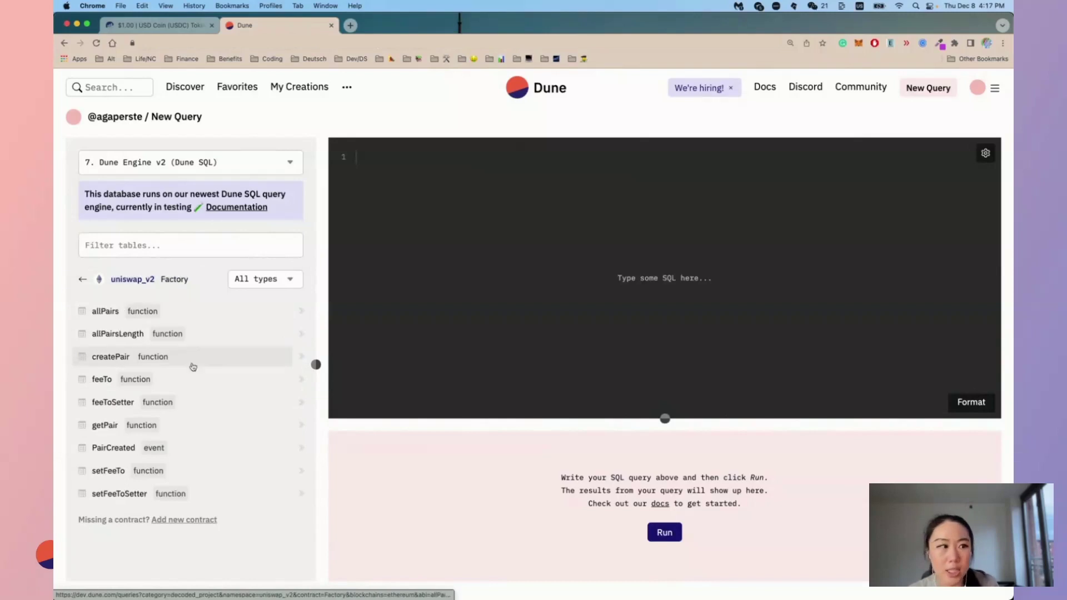
click(252, 278)
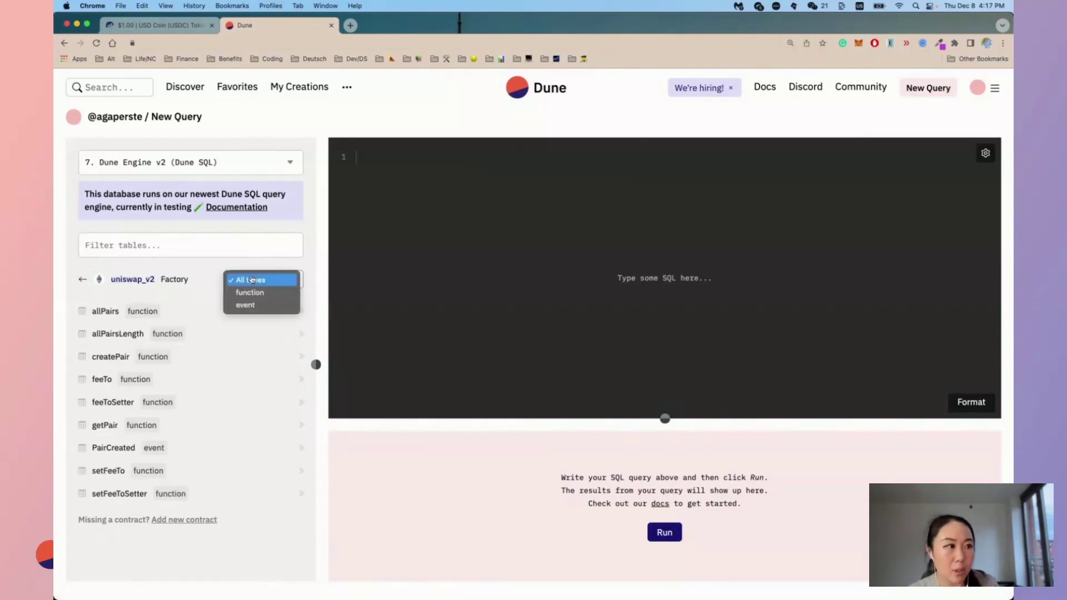
click(275, 306)
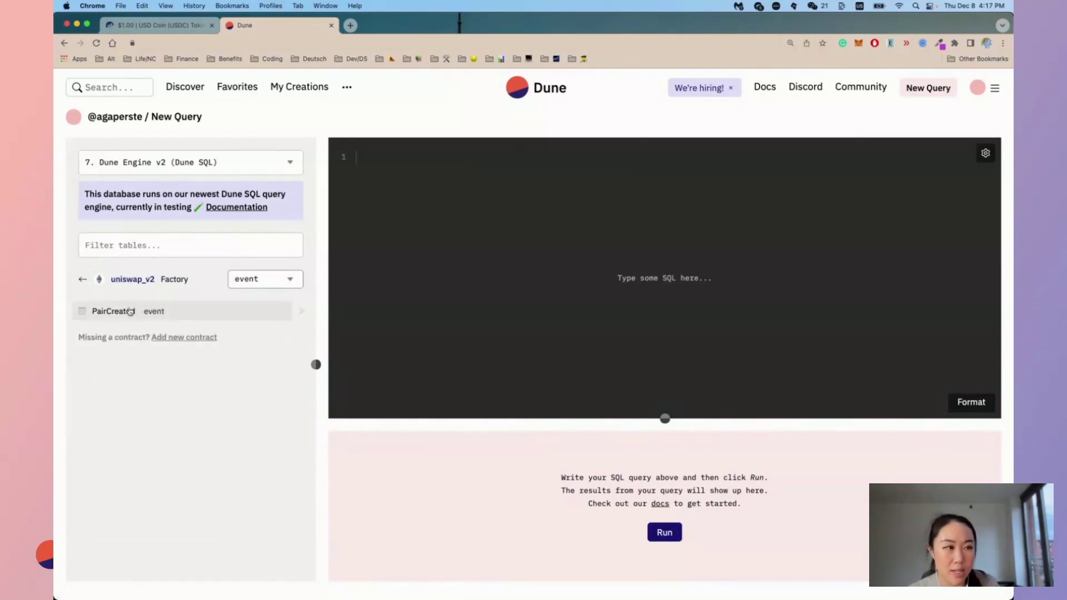
click(370, 164)
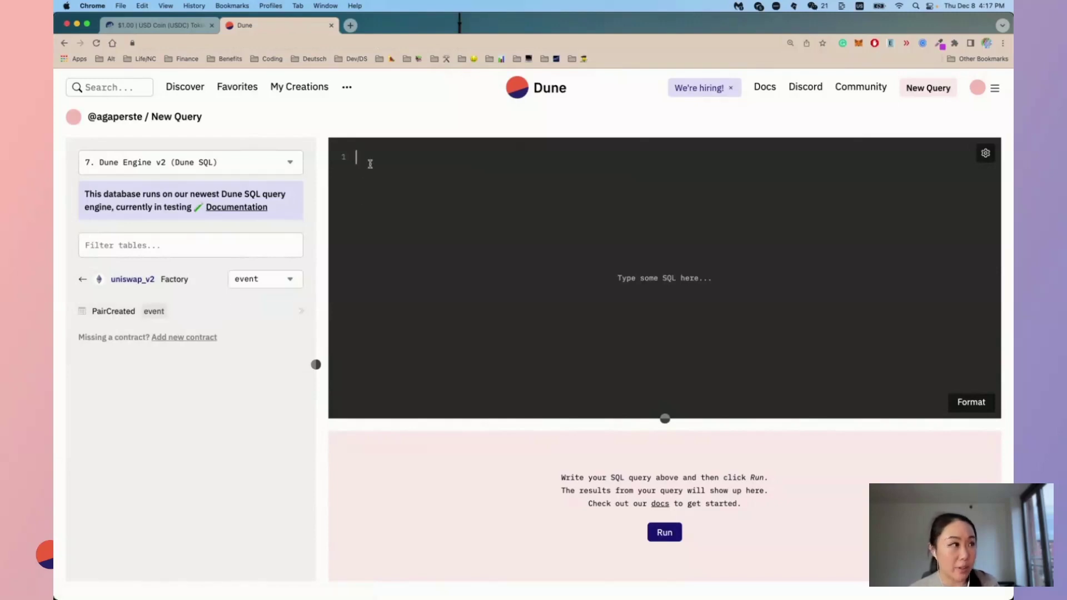
Write 'select' and 'from uniswap_v2_ethereum.Factory_evt_PairCreated', inserting the table from the browser
text(select)
key(Return)
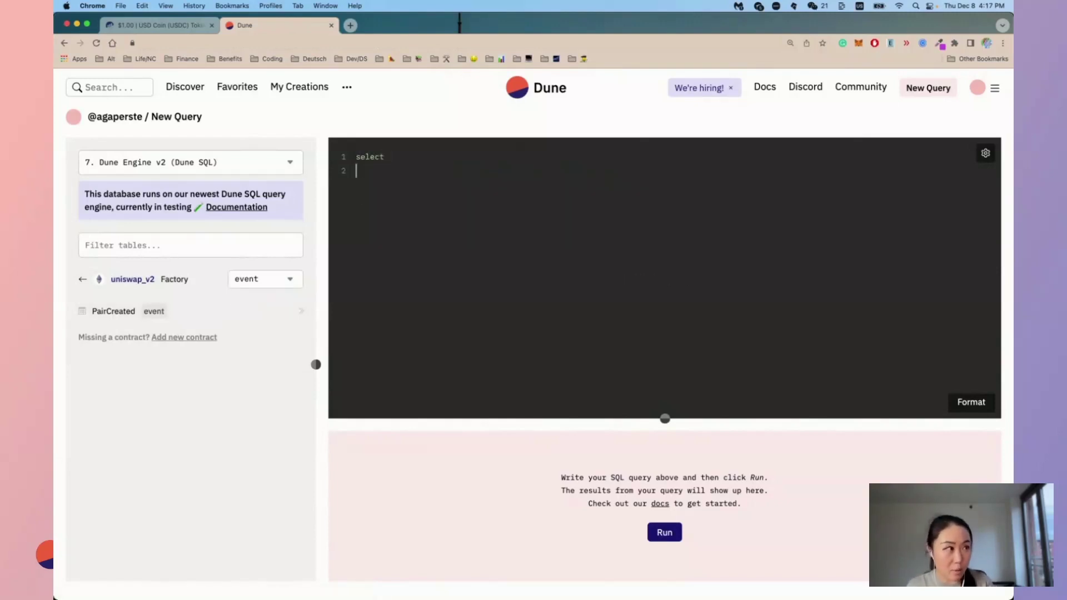
text(from)
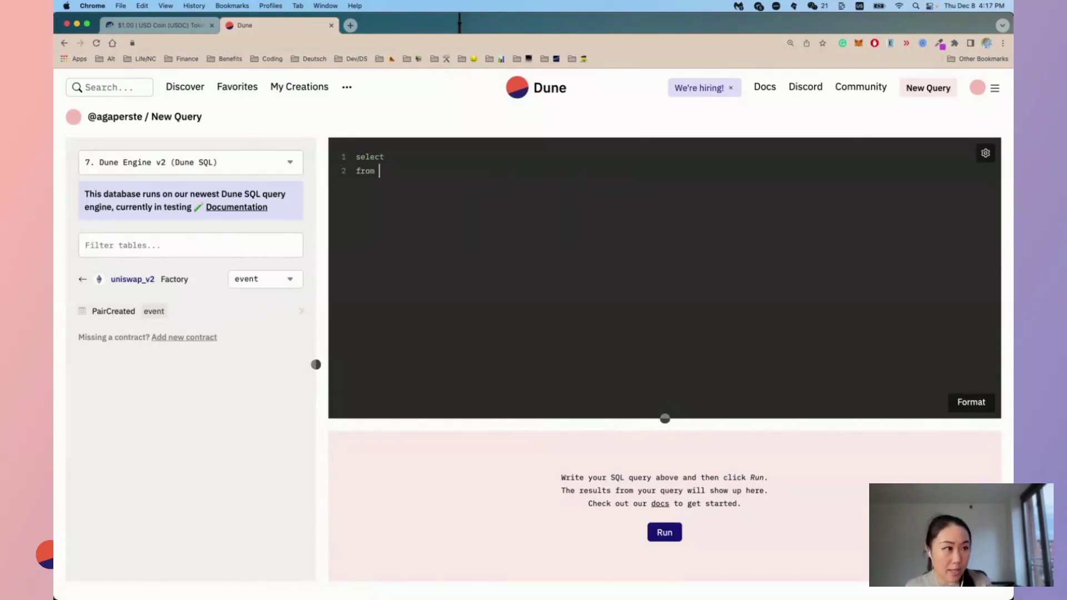
click(301, 310)
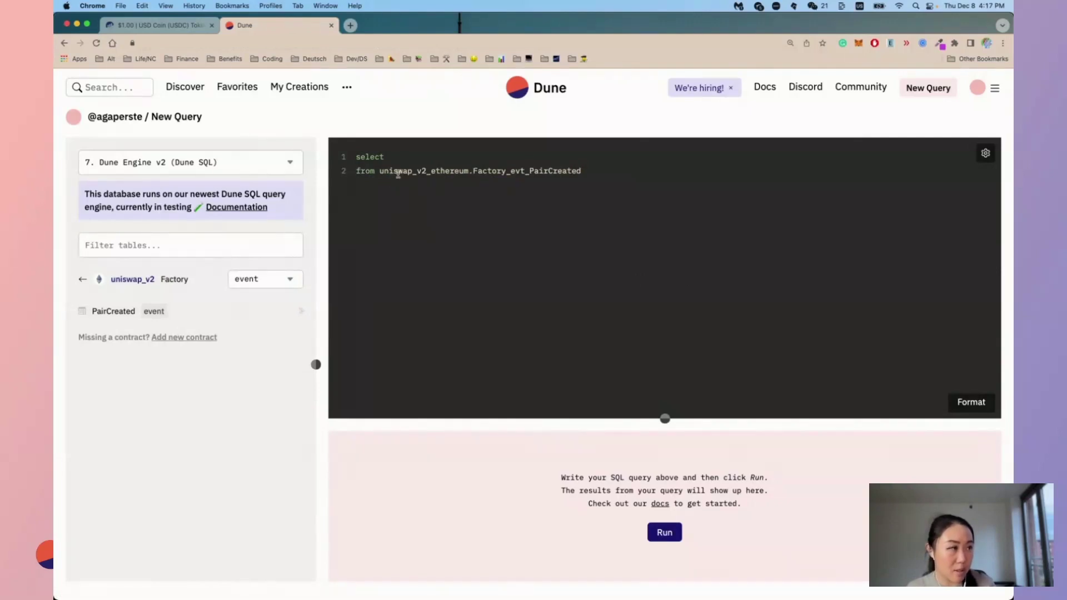
click(163, 315)
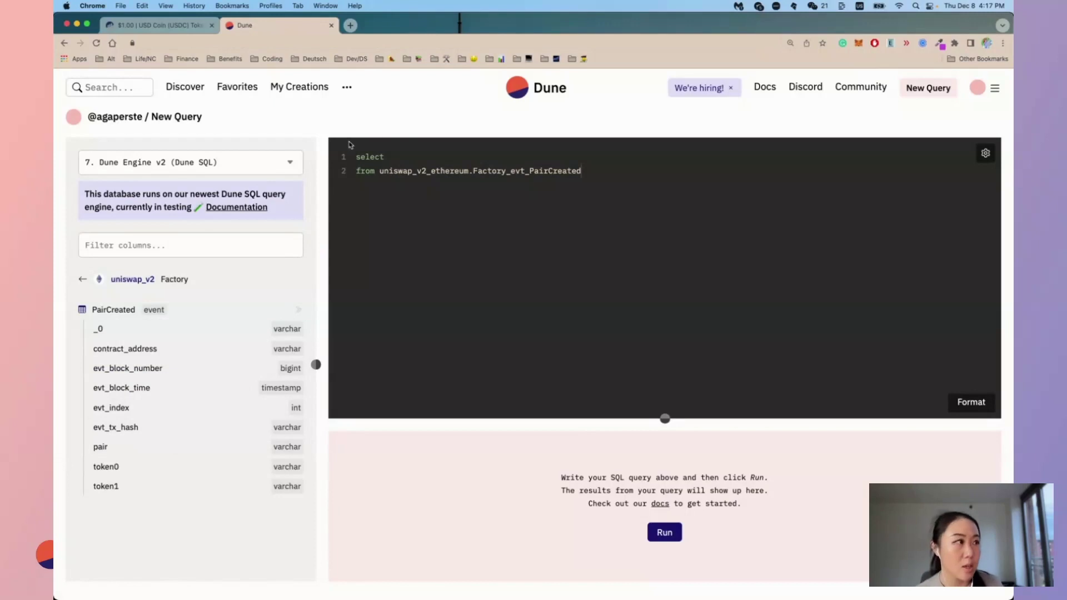
Make the select count(pair) using the pair column, and add an empty third line
click(406, 159)
text(co)
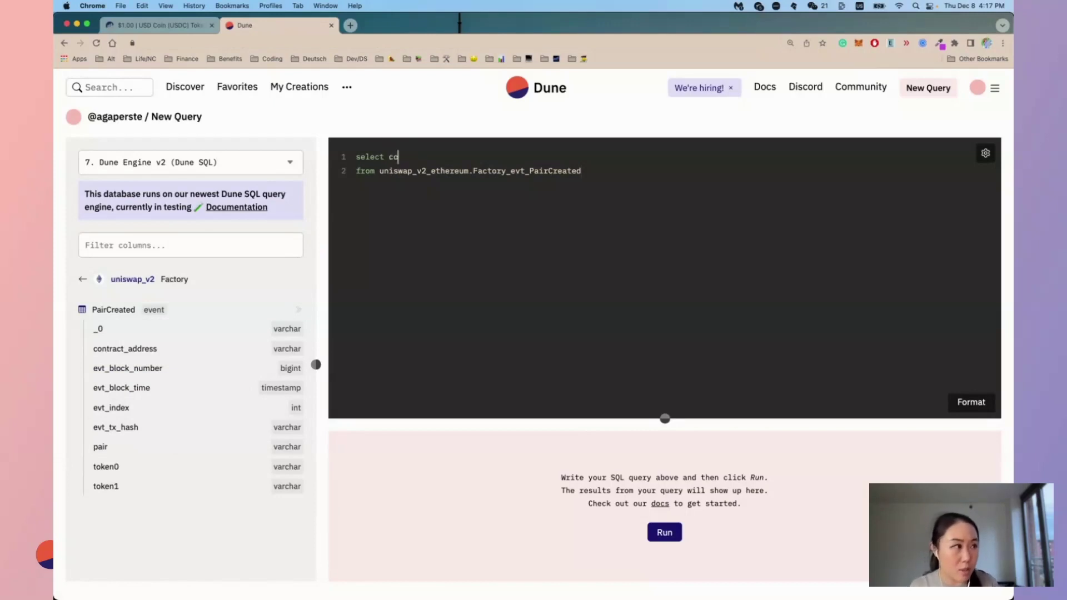
text(unt()
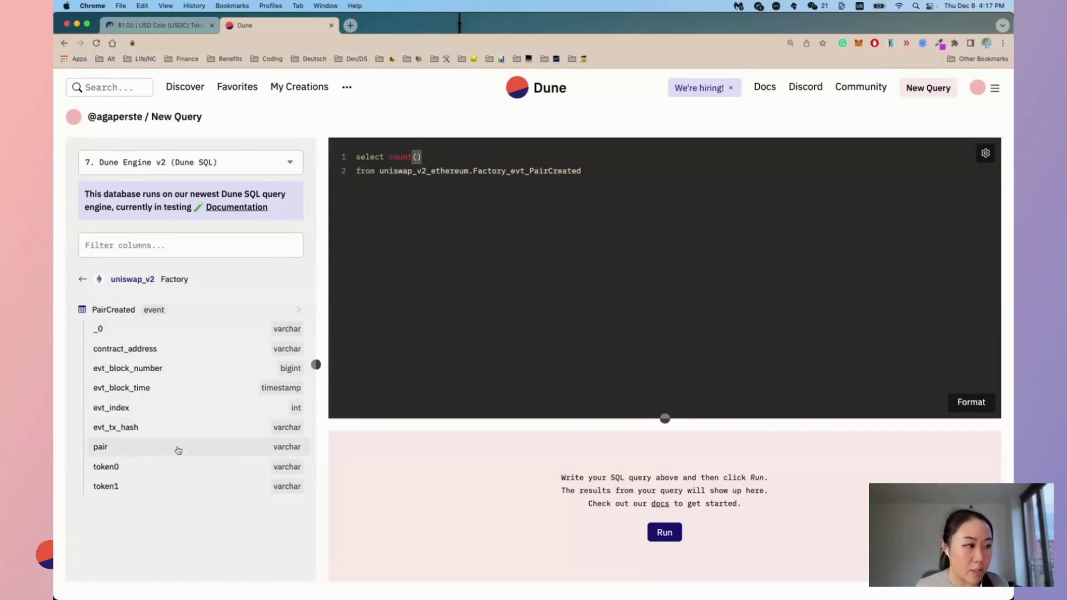
click(158, 447)
click(615, 173)
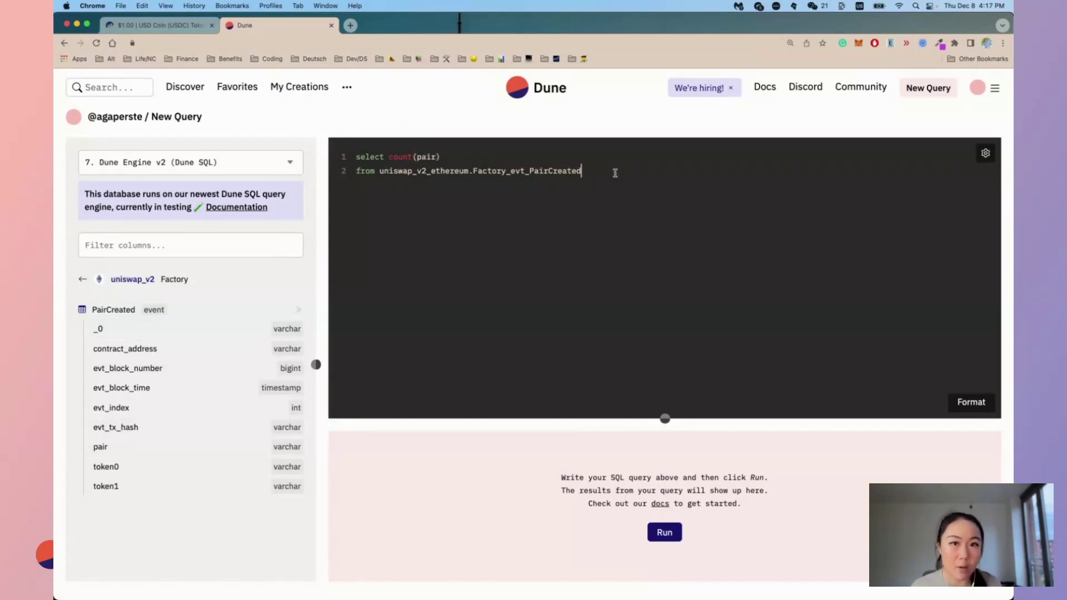
key(Return)
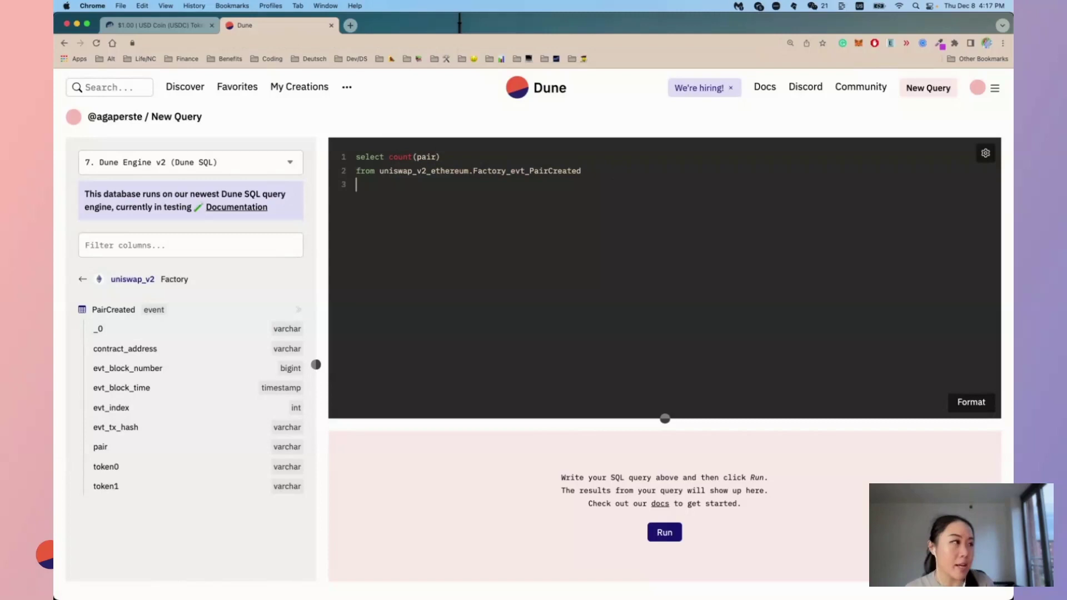
click(169, 28)
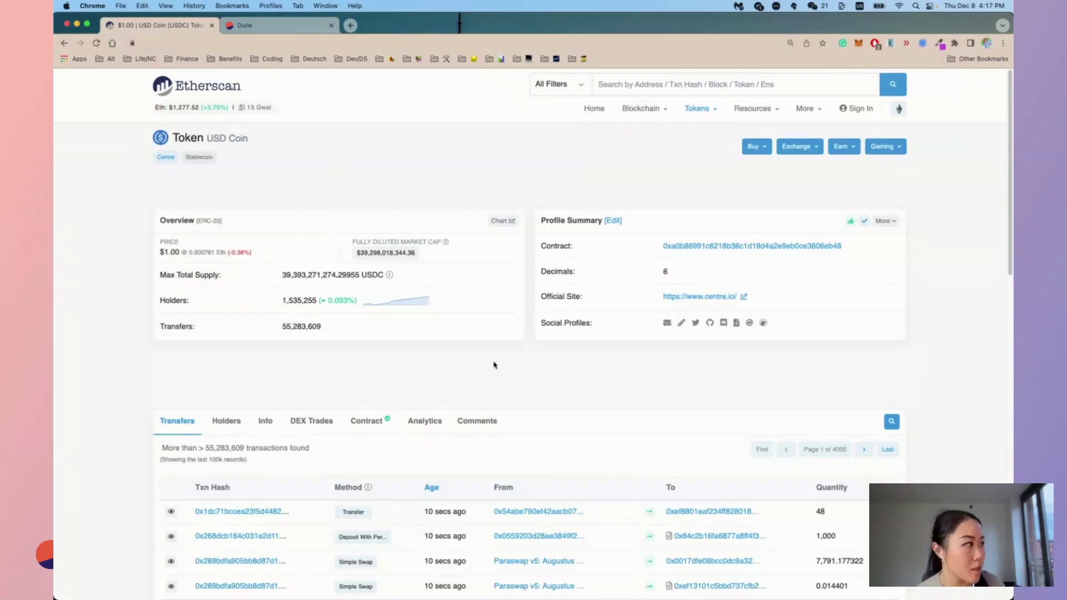
Copy the USDC contract address from Etherscan into the query comment after 'USDC:'
mouse_move(836, 254)
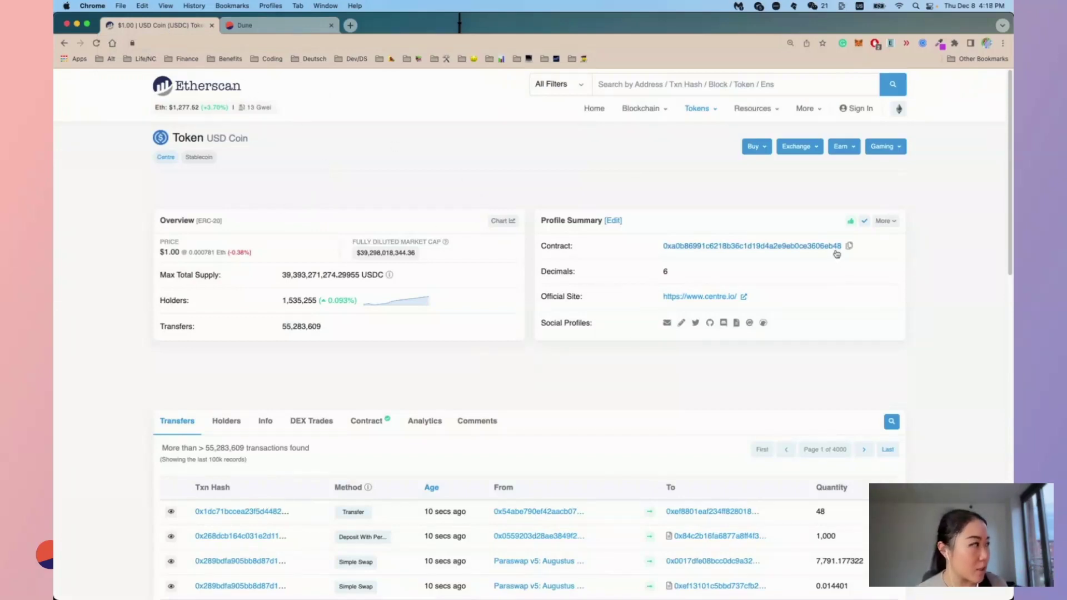
click(849, 246)
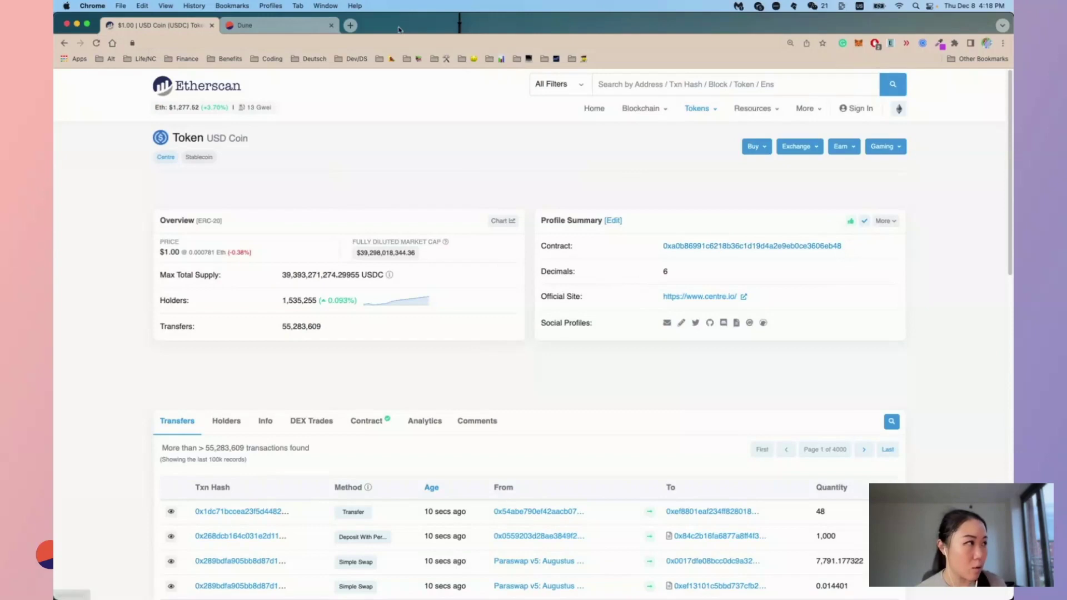
click(277, 25)
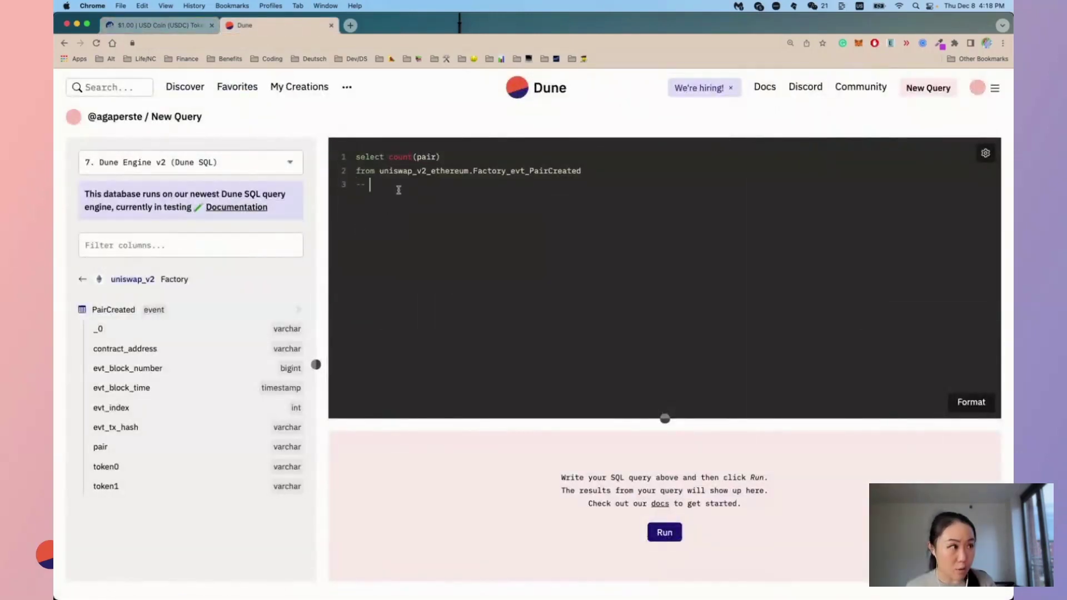
text(USDC:)
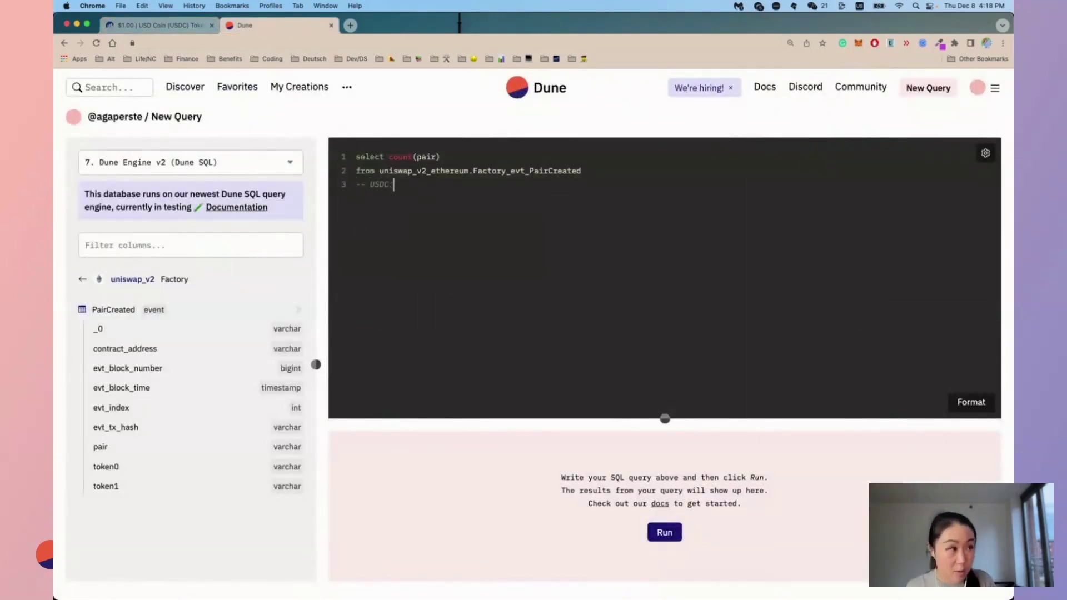
key(super+v)
Look up WETH on Etherscan and paste its contract address after '| WETH:' in the comment
click(153, 25)
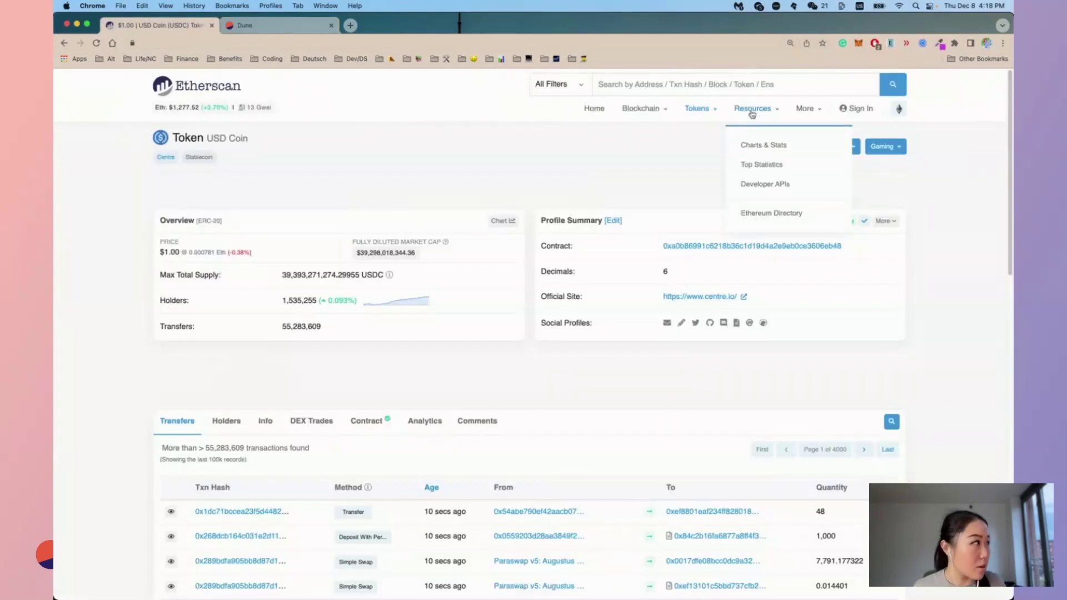
text(weth)
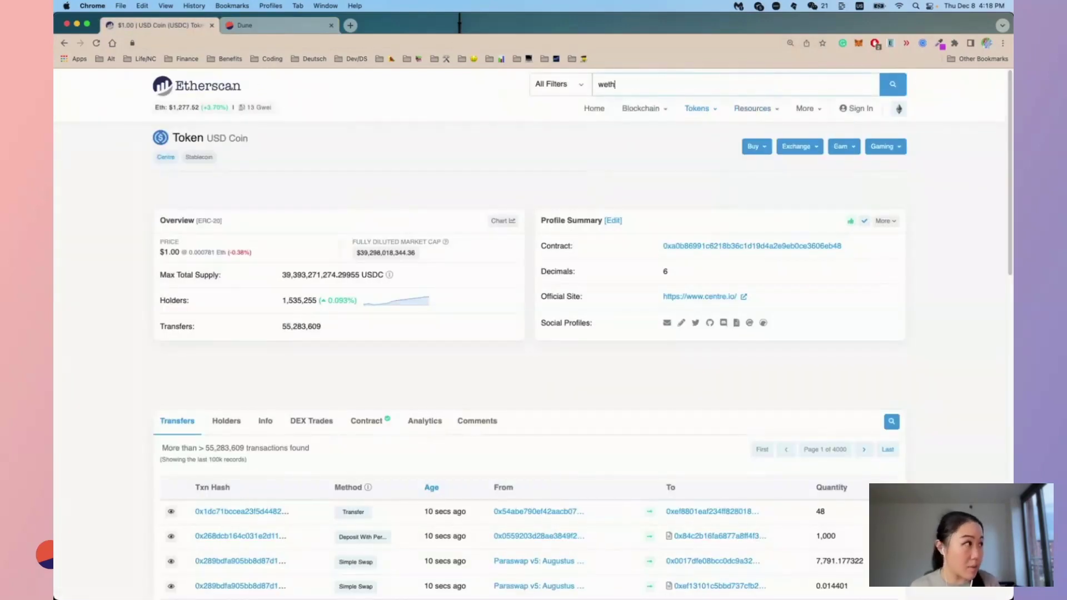
key(Return)
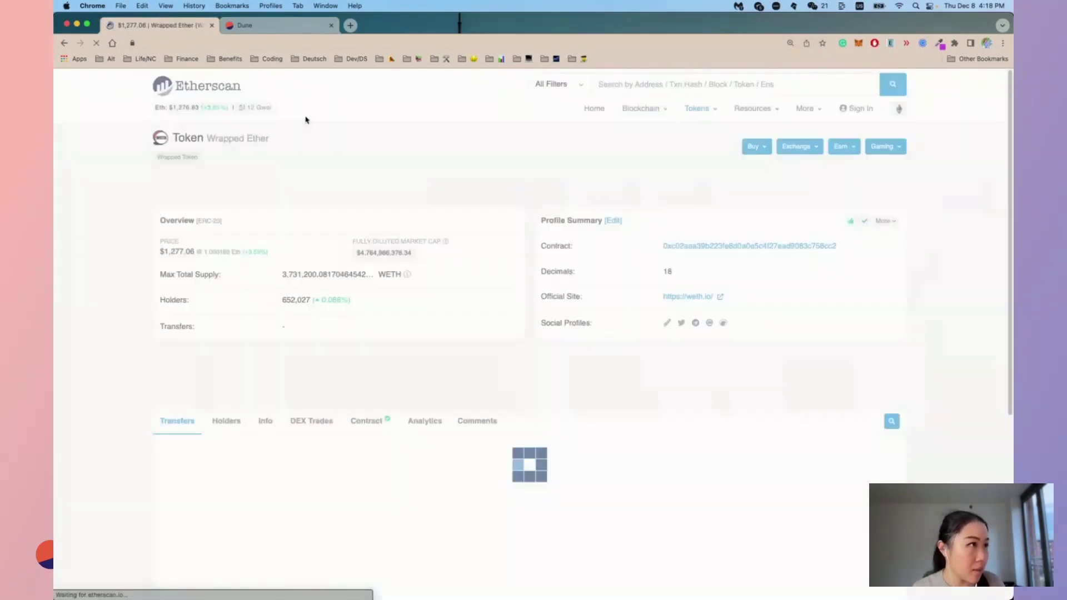
click(844, 246)
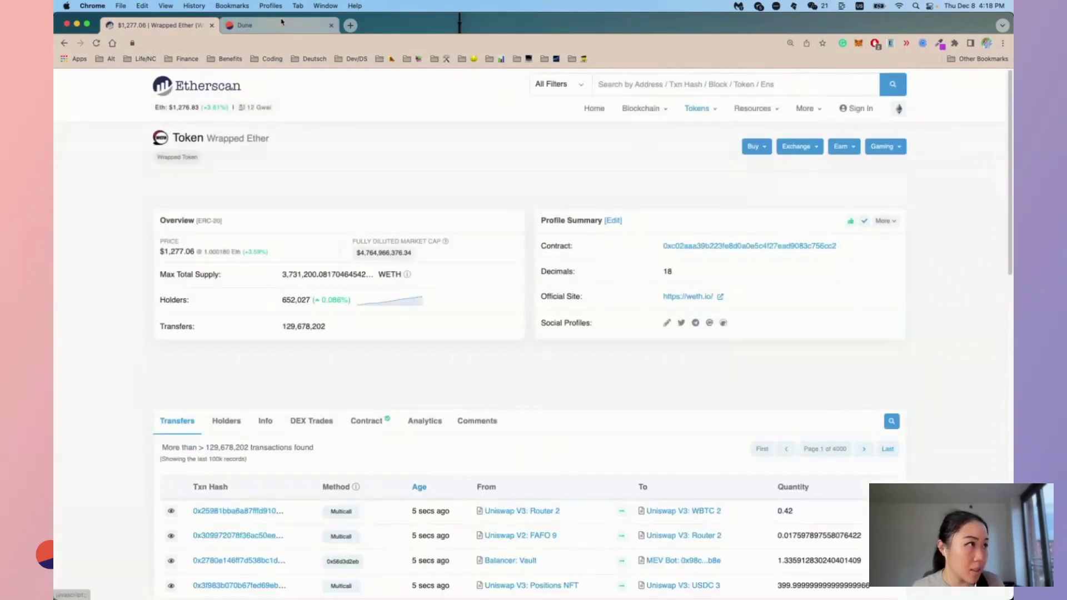
click(261, 25)
text(| )
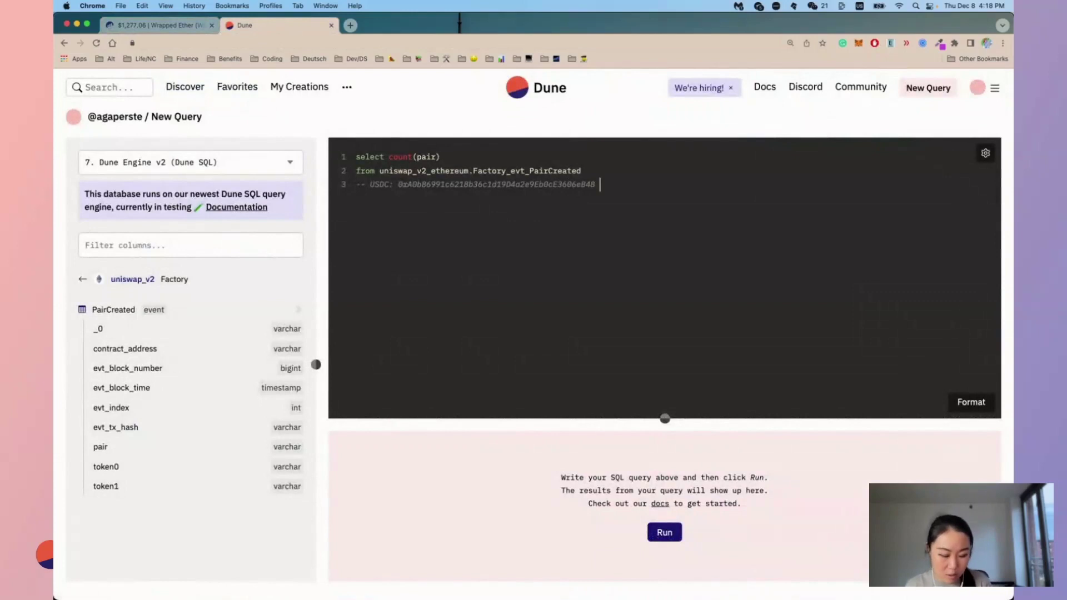
text(WETH:)
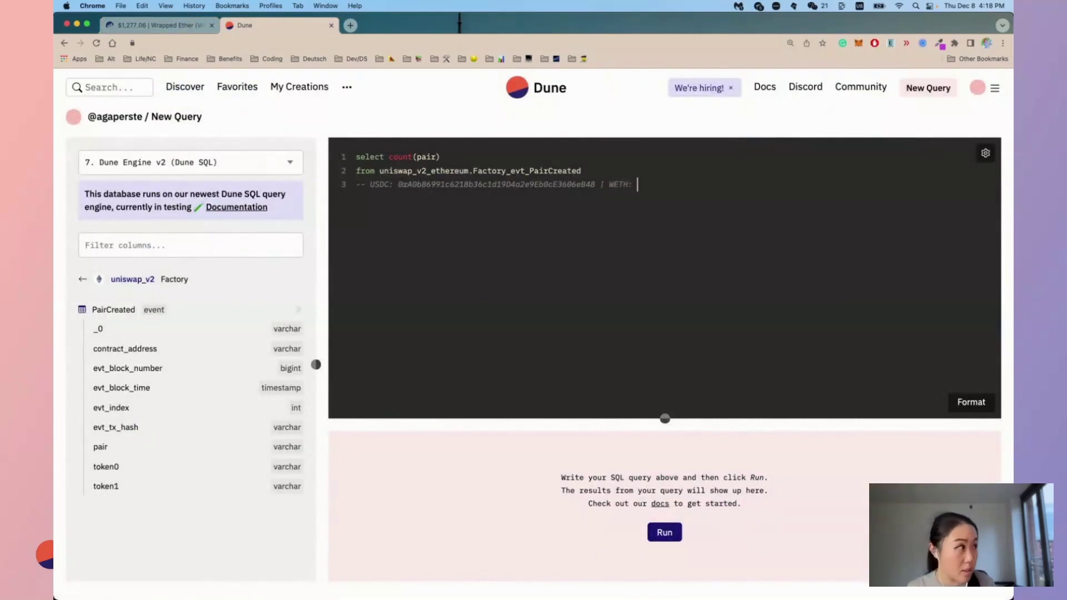
key(super+v)
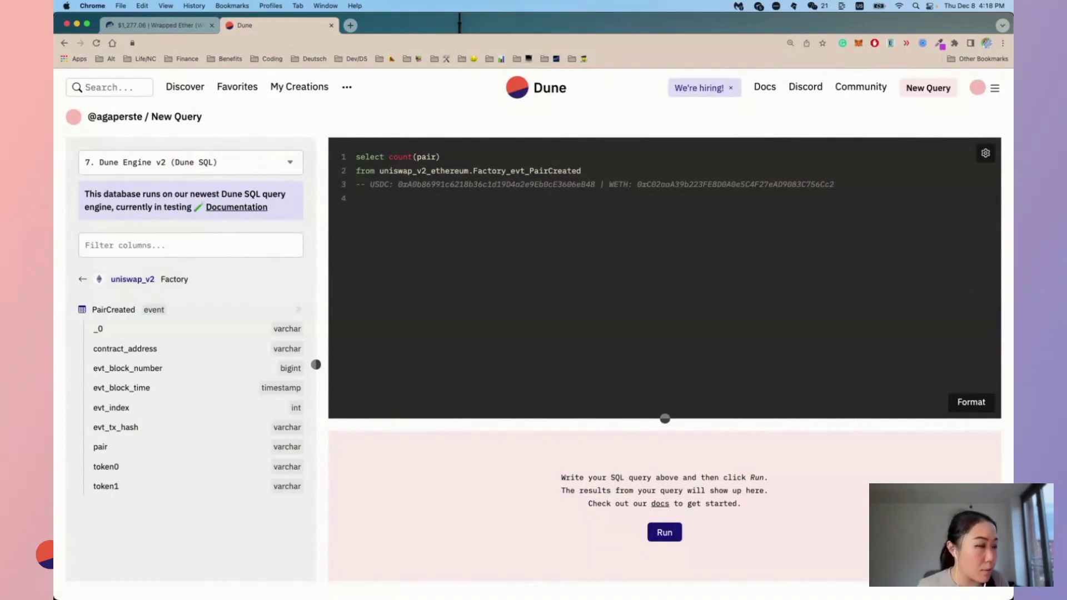
Add 'where token0 in (USDC, WETH)' using the two addresses copied from the comment
text(where)
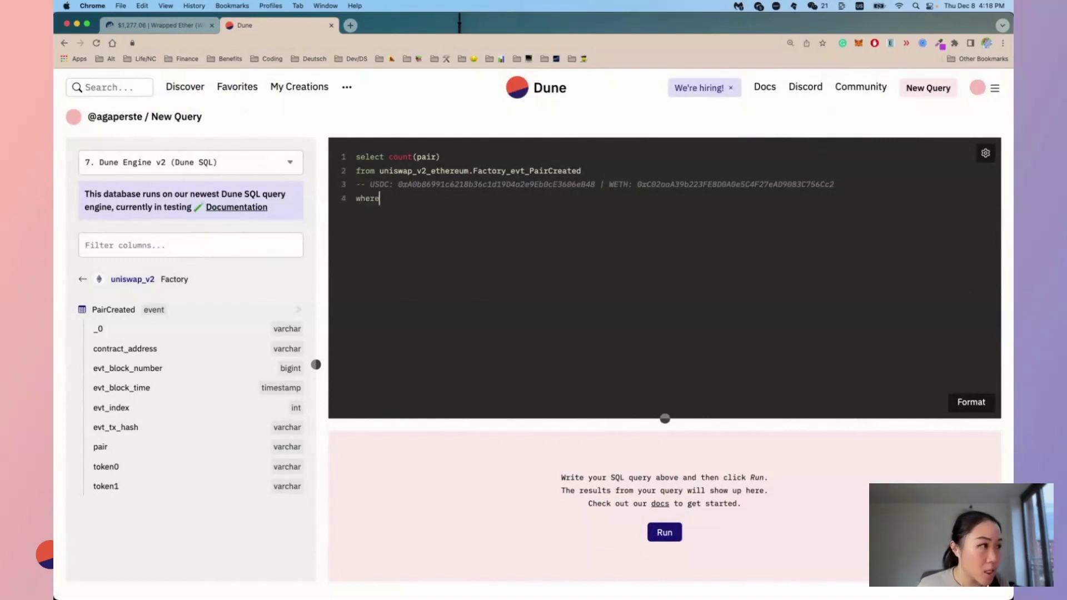
click(204, 469)
text(in )
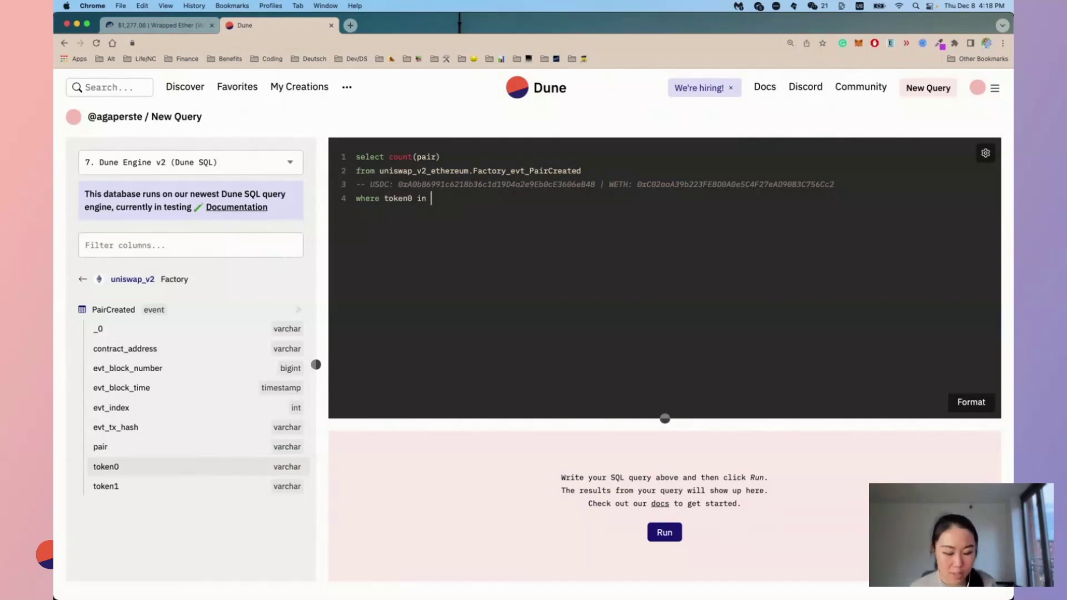
text(()
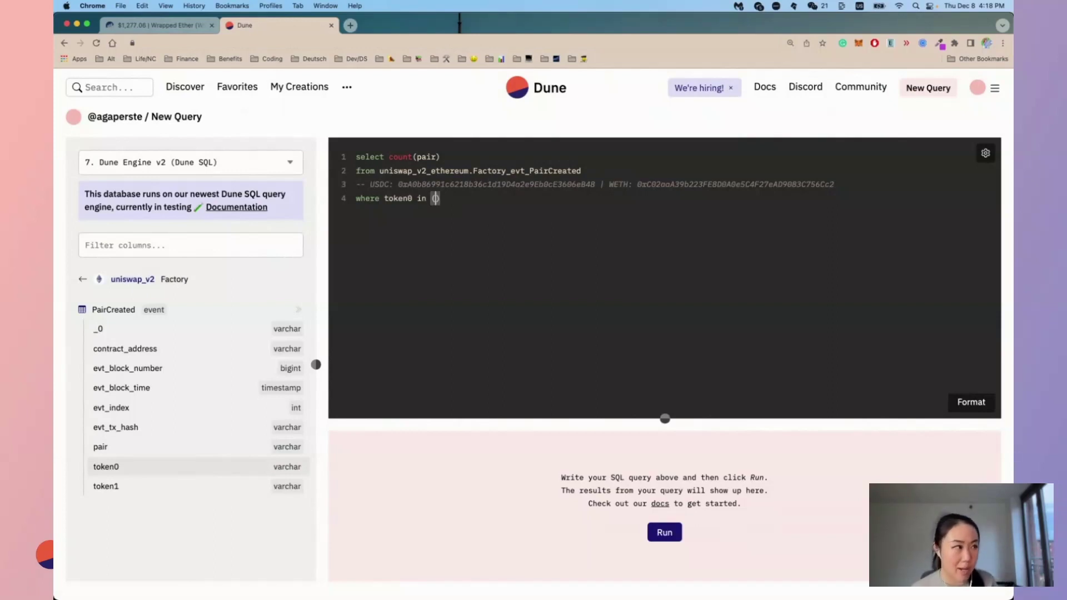
double_click(450, 186)
key(super+c)
click(435, 199)
key(super+v)
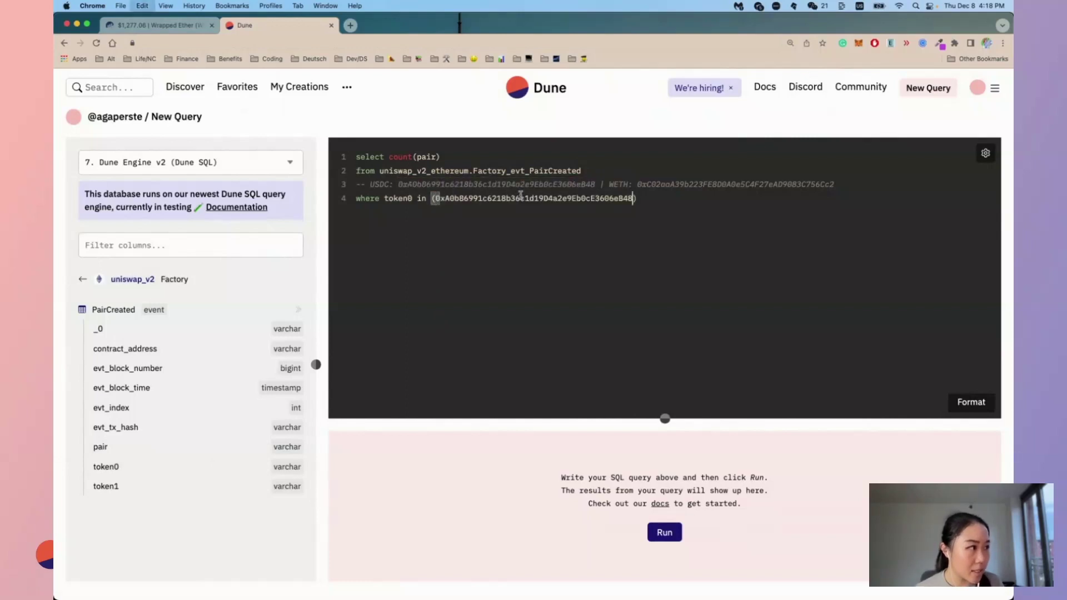
text(,)
double_click(671, 184)
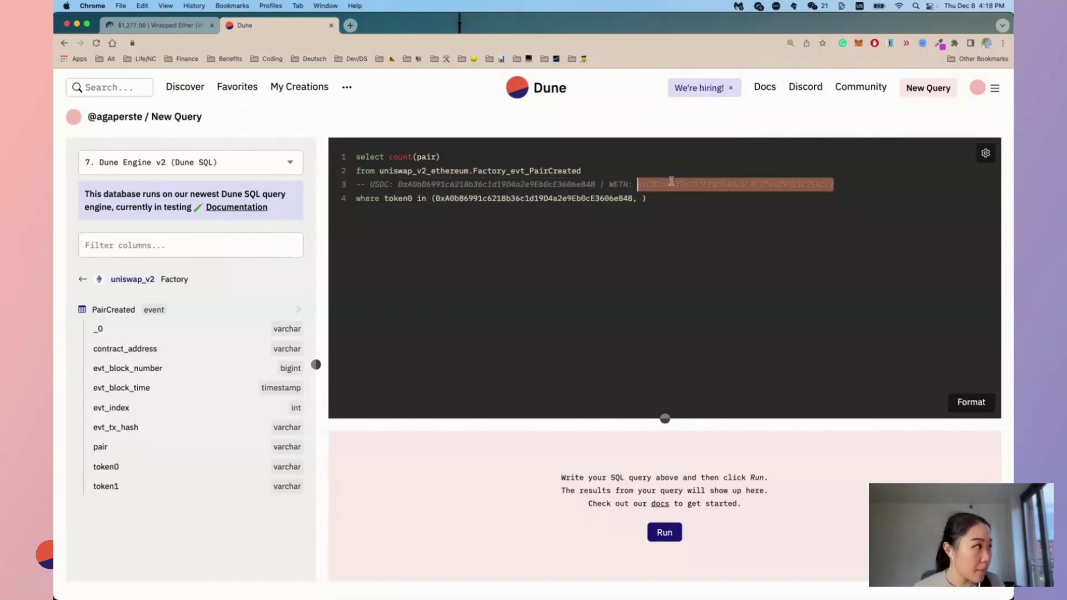
key(super+c)
click(640, 199)
key(super+v)
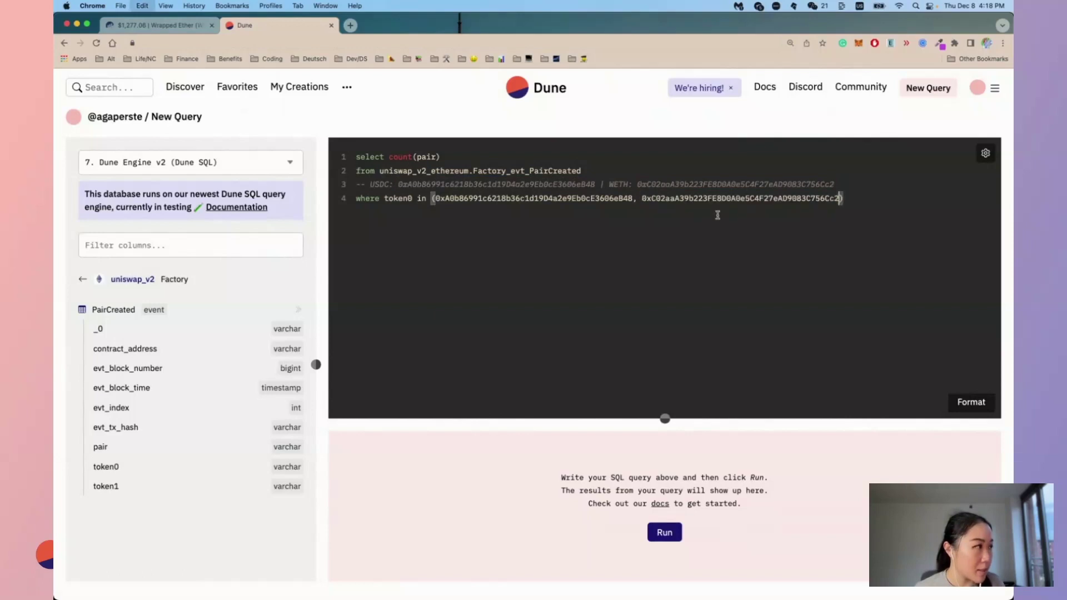
Add an indented 'or token1 in' line with the same address list and run the query
click(861, 194)
key(Return)
key(Tab)
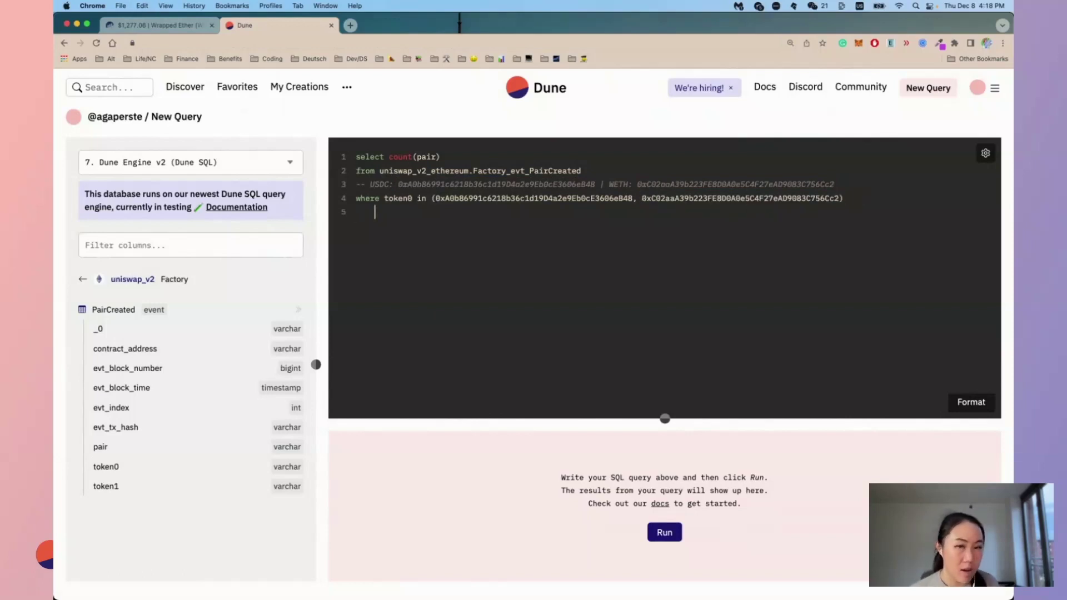
text(or)
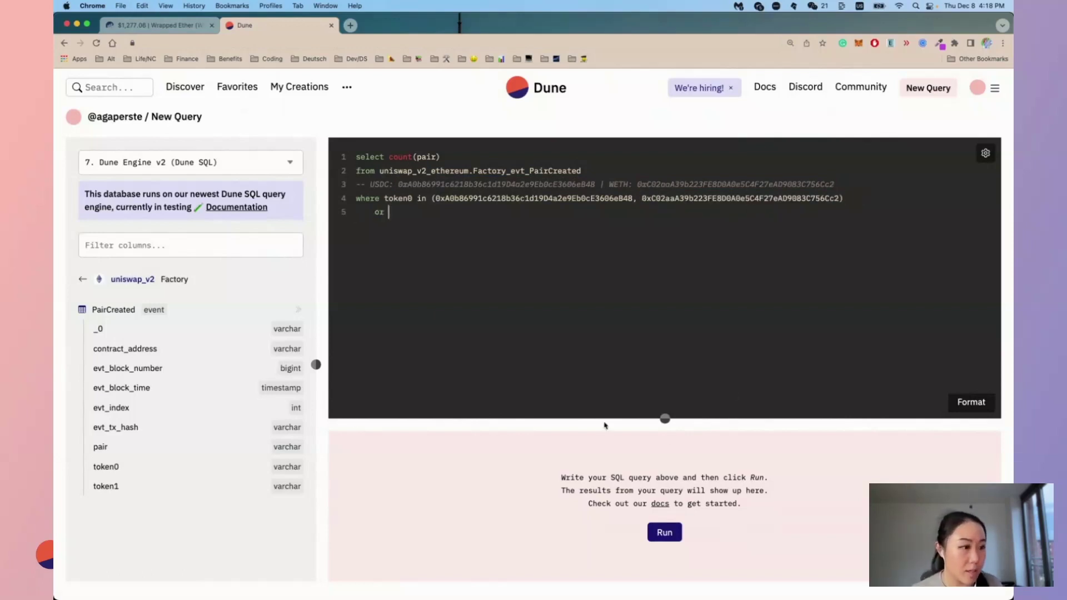
click(154, 485)
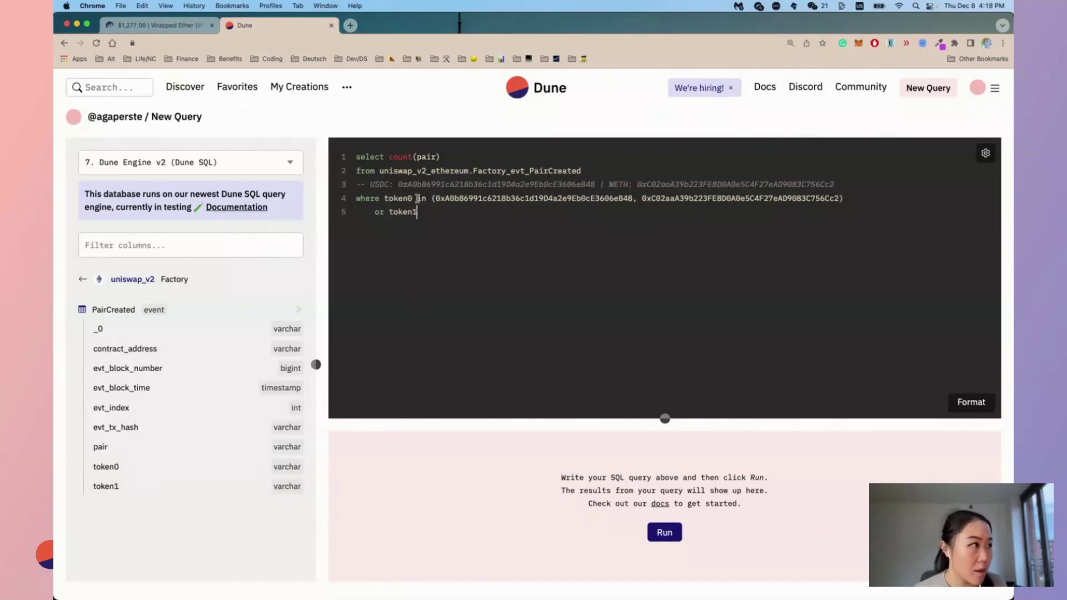
drag(417, 198, 845, 200)
click(484, 211)
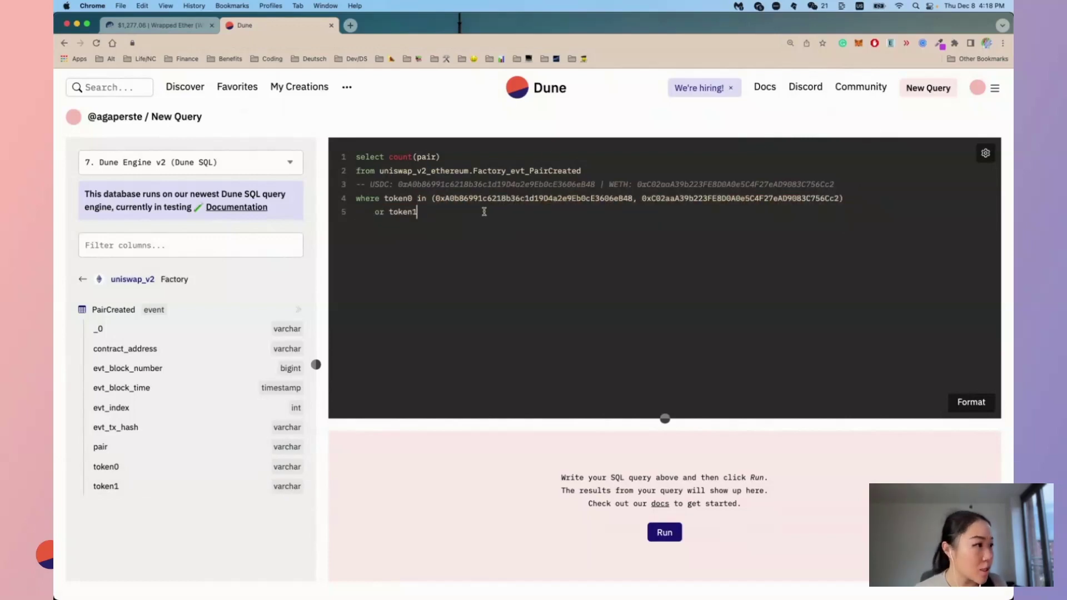
key(super+v)
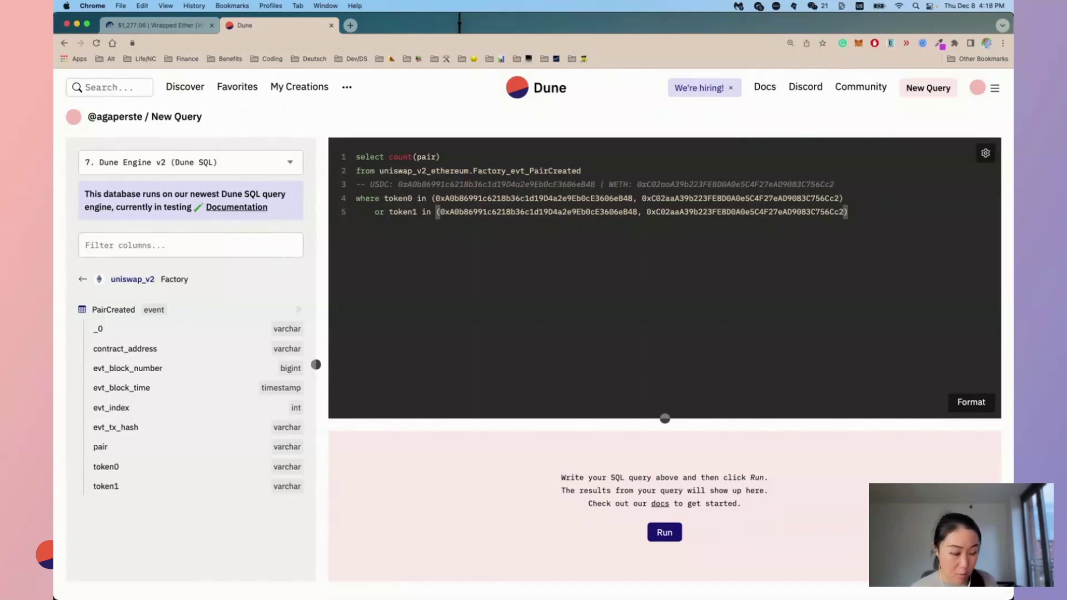
key(super+Return)
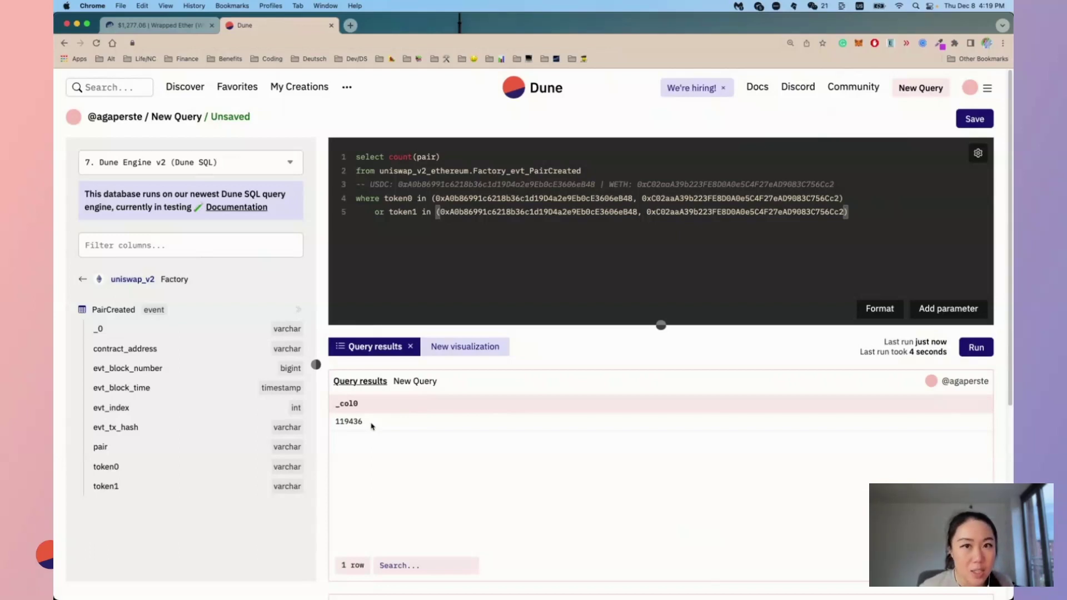
Check the 119436 count result while briefly selecting the word 'or' on line 5
double_click(379, 212)
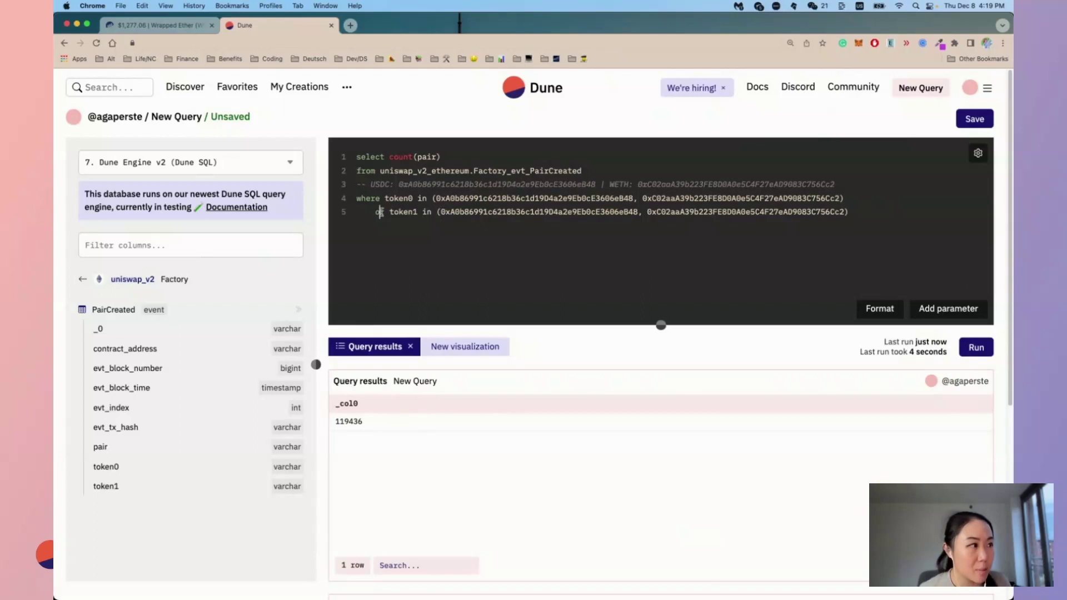
click(479, 261)
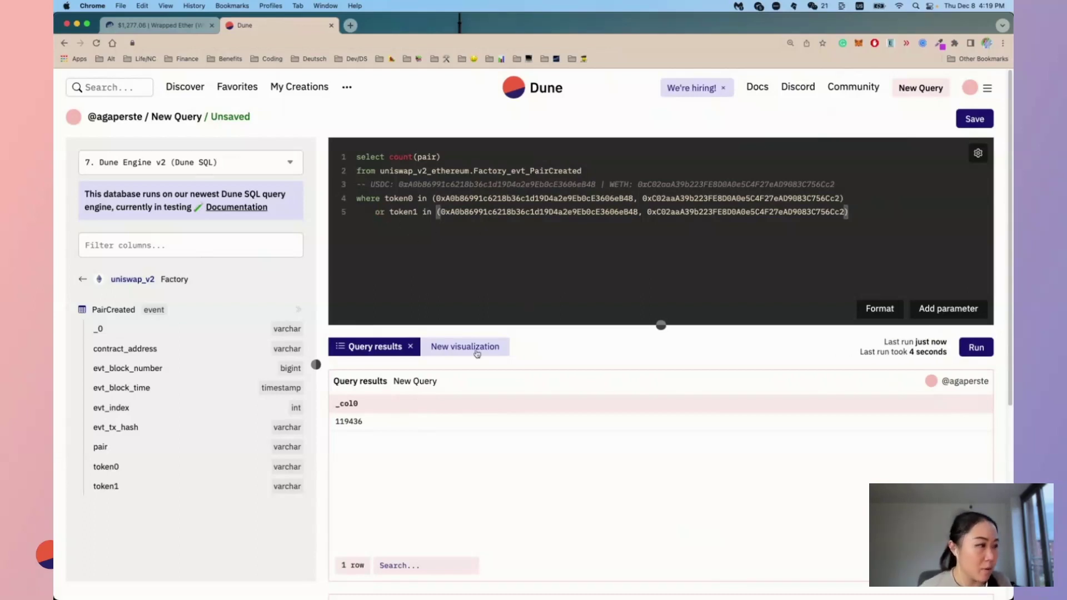
Add a Counter visualization to the query, displaying 119,436
click(477, 350)
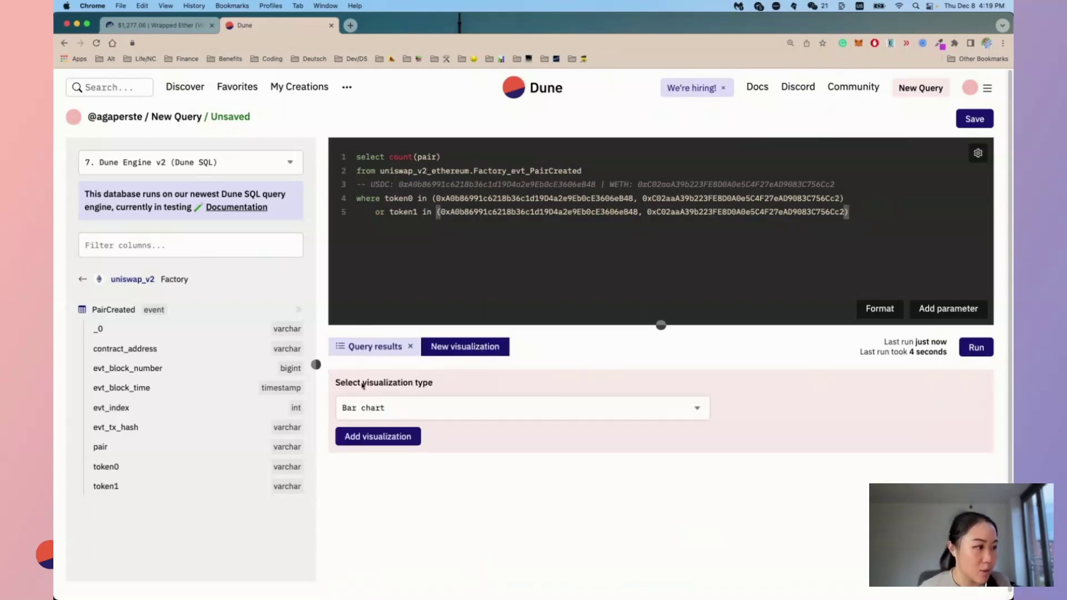
click(405, 407)
click(392, 484)
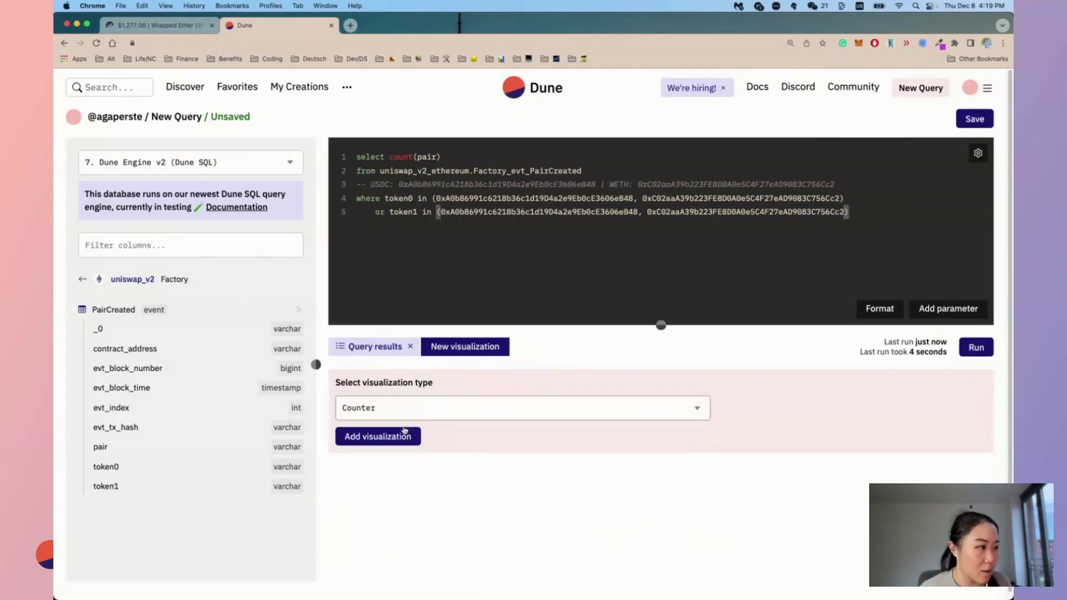
click(403, 433)
Scroll back to the query and select the word 'or' on line 5
scroll(666, 497, down, 1)
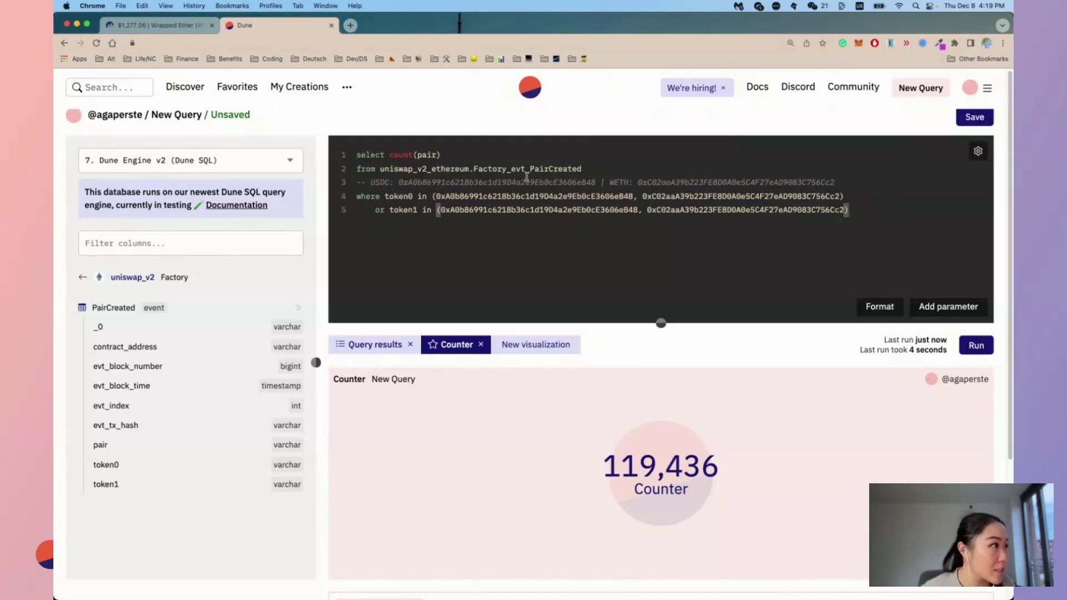
click(426, 201)
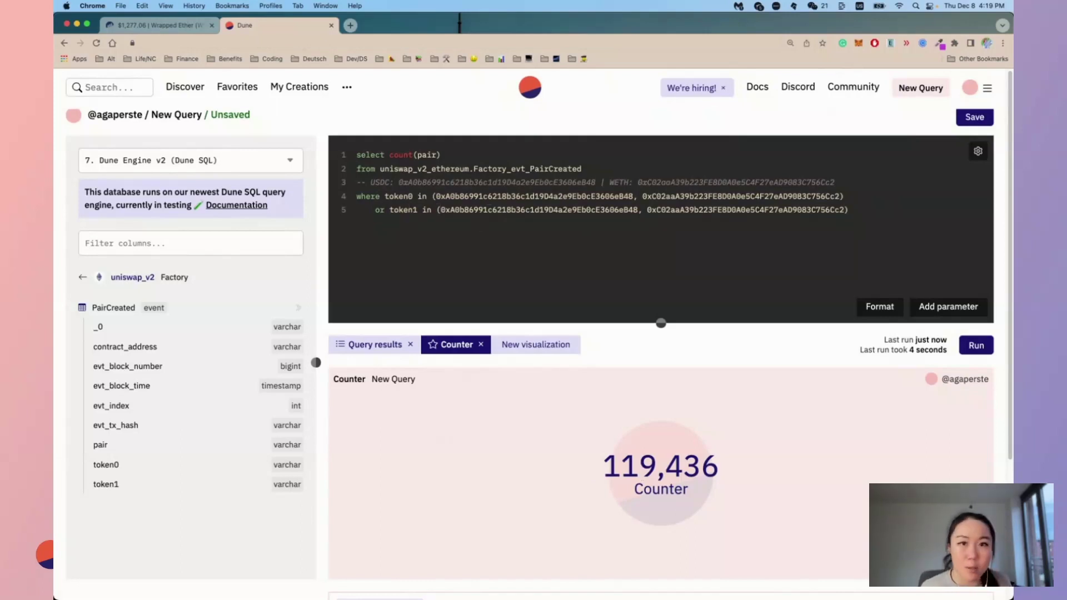
double_click(377, 209)
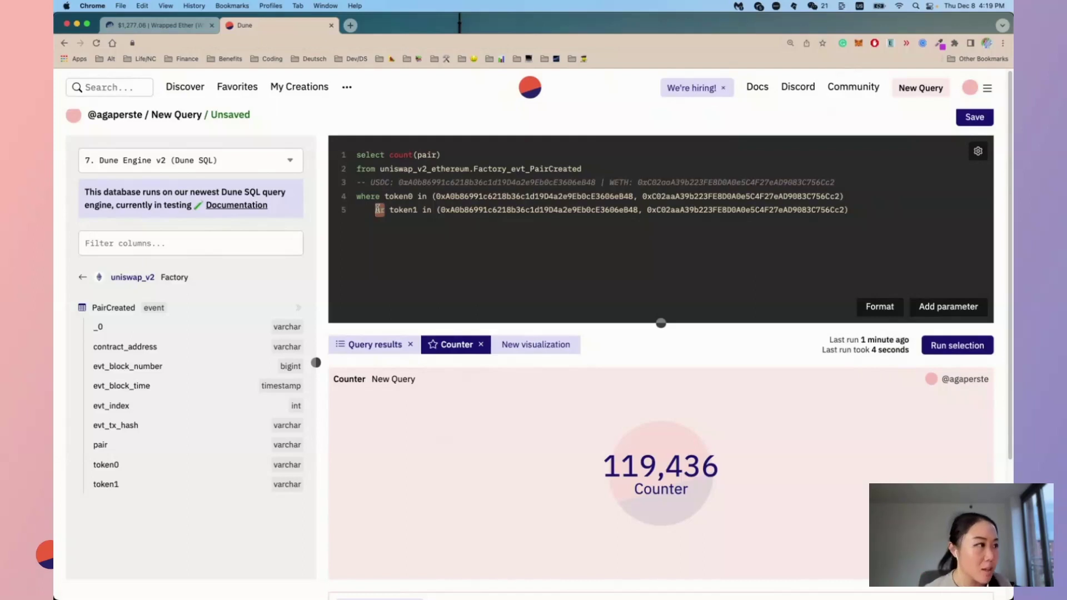
Change the line-5 'or' to 'and' and rerun the query, leaving exactly 1 pair
text(and)
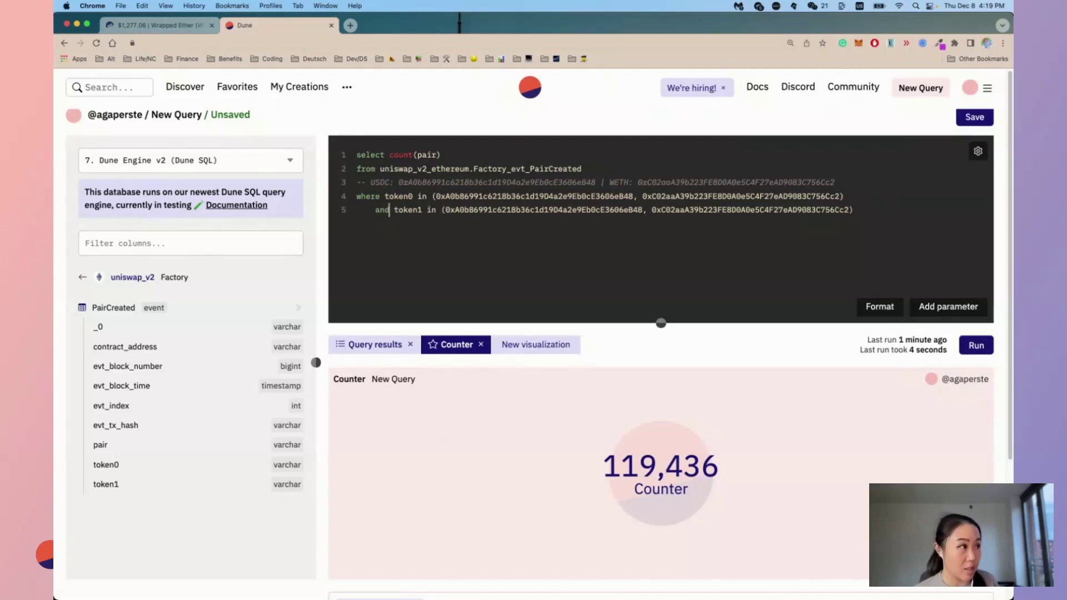
key(super+Return)
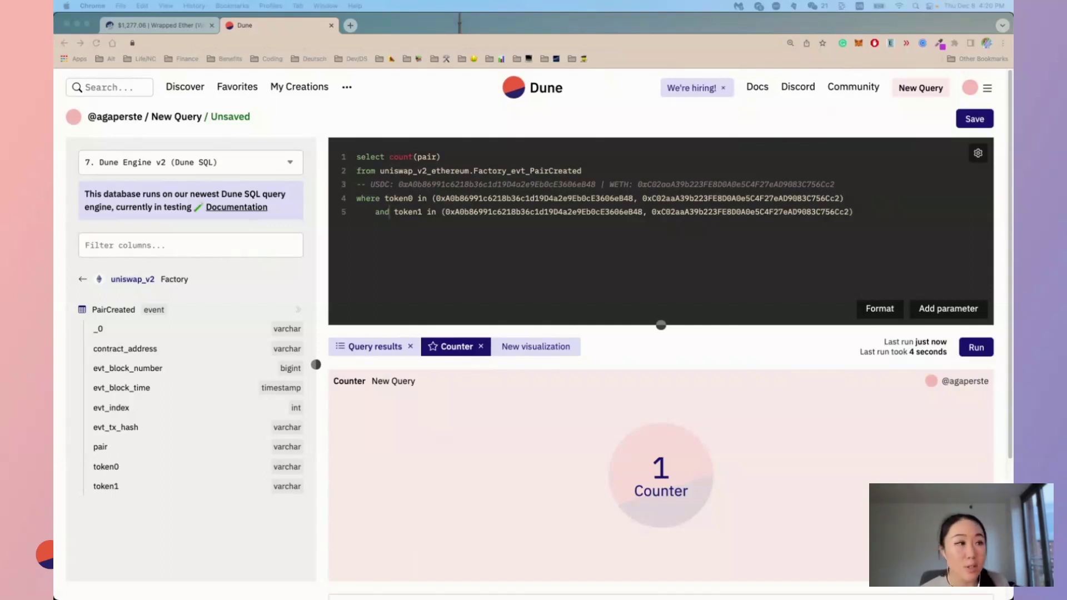
Back the data explorer out of PairCreated to the dataset categories
click(114, 282)
click(102, 285)
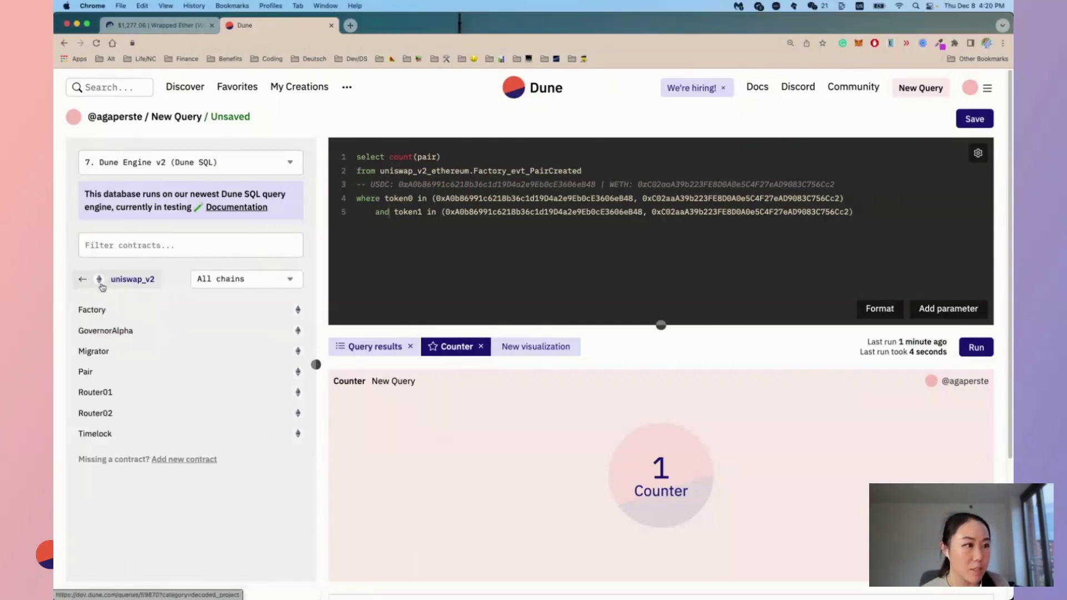
click(125, 286)
click(123, 286)
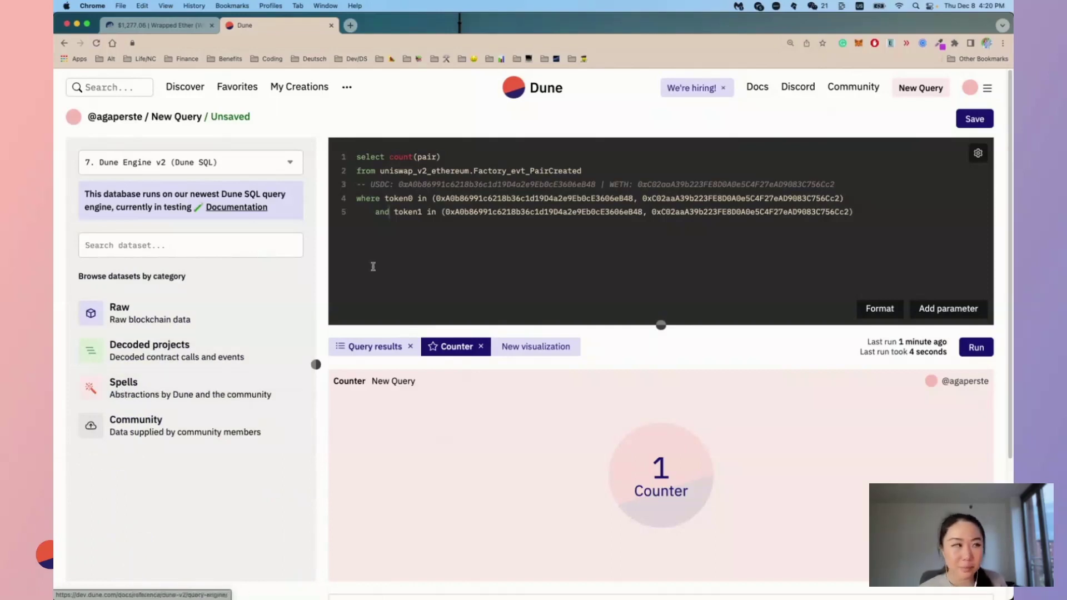
Delete count(pair) from the select list
click(390, 158)
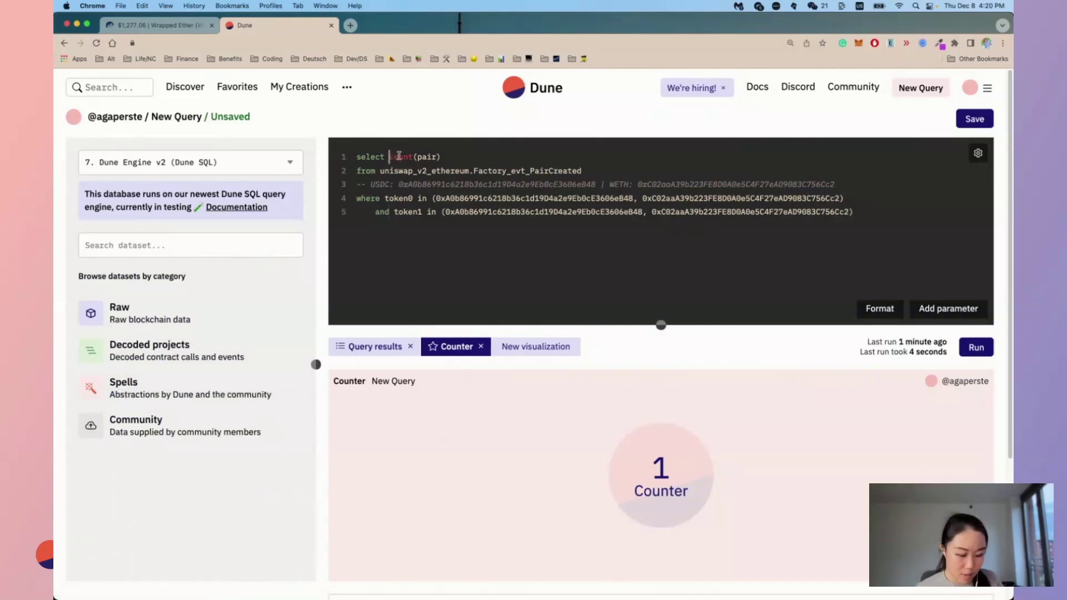
key(Return)
key(Tab)
drag(431, 170, 373, 171)
key(BackSpace)
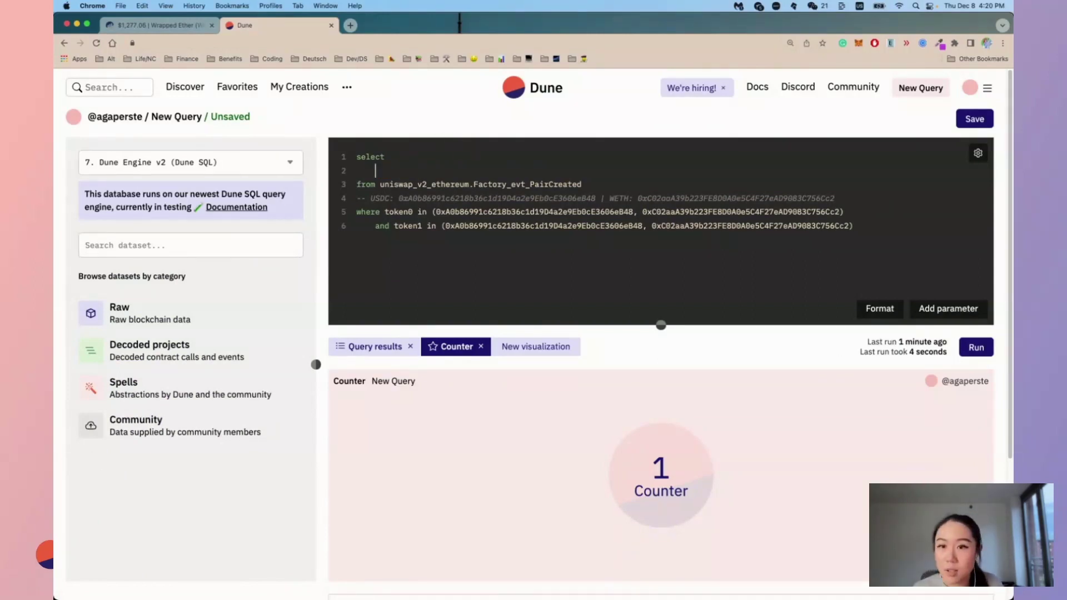
Show the tokens erc20 table's columns from the Spells datasets
click(123, 382)
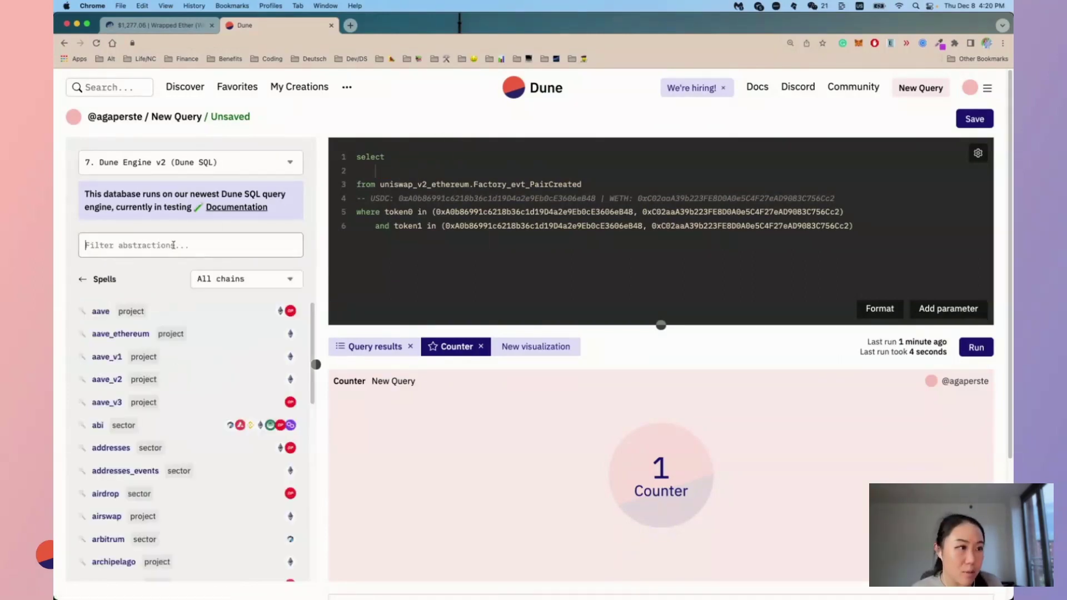
text(token)
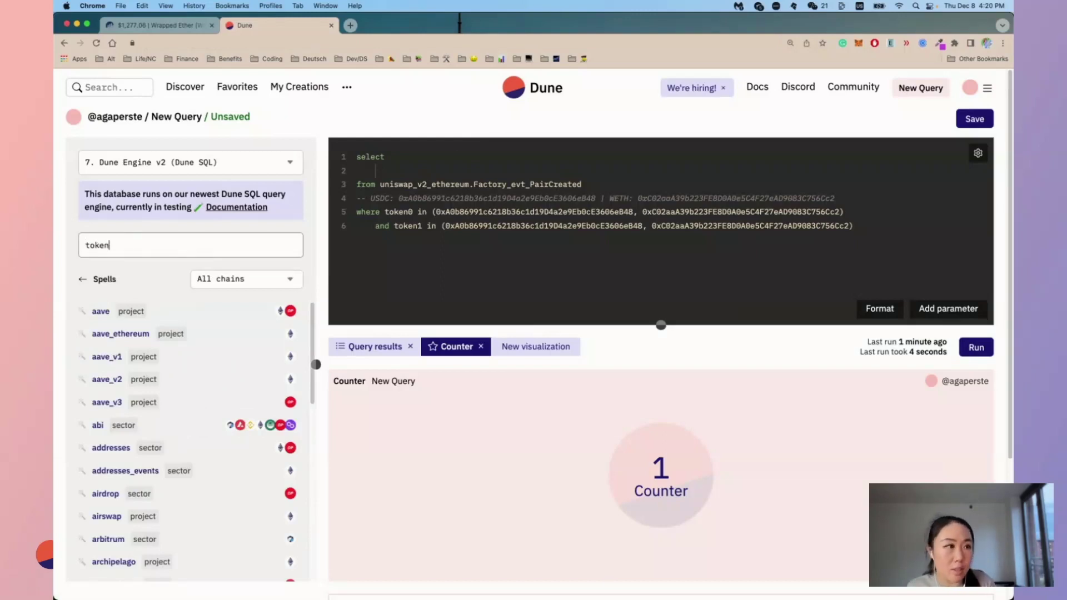
click(131, 318)
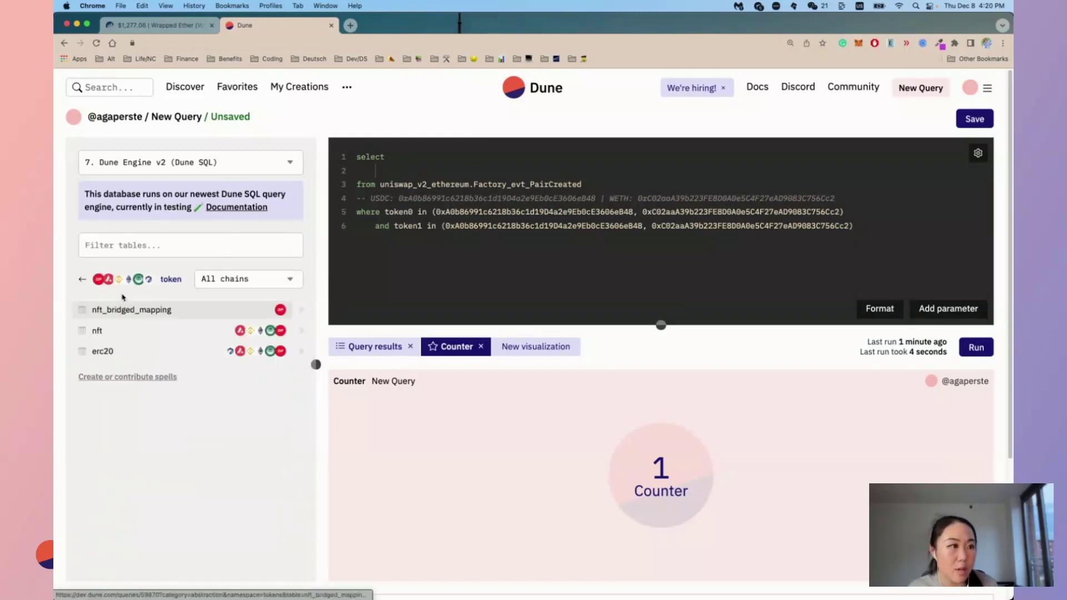
click(120, 352)
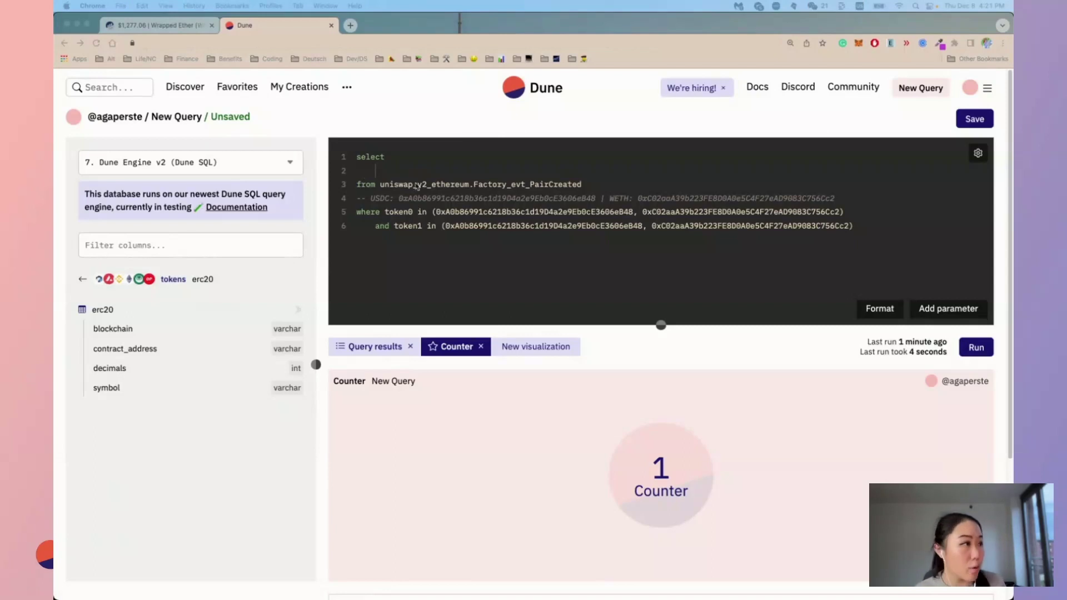
key(super+Tab)
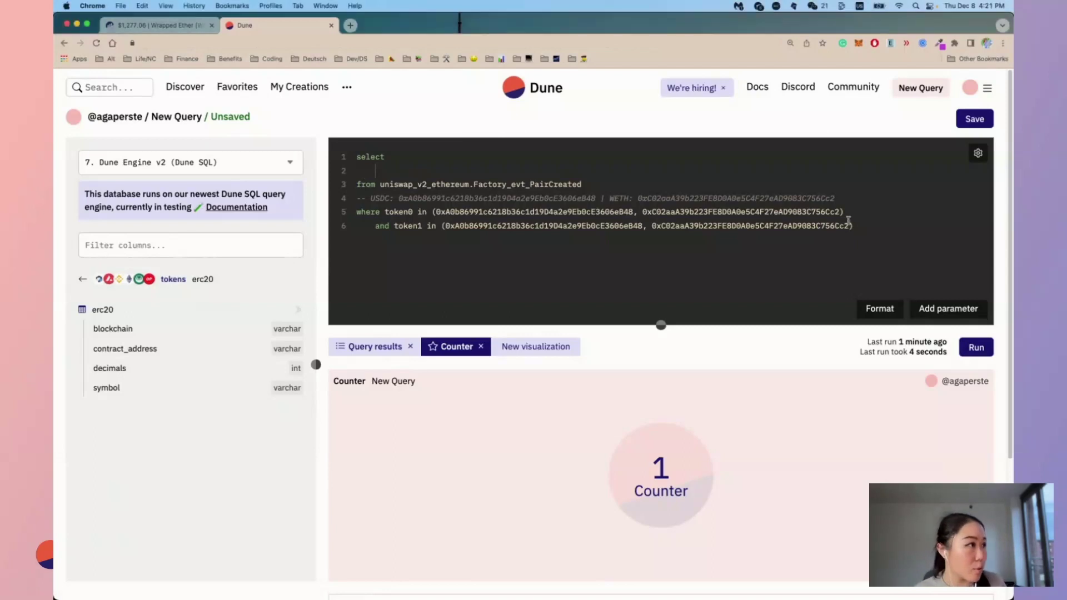
Add a left join on tokens.erc20 aliased t0 below the from line
click(644, 183)
key(Return)
key(Return)
key(Up)
key(Return)
text(left)
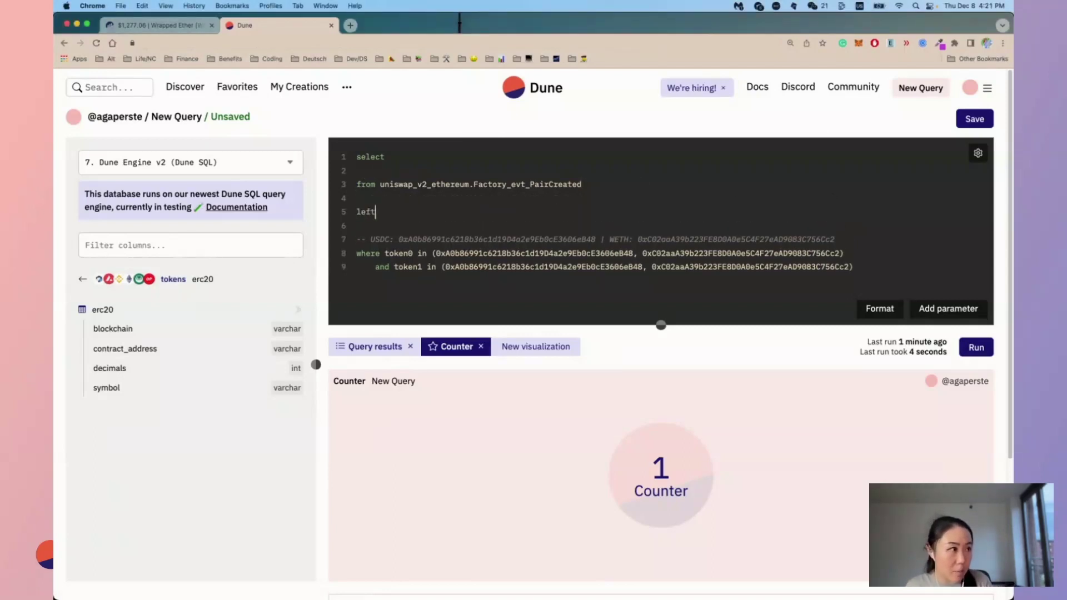
text( join)
click(296, 310)
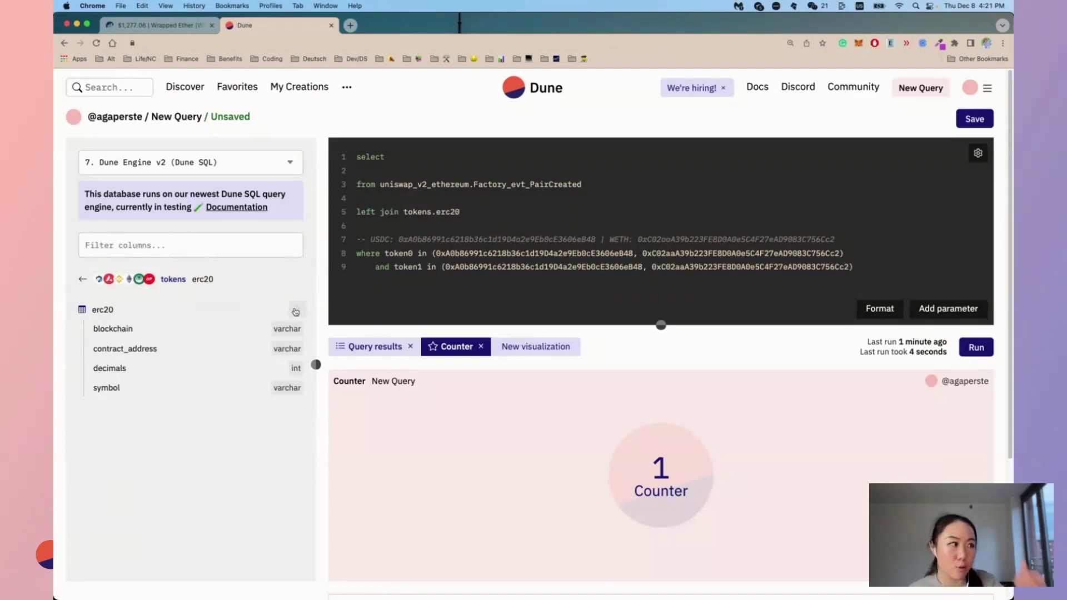
double_click(398, 254)
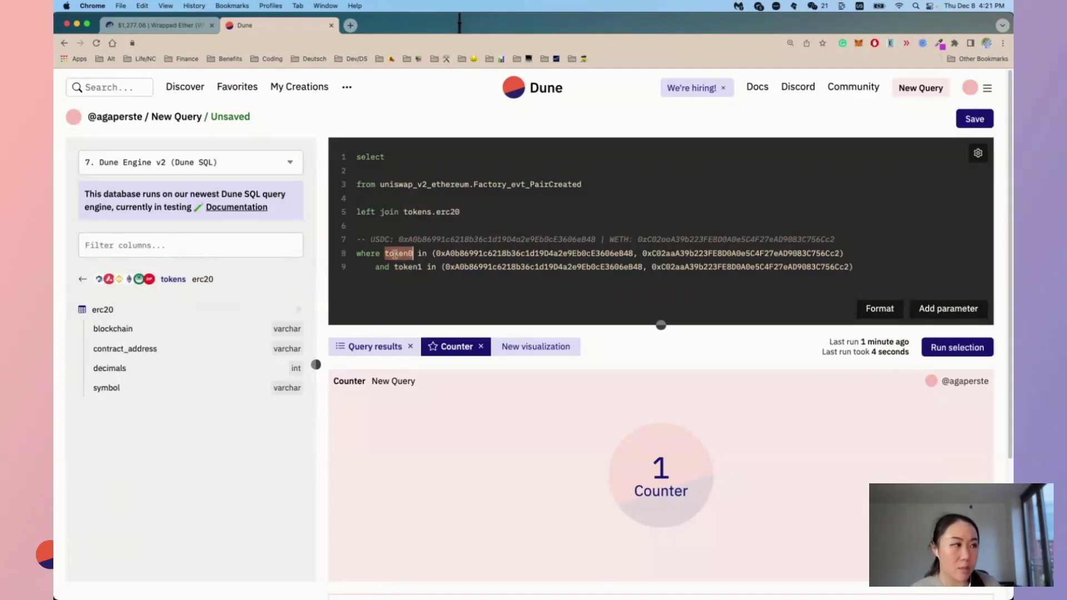
click(488, 211)
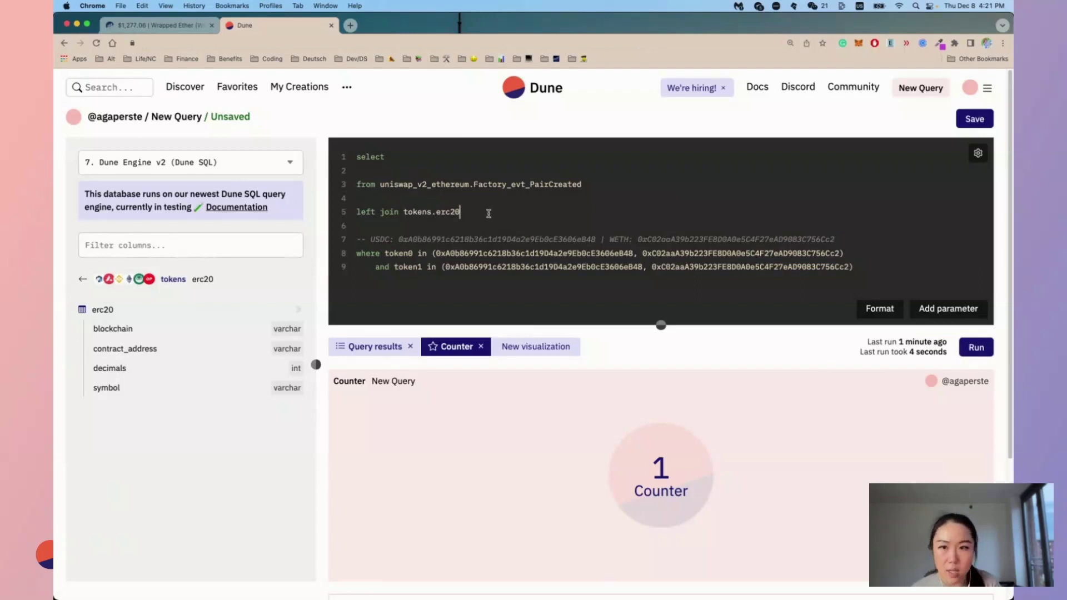
text(t0)
Add a second join on tokens.erc20 as t1 and the condition t0.contract_address = token0
key(Return)
key(Return)
text(left join)
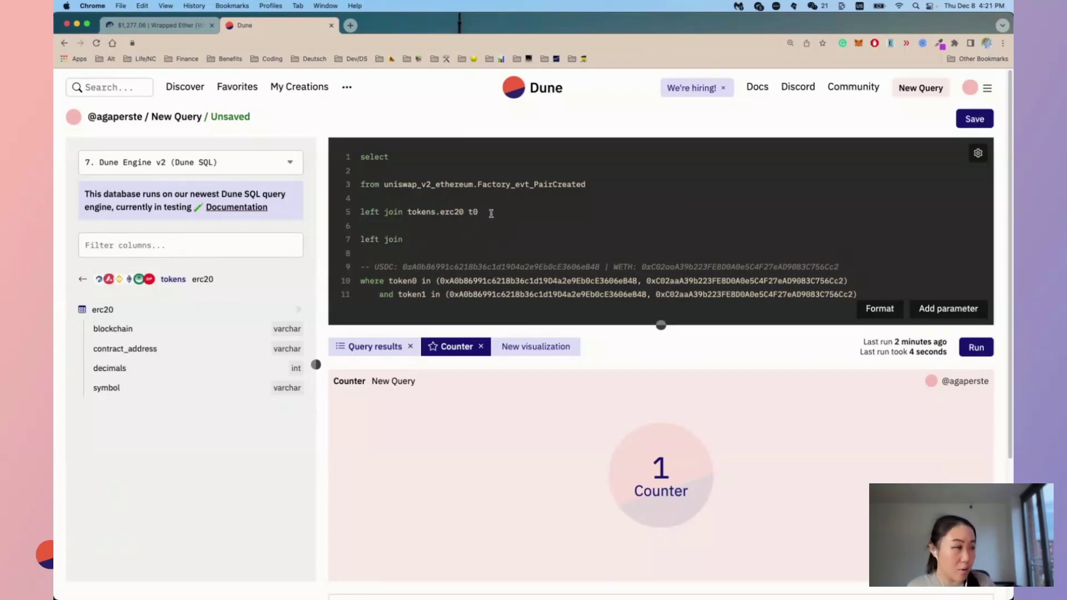
text( tokens.erc20 t)
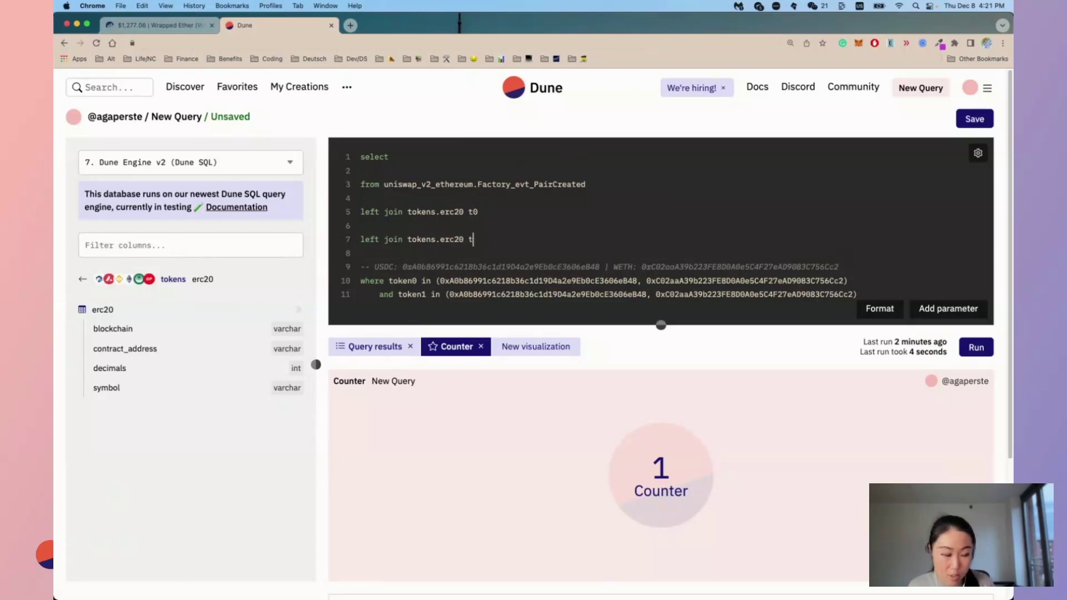
text(1)
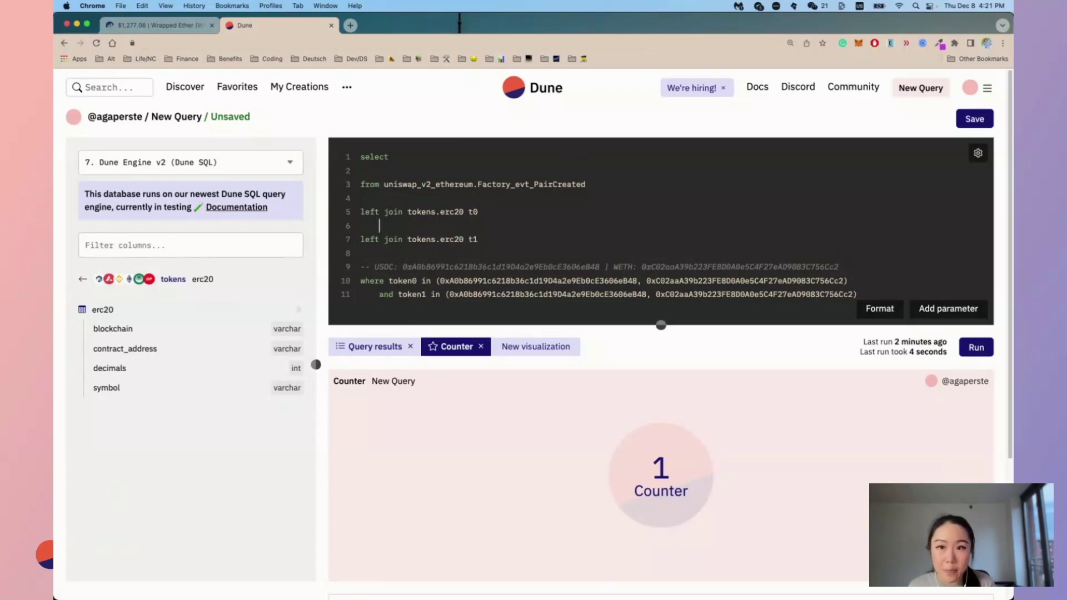
text(on)
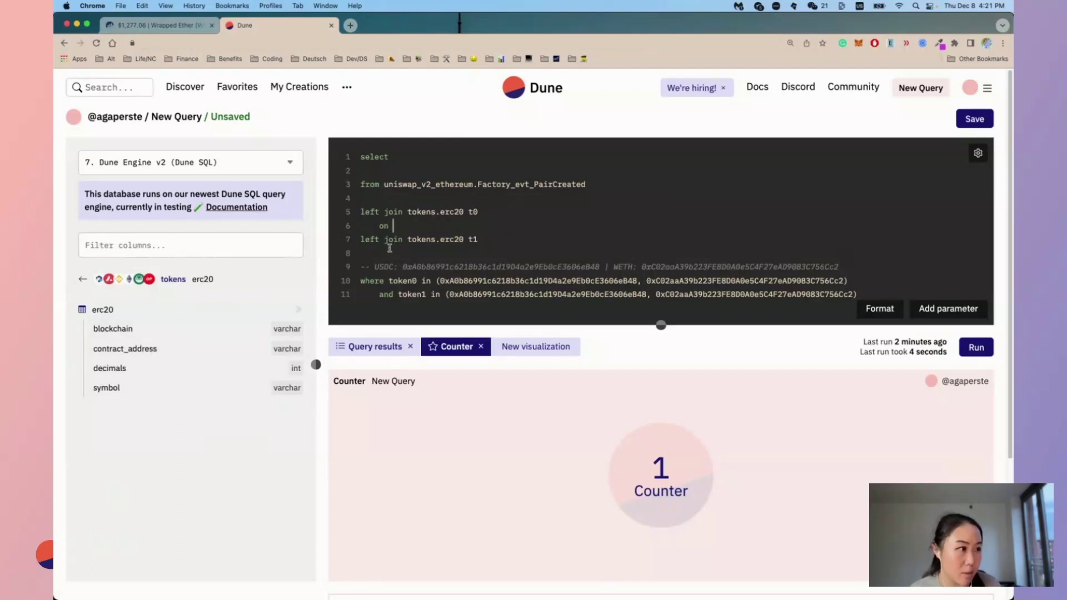
text(t0.)
click(161, 350)
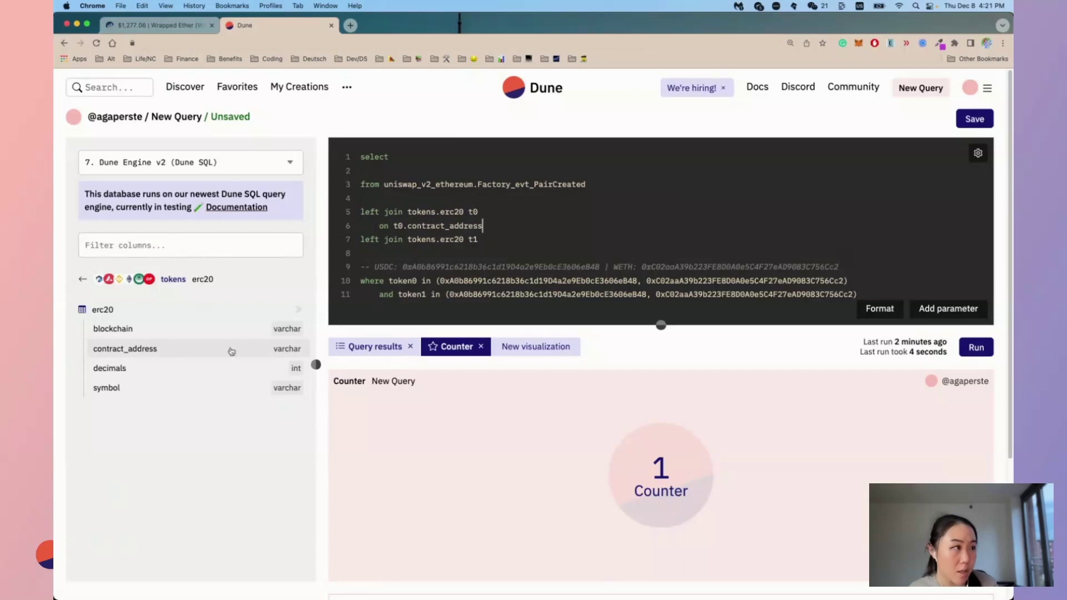
text(=)
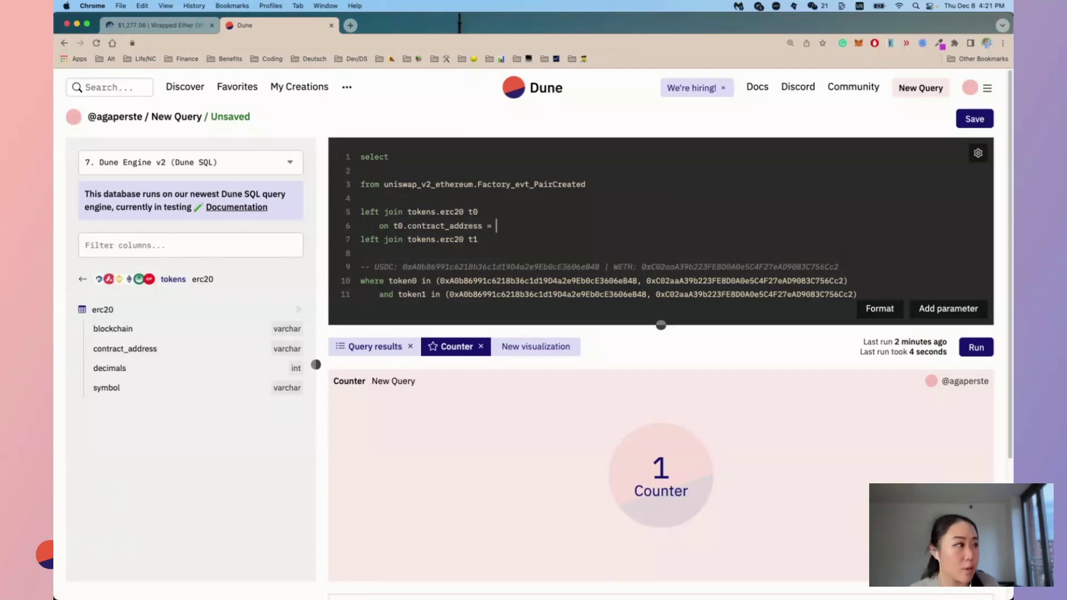
double_click(411, 282)
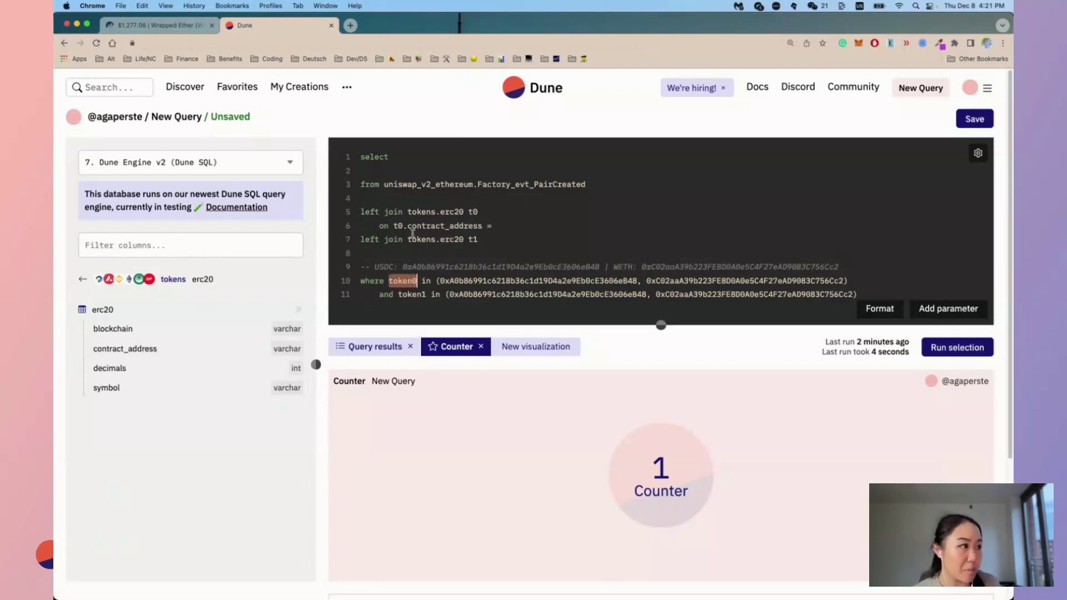
click(496, 225)
text(token0)
Alias the PairCreated source table as p and make the first condition use p.token0
click(609, 183)
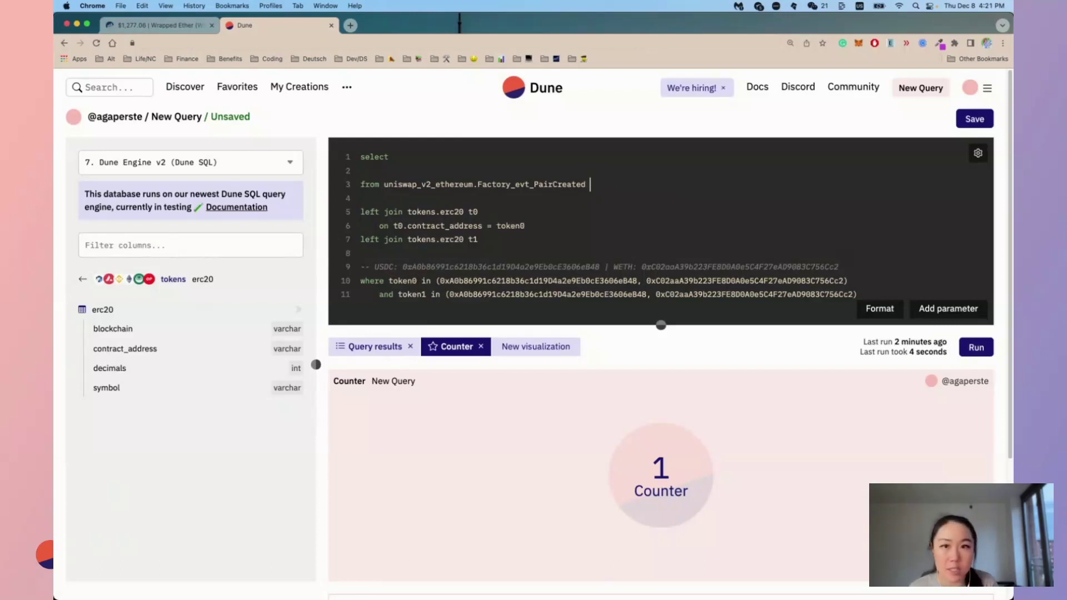
text(p)
click(481, 211)
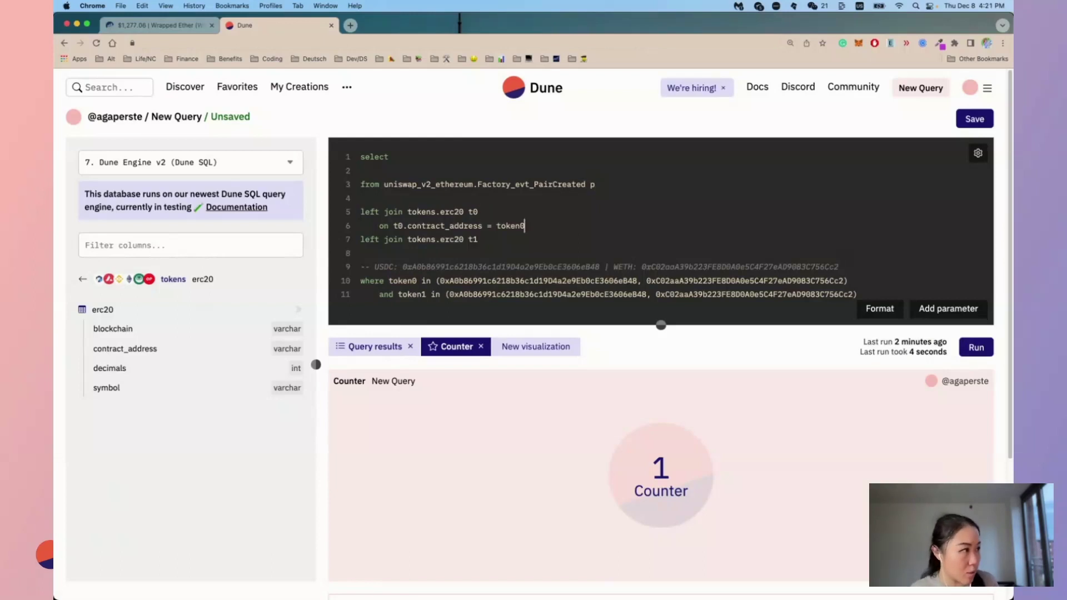
key(Left)
key(Left)
key(Left)
key(Left)
key(Left)
key(Left)
key(Left)
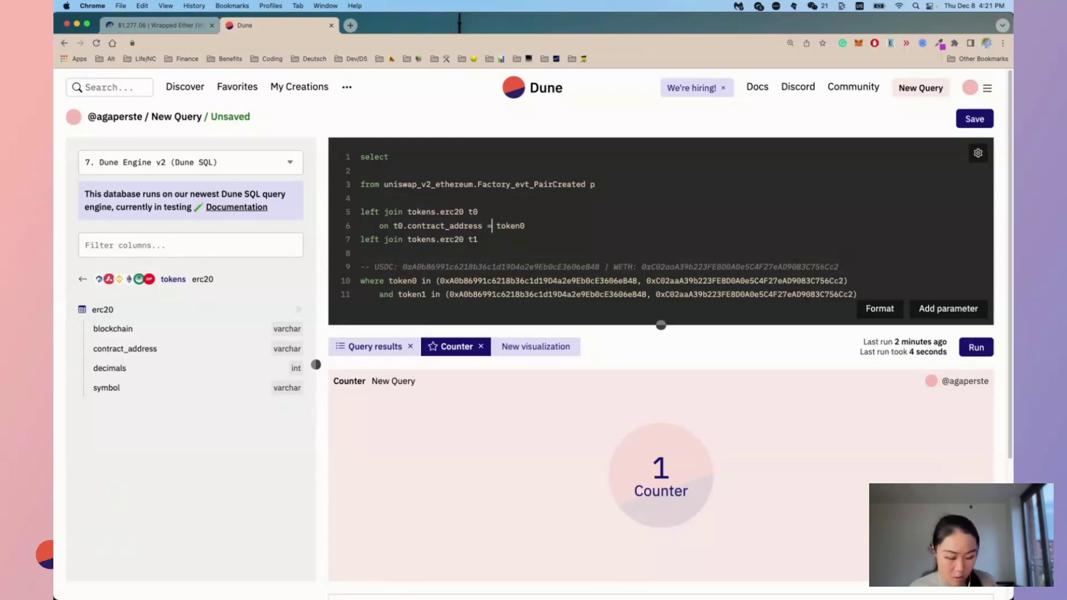
key(Right)
text(p.)
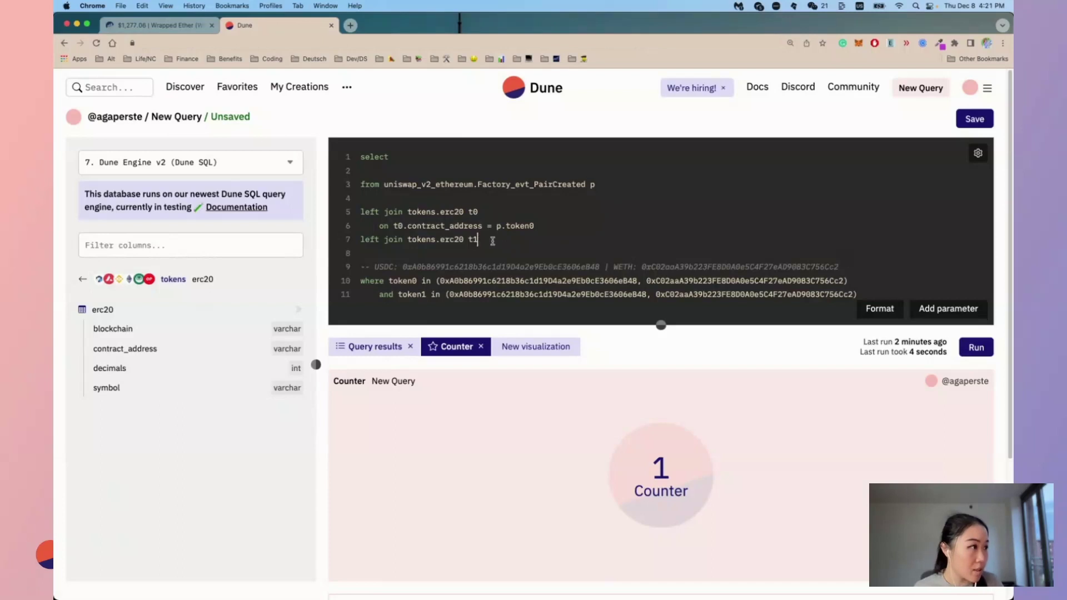
Add the second join condition: on t1.contract_address = p.token1
key(Return)
key(Tab)
text(on )
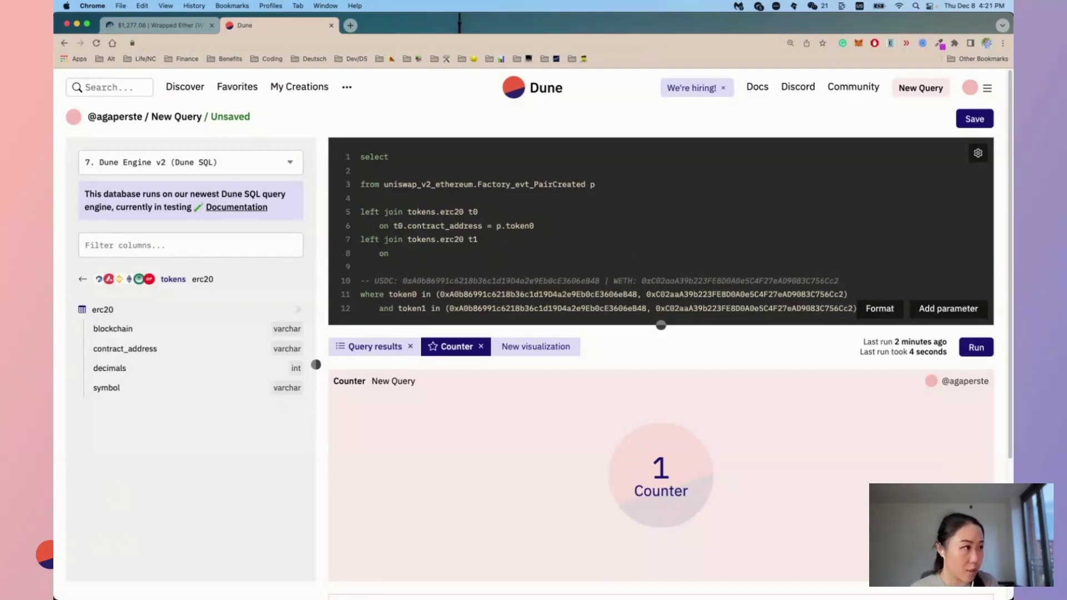
text(t1.)
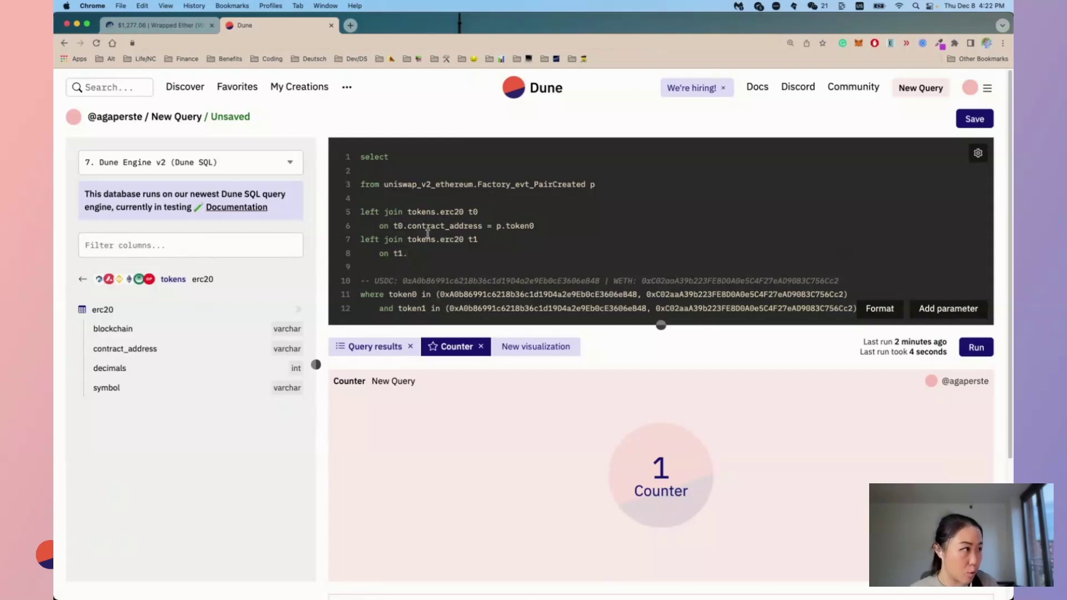
double_click(414, 226)
key(cmd+c)
click(434, 253)
key(cmd+v)
text(= p.token)
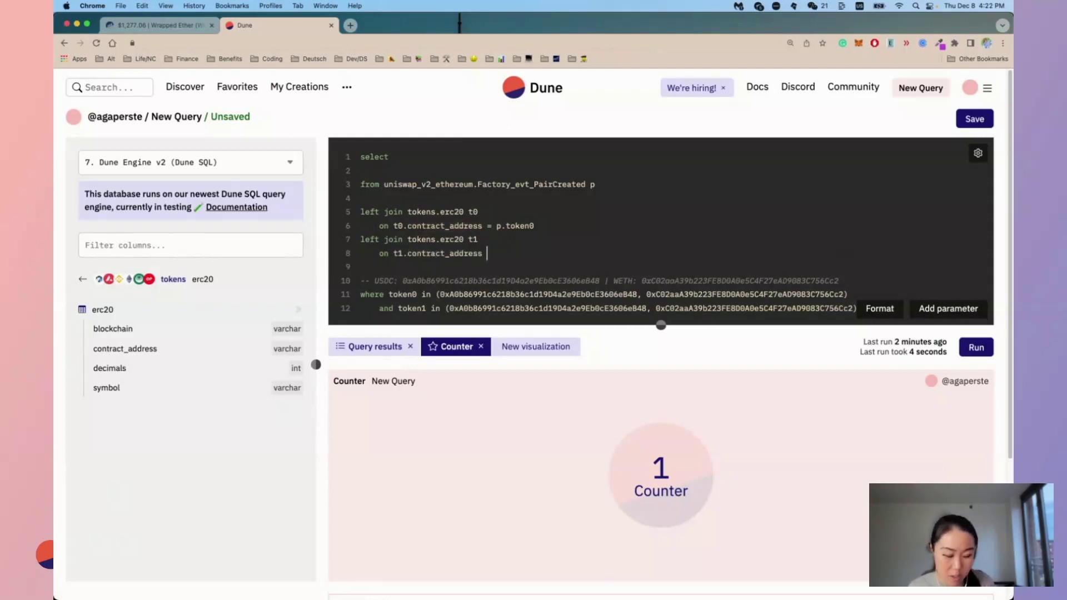
text(1)
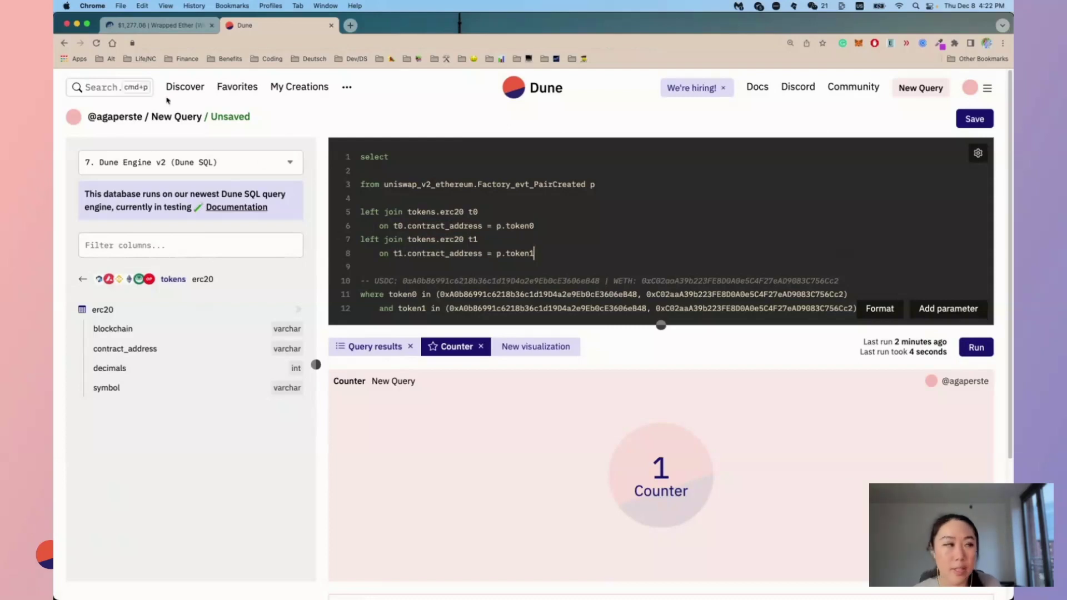
Browse Decoded projects to the uniswap_v2 Factory events and expand PairCreated's columns
click(432, 165)
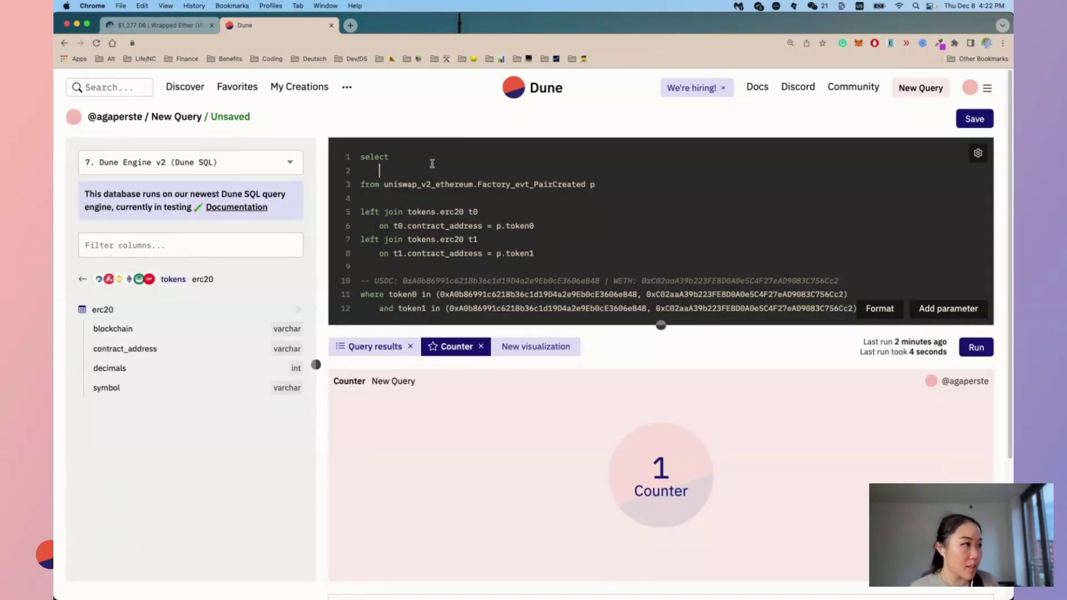
click(82, 279)
click(83, 290)
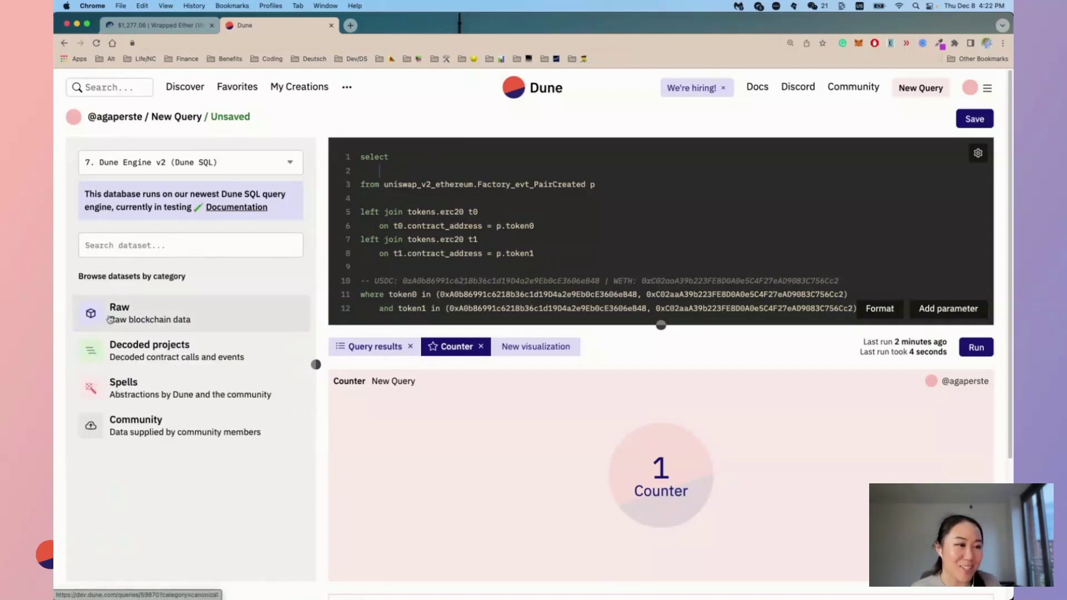
click(143, 350)
click(131, 251)
text(uniswap v2)
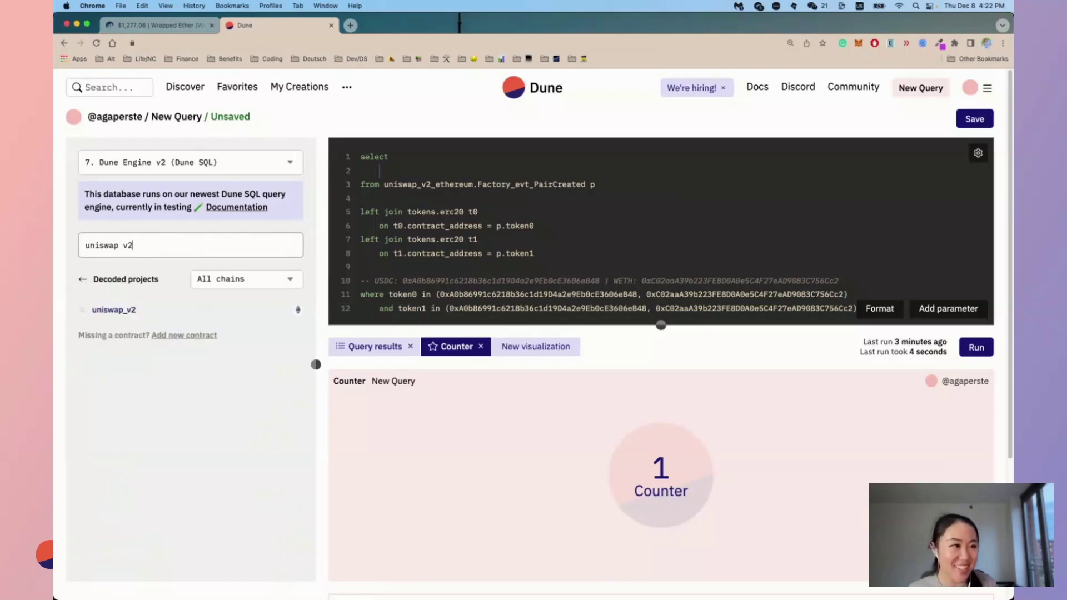
click(117, 312)
click(114, 310)
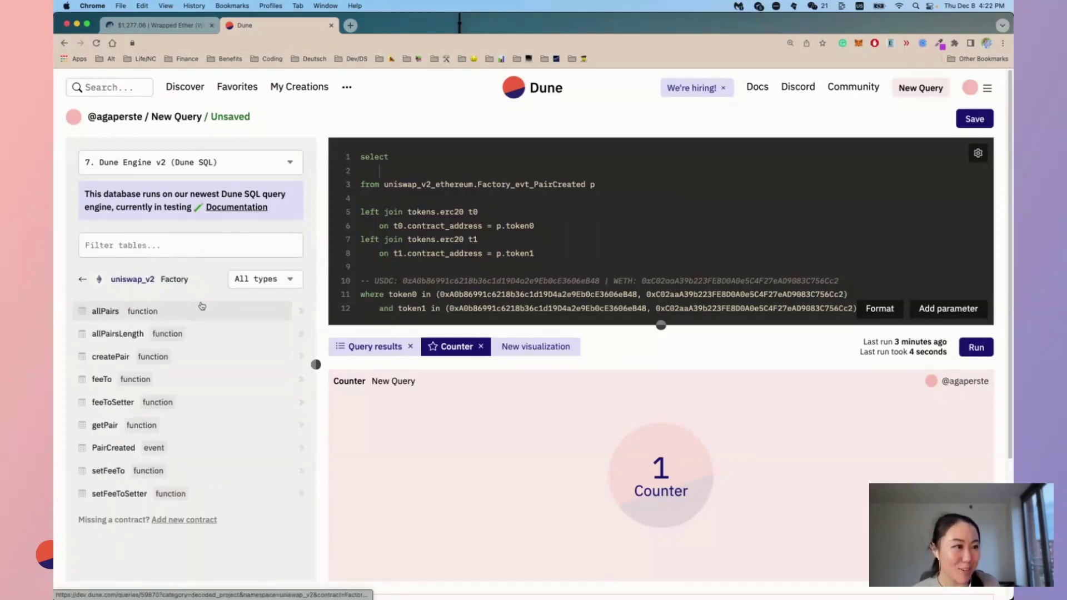
click(261, 279)
click(263, 306)
click(114, 310)
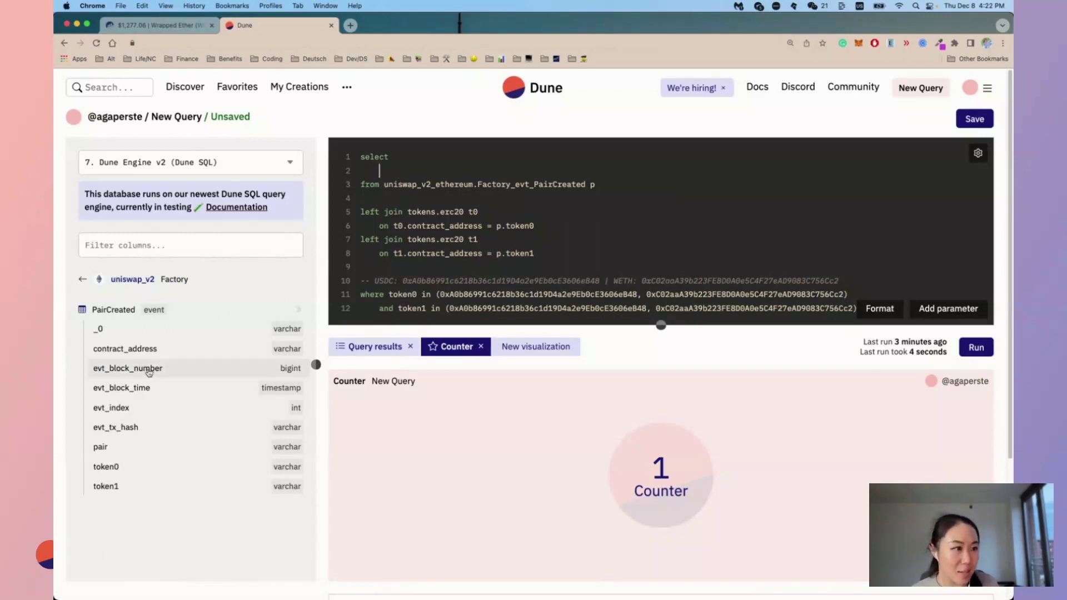
Select p.evt_block_time as time and p.pair as pair_address
click(149, 387)
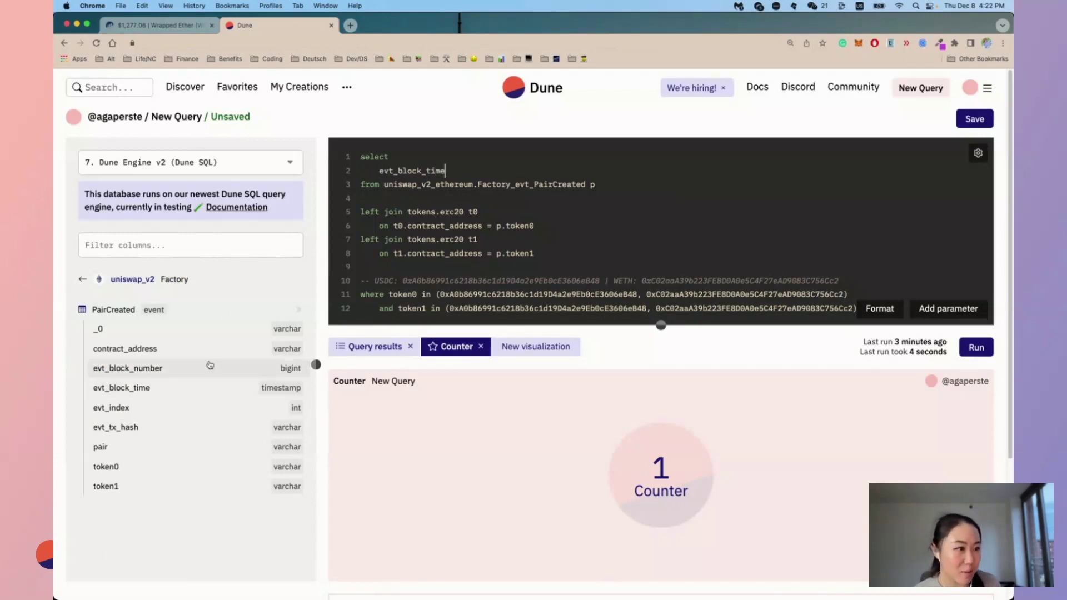
click(380, 171)
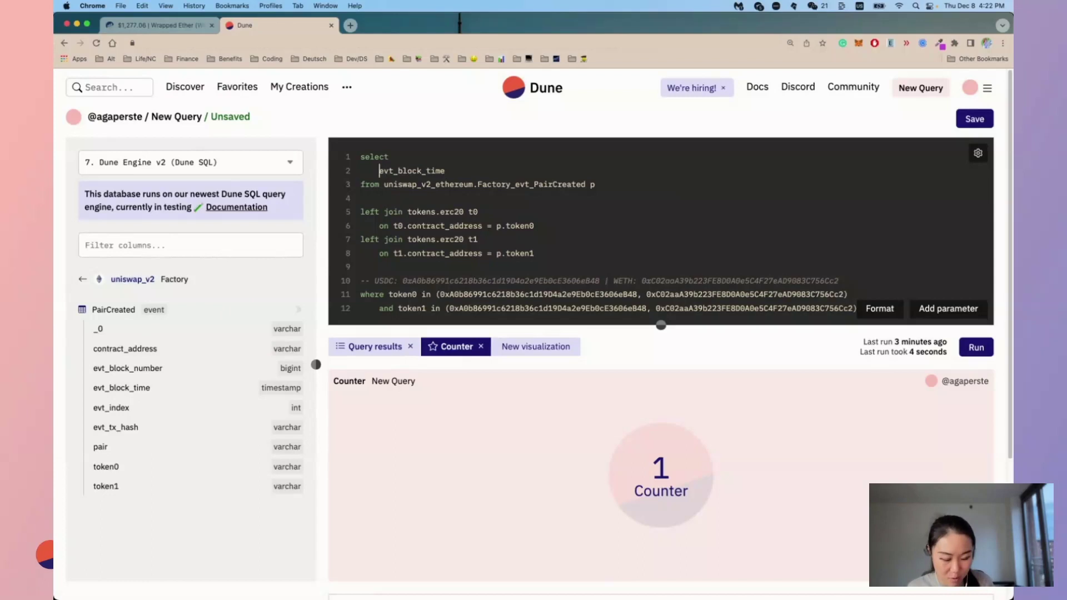
text(p.)
text( as time)
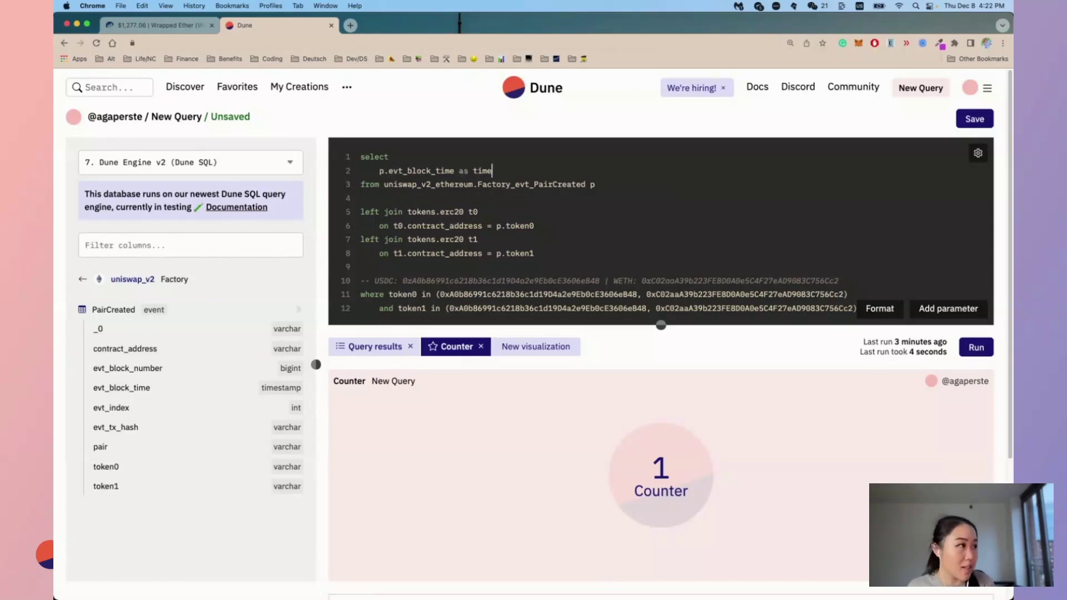
key(Return)
text(,)
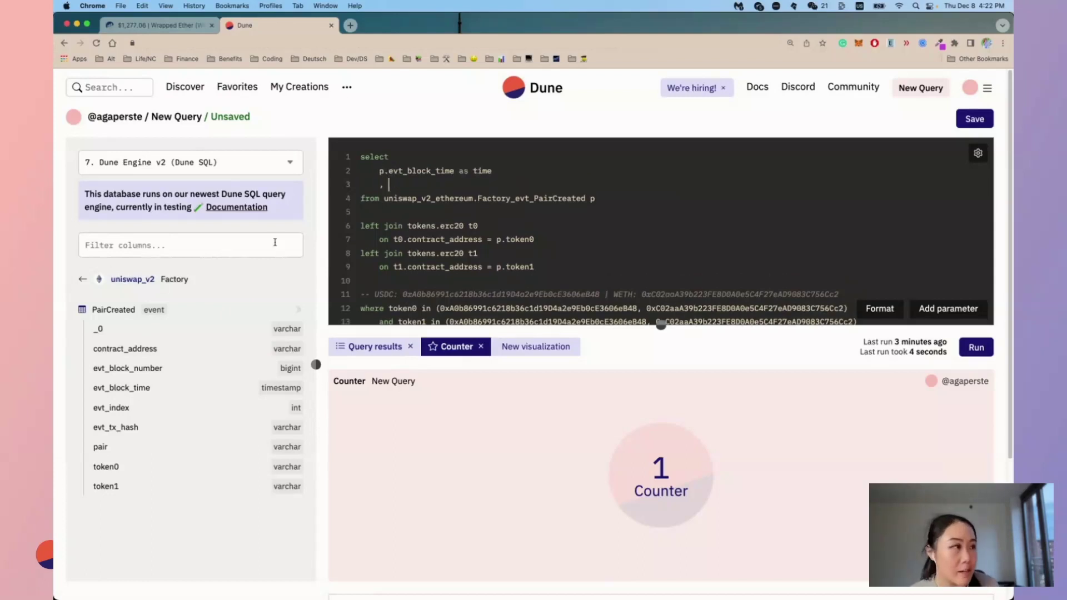
click(167, 449)
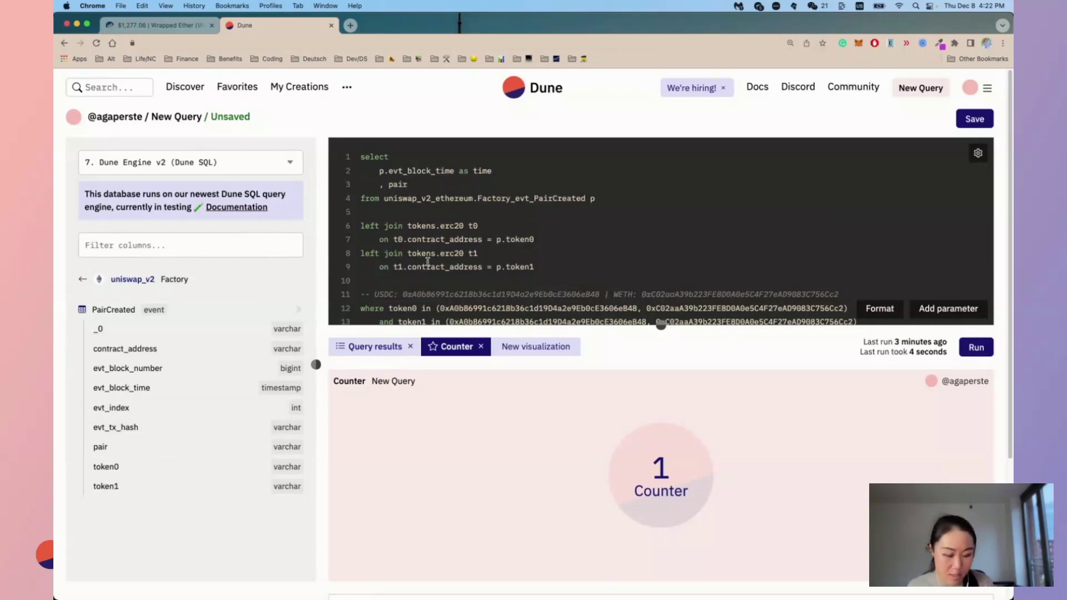
text(p.)
click(422, 184)
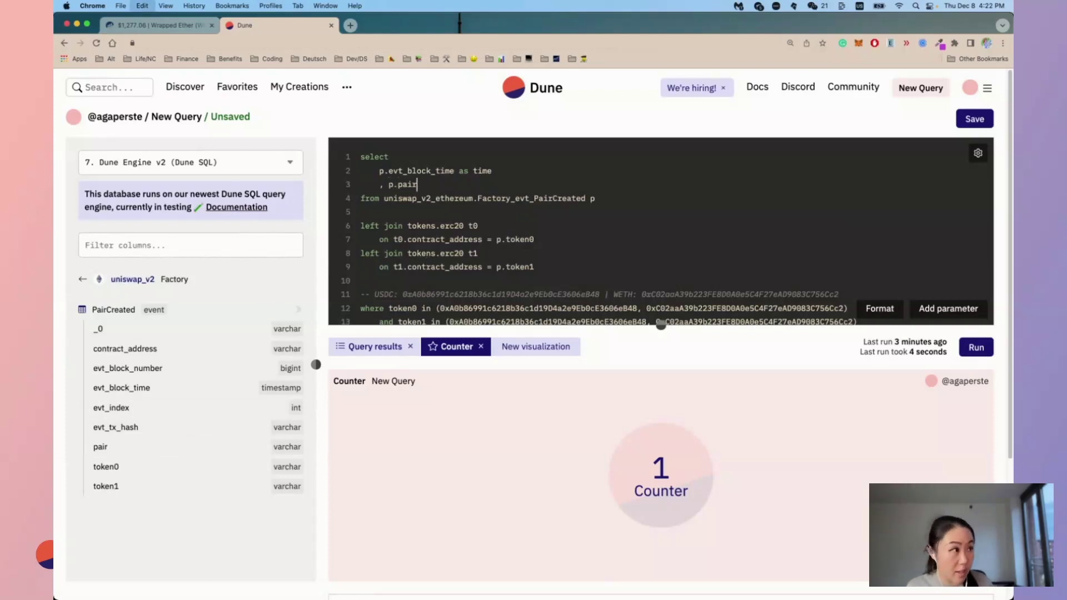
text(as pair_address)
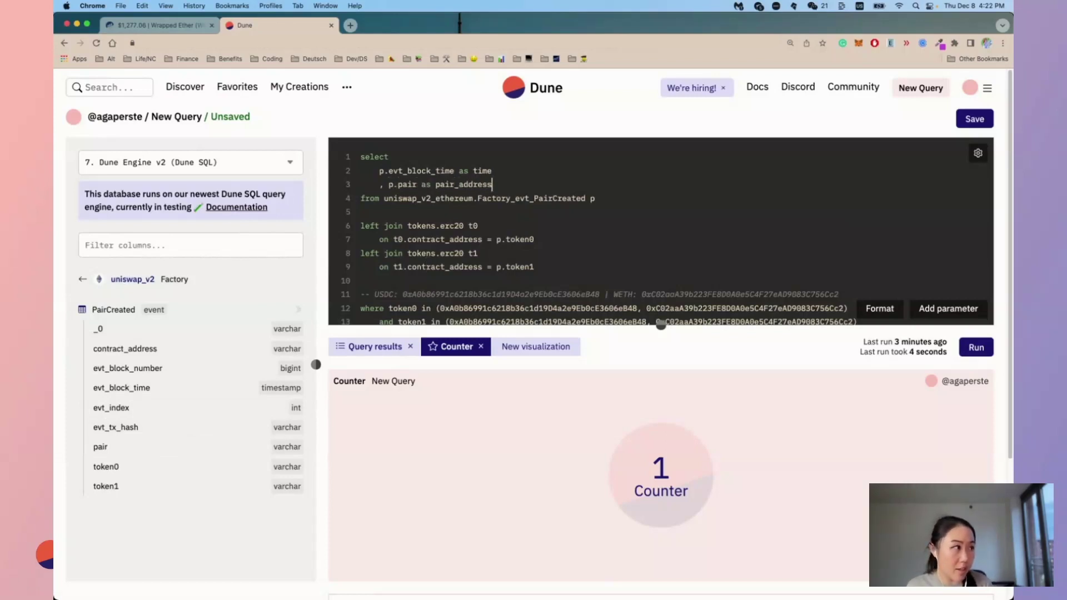
Add p.token0, t0.symbol as t0_symbol, p.token1 and t1.symbol as t1_symbol
key(Return)
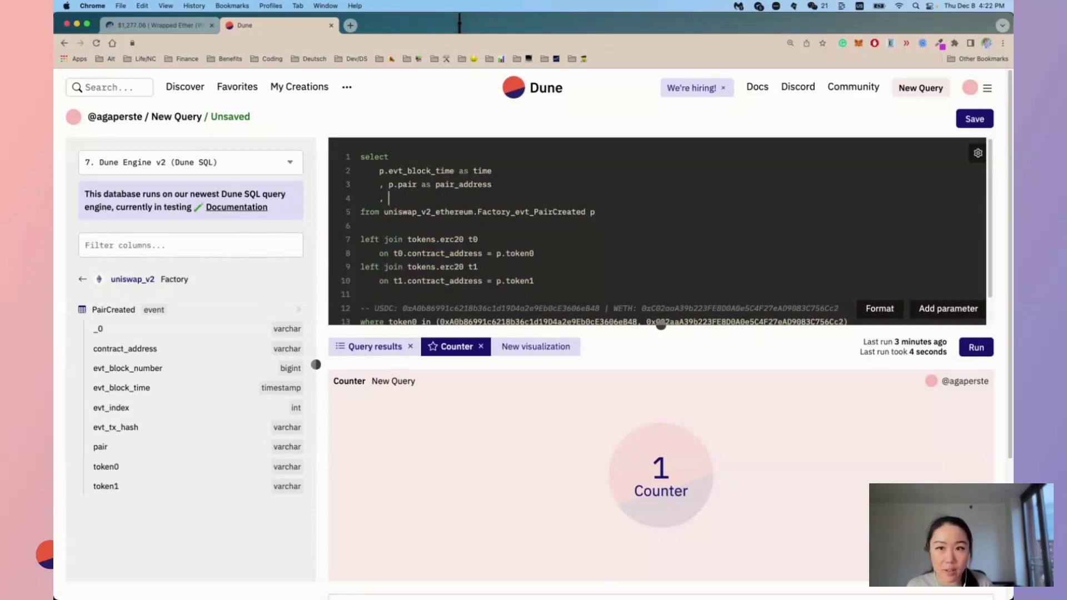
text(, p.)
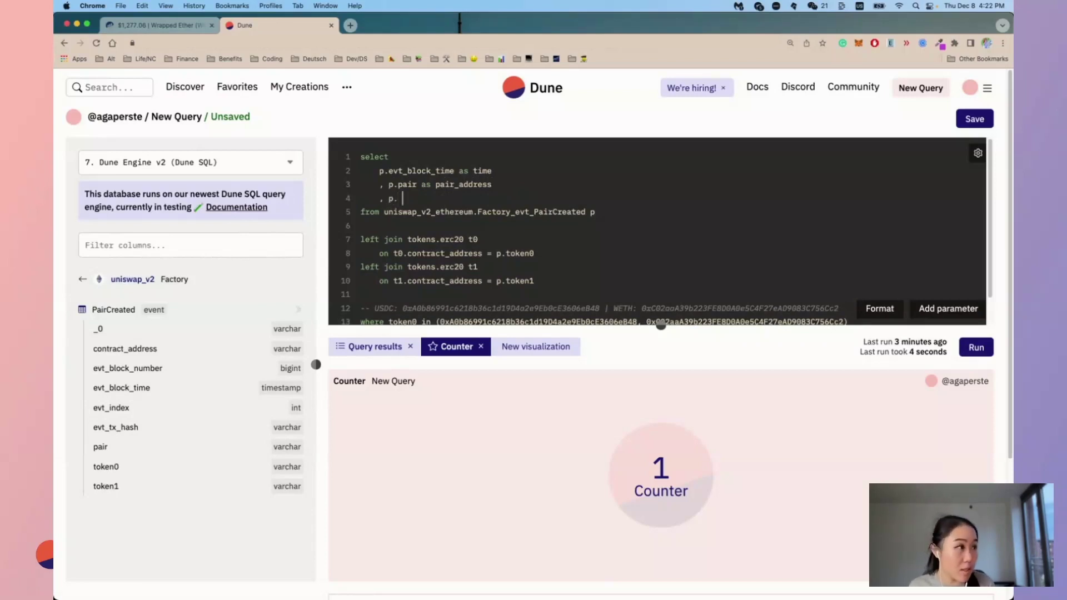
text(token)
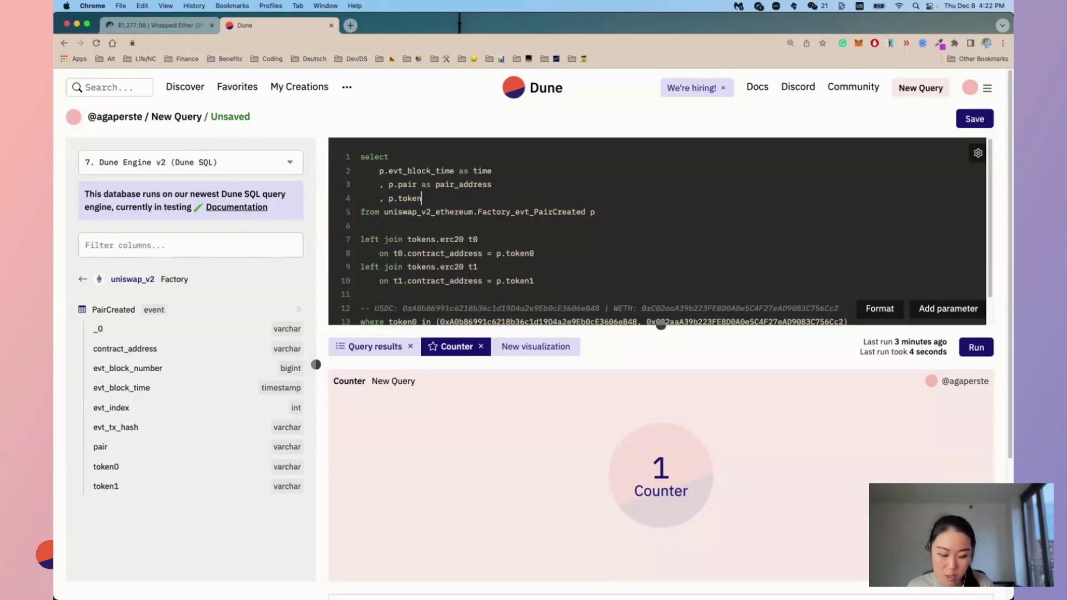
text(0)
key(Return)
text(, )
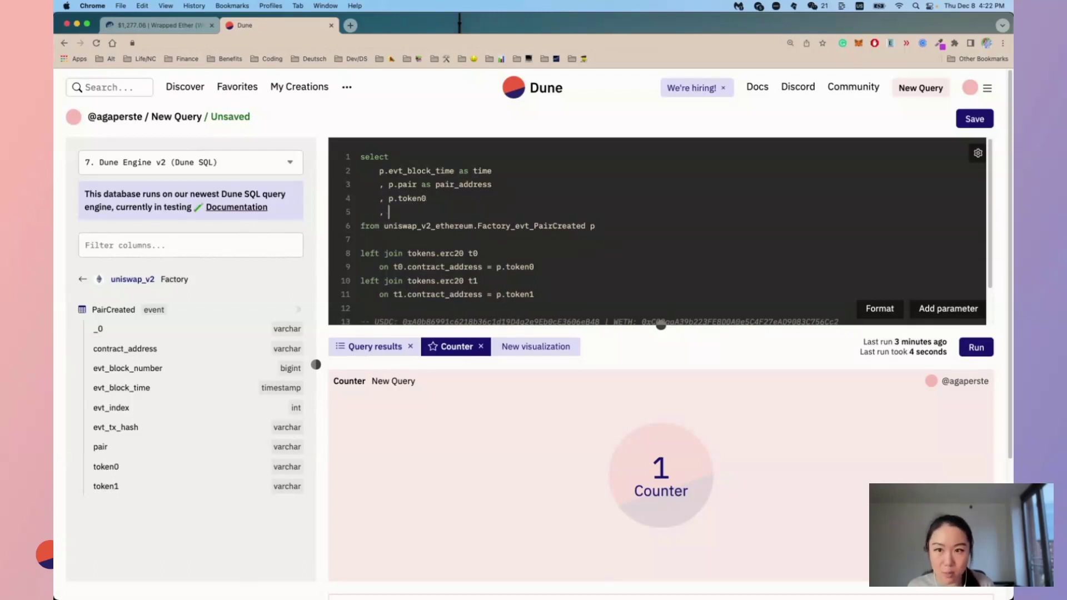
text(t0.symbol )
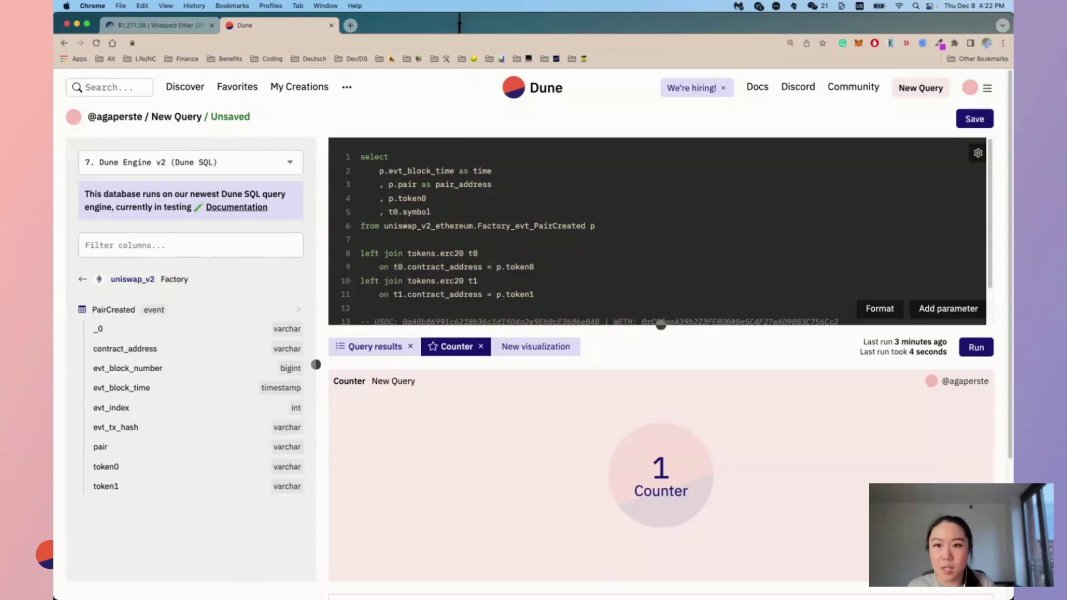
text(as )
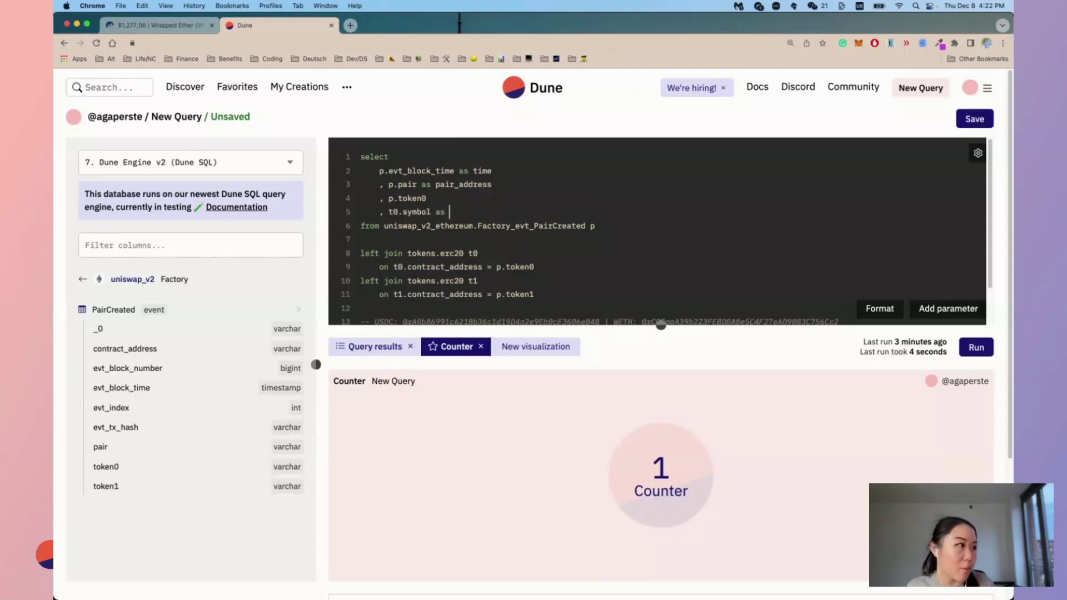
text(t0)
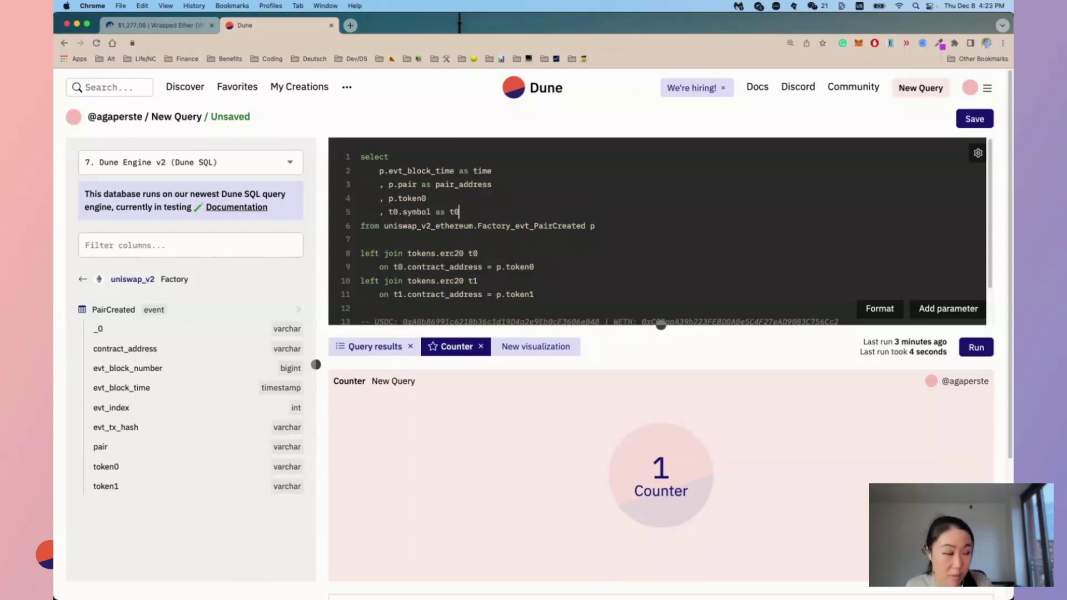
text(_symbol)
key(Return)
text(, )
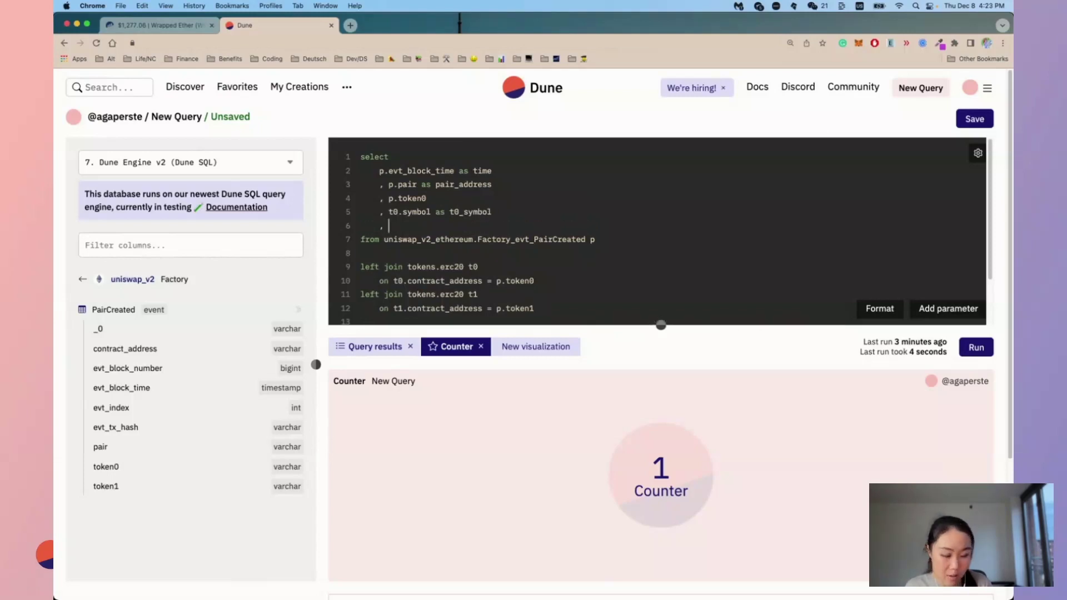
text(p.token)
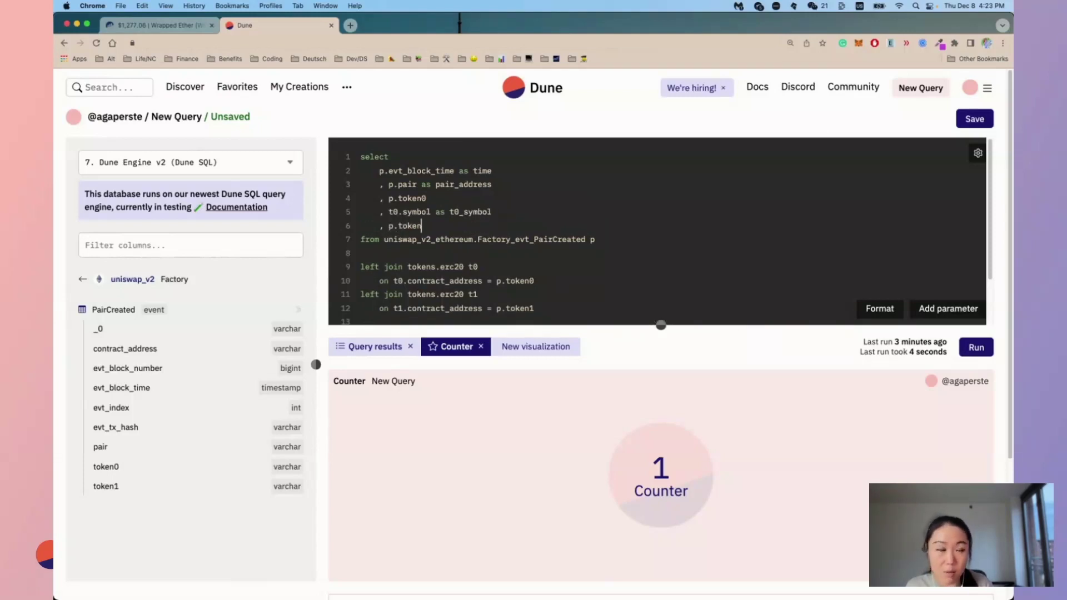
text(1)
key(Return)
text(, t)
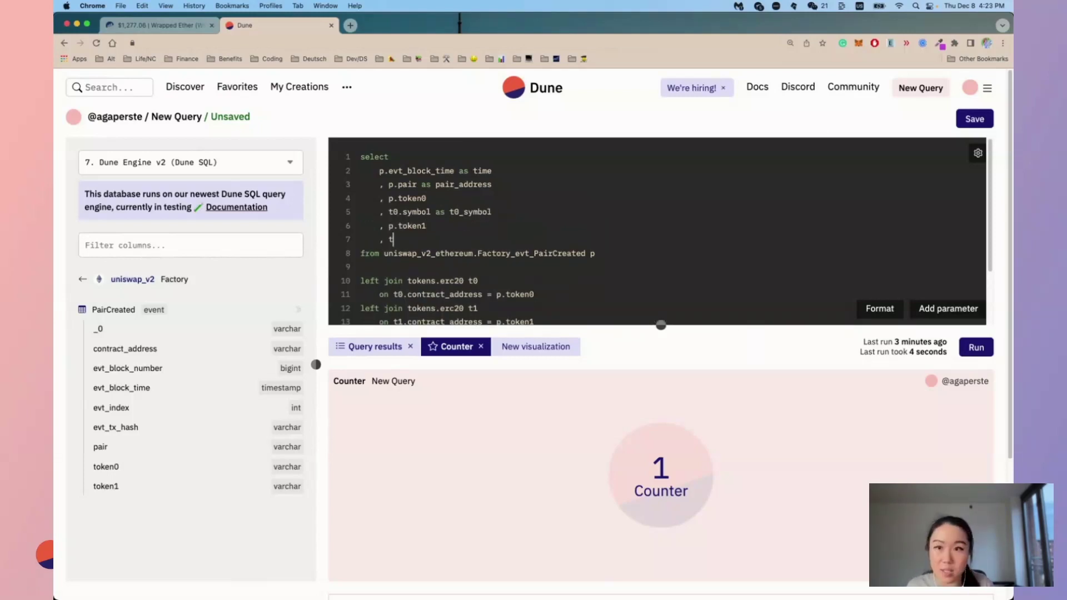
text(1.sy)
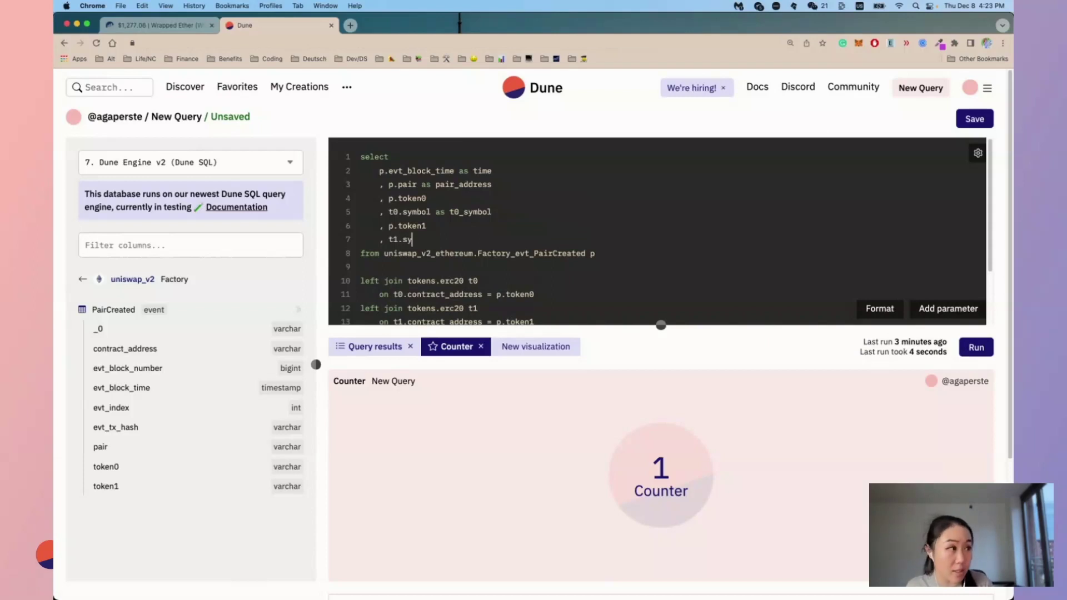
text(mbol as t1_)
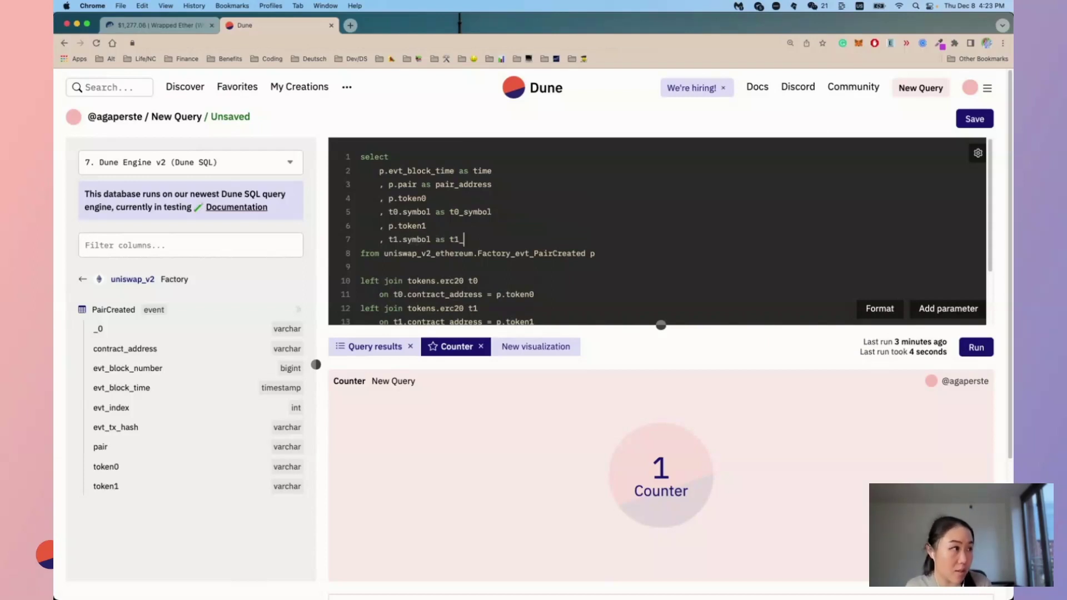
text(symbol)
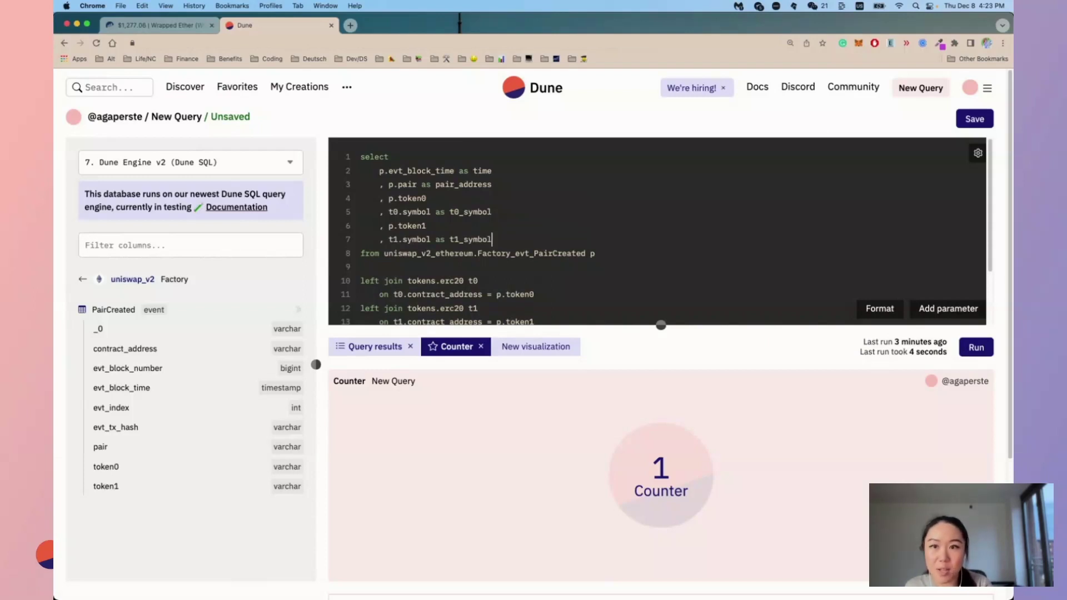
scroll(465, 267, down, 2)
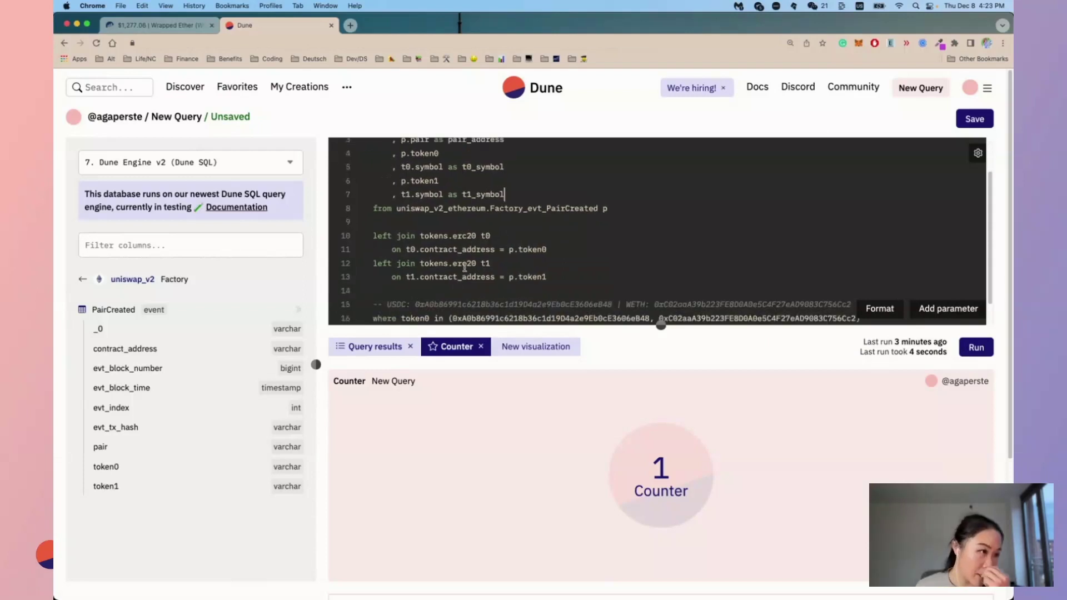
Add the filter line: and t0.blockchain = 'ethereum' and t1.blockchain = 'ethereum'
scroll(492, 274, down, 1)
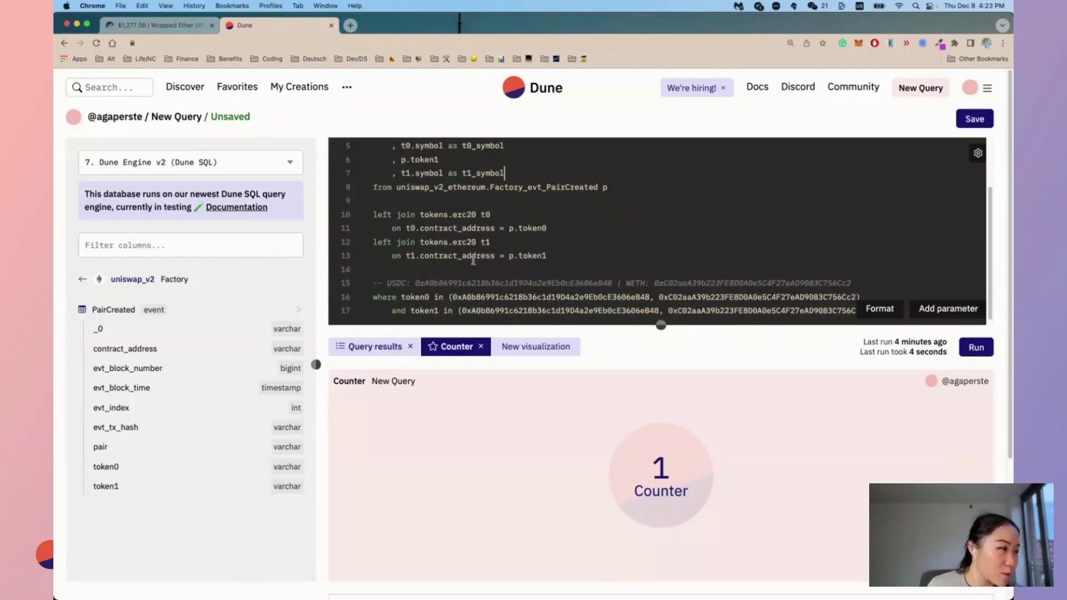
scroll(439, 227, down, 1)
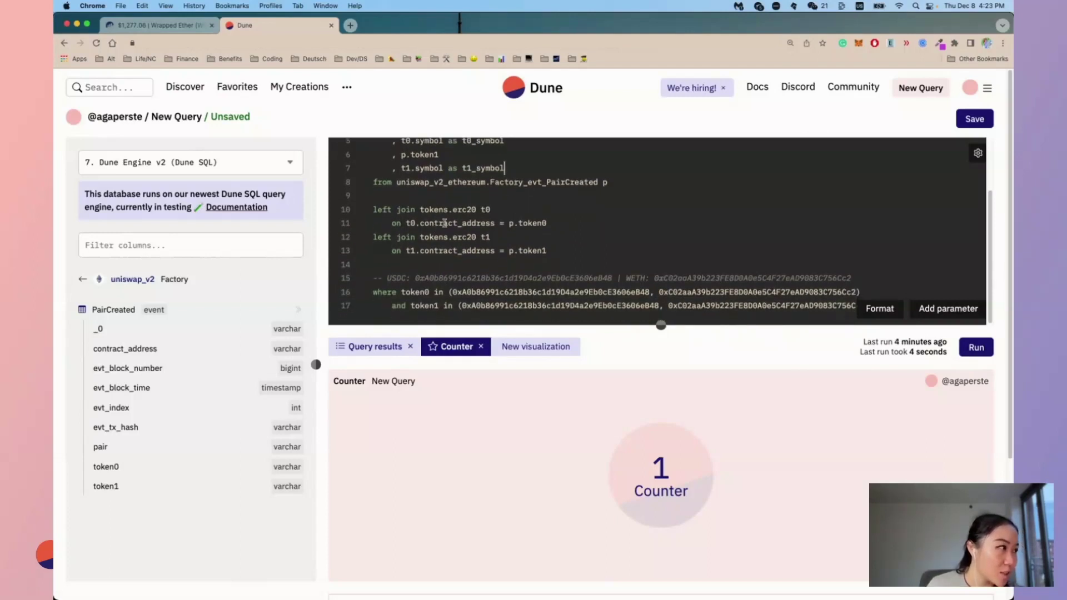
scroll(455, 240, down, 1)
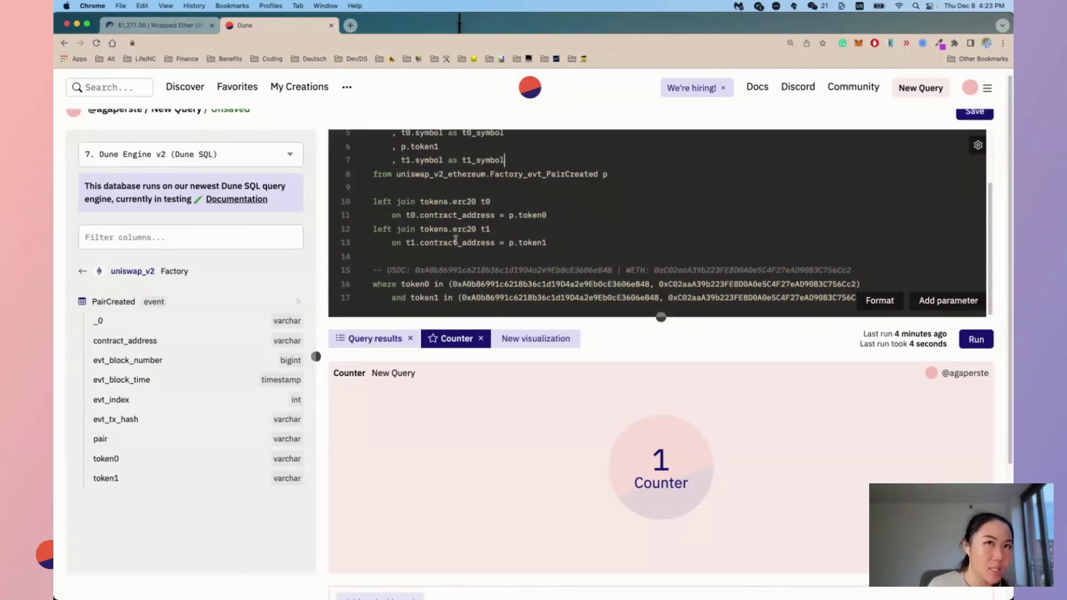
click(821, 300)
key(Return)
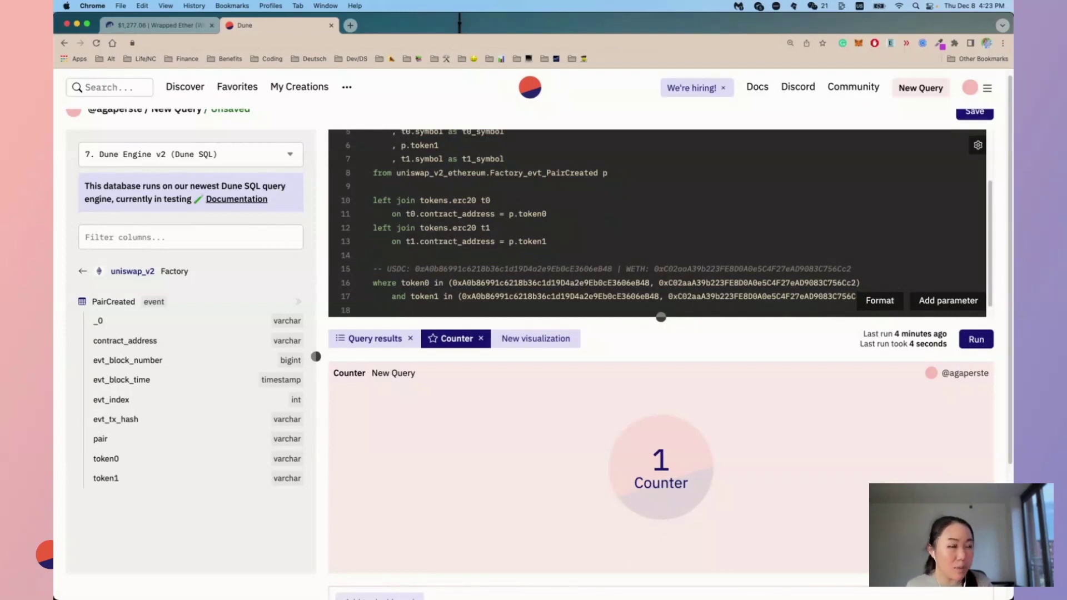
text(and t0.)
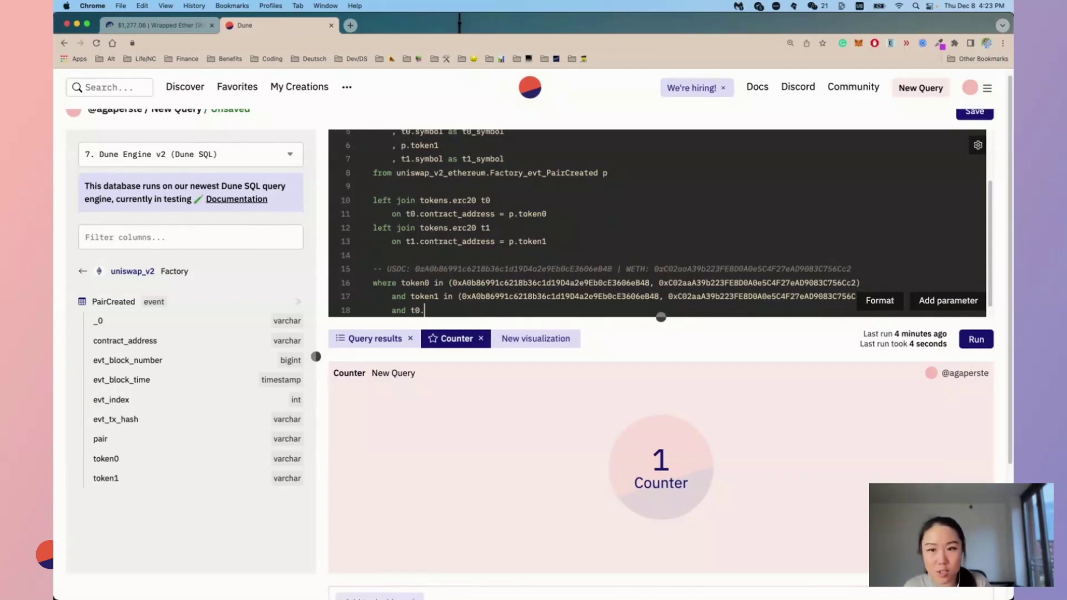
text(blockchain = )
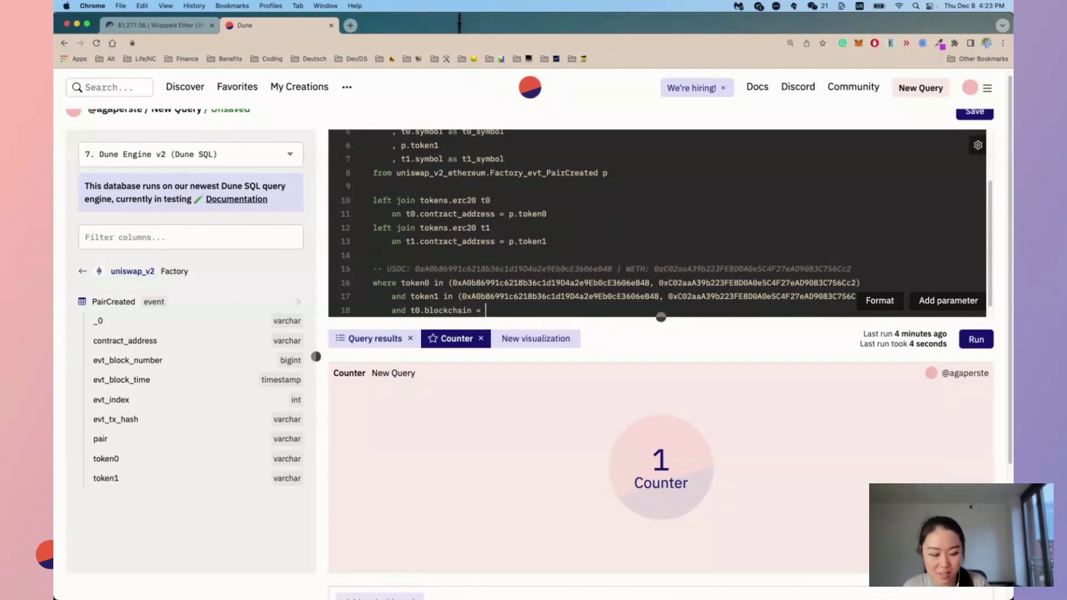
text('ethereum)
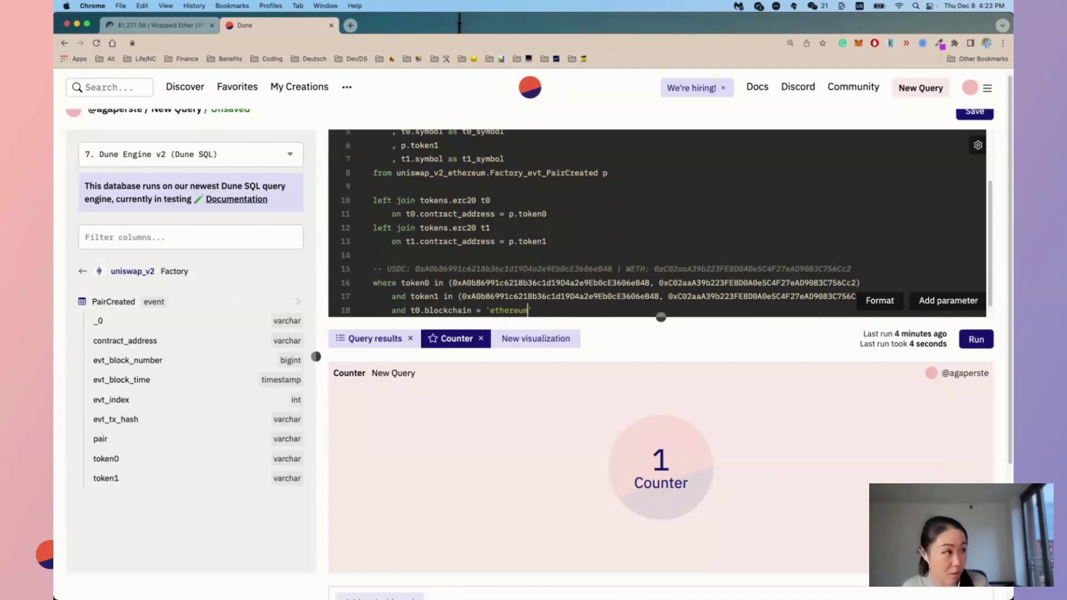
text(' and t1.block)
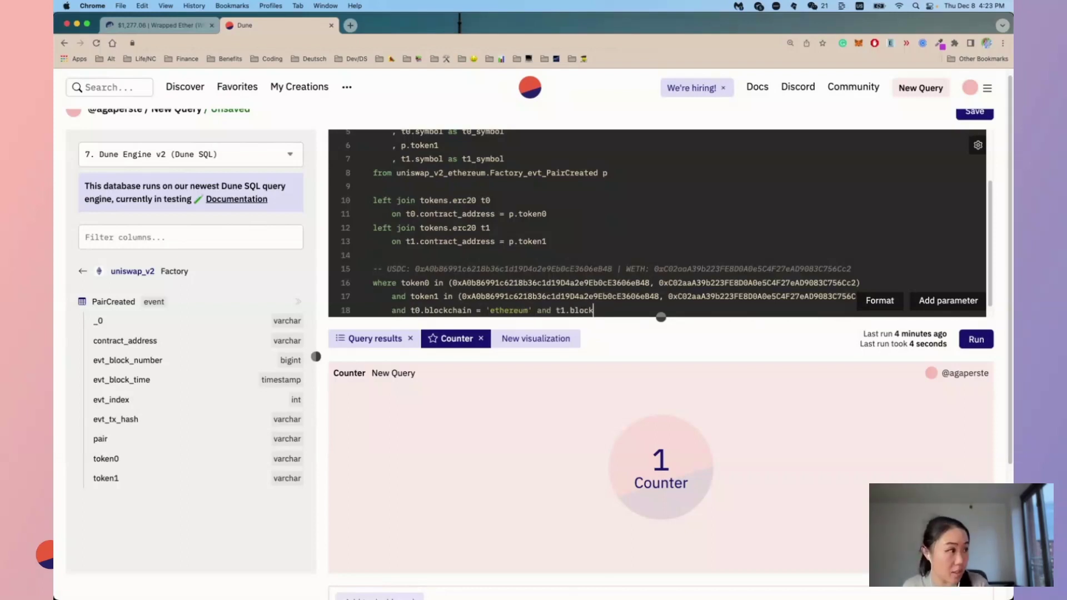
text(chain = 'ethereum)
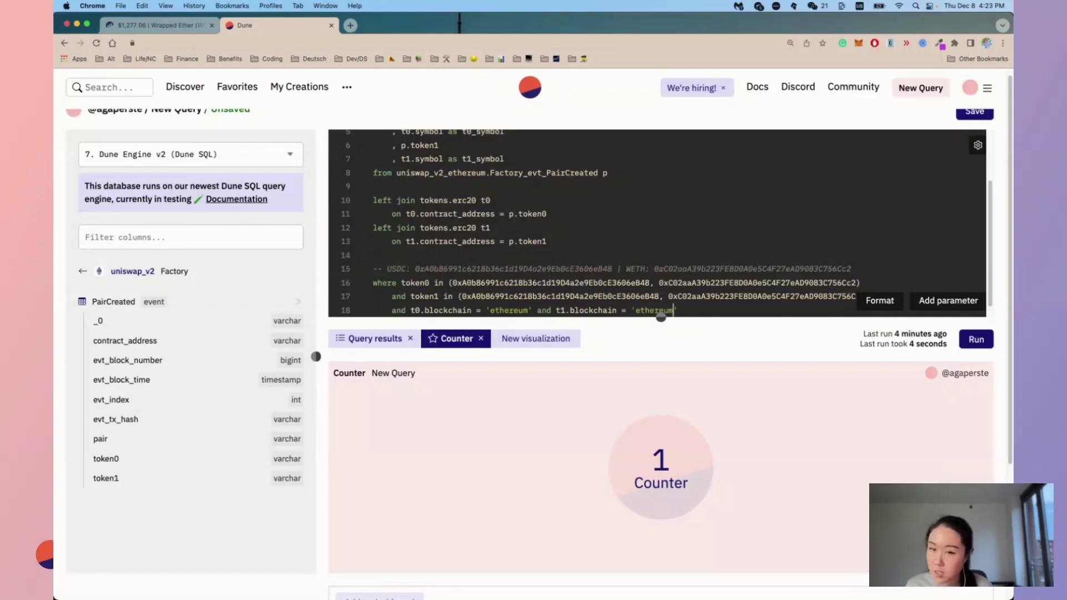
text(')
Run the query and check the single row's creation time, pair address and USDC symbol
key(super+Return)
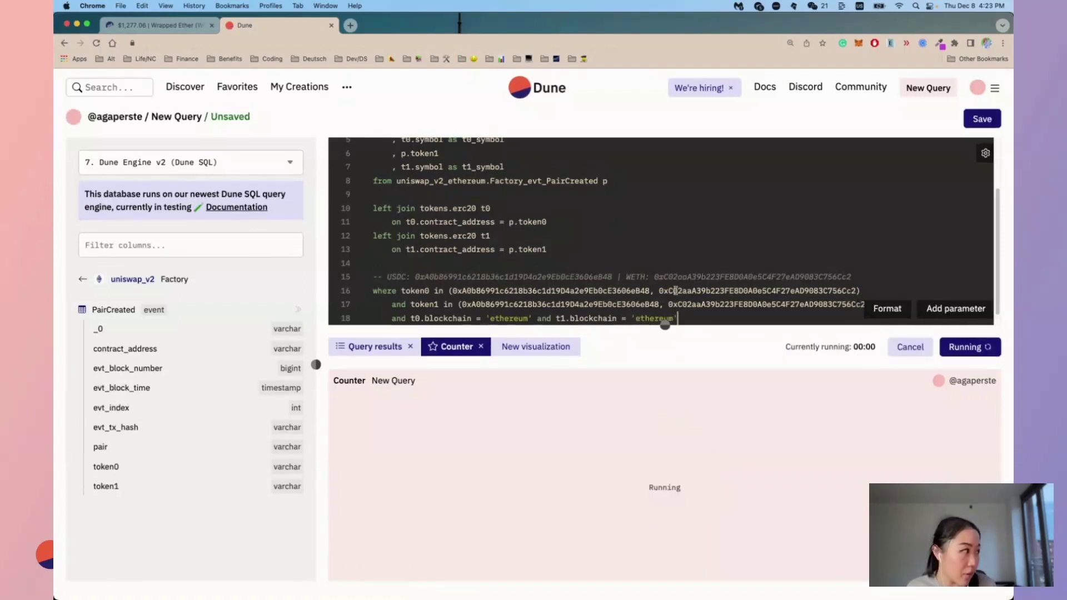
click(384, 350)
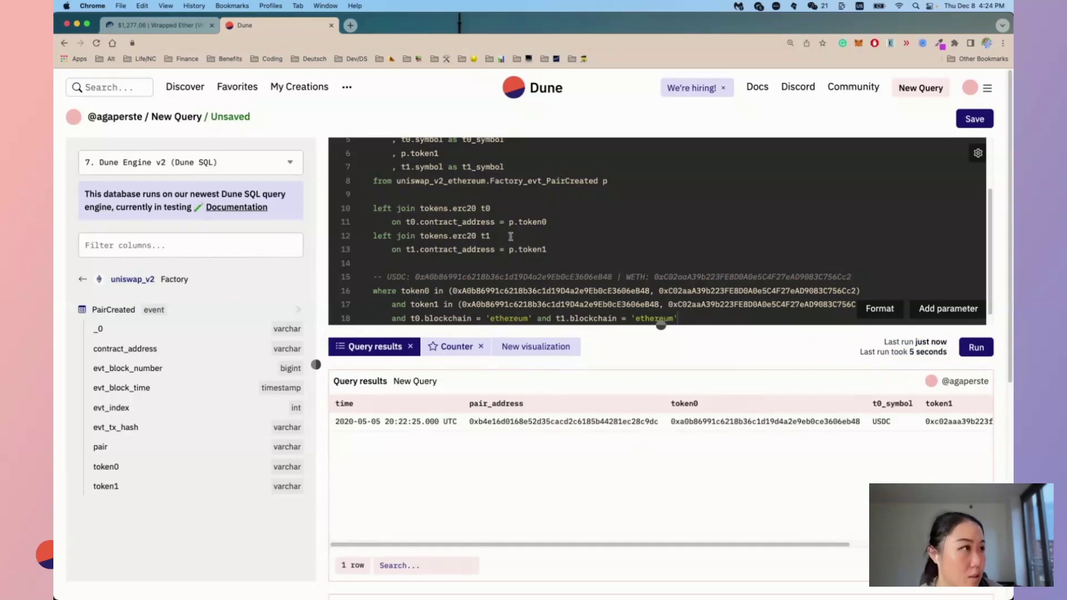
double_click(386, 420)
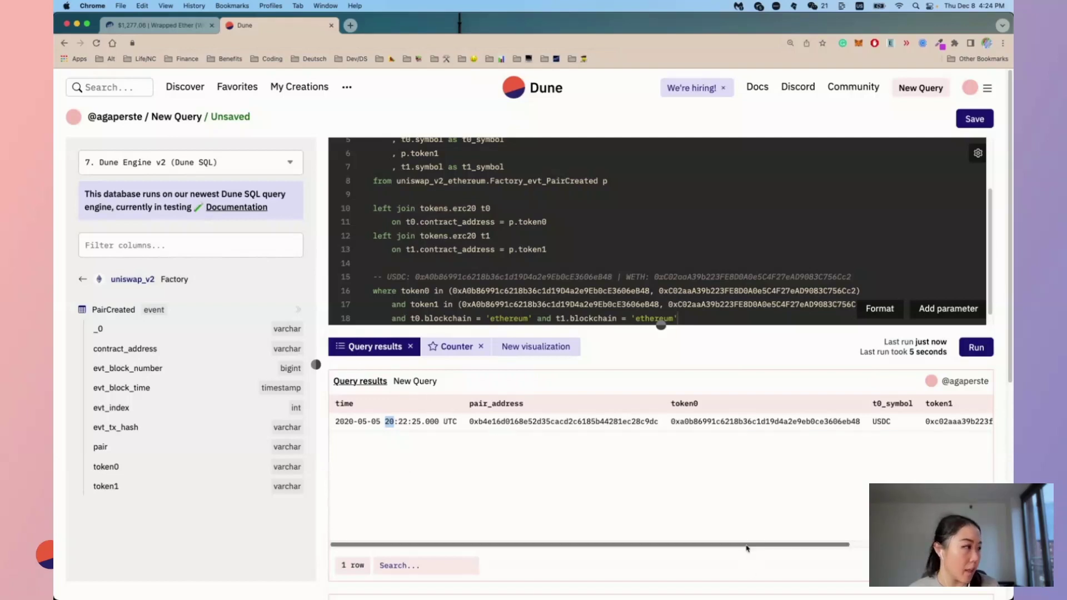
double_click(597, 421)
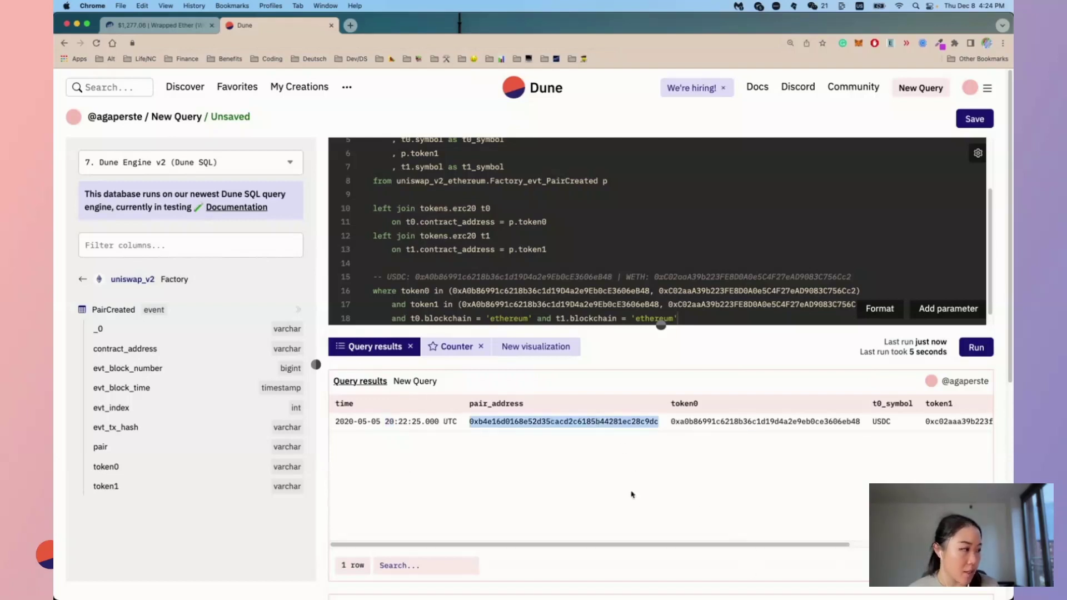
drag(688, 550, 822, 486)
double_click(704, 423)
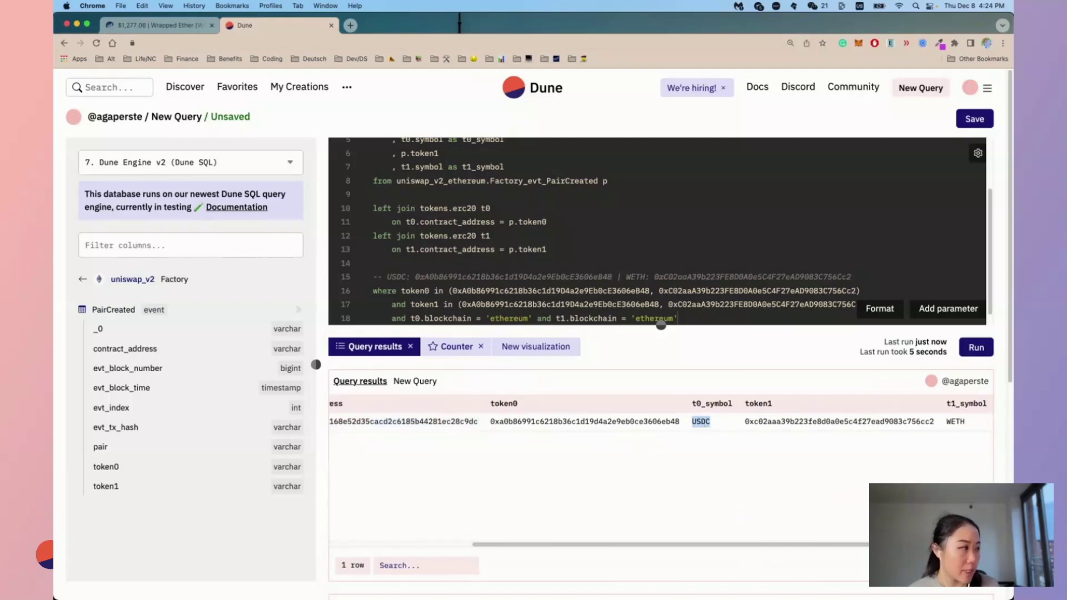
drag(930, 545, 778, 545)
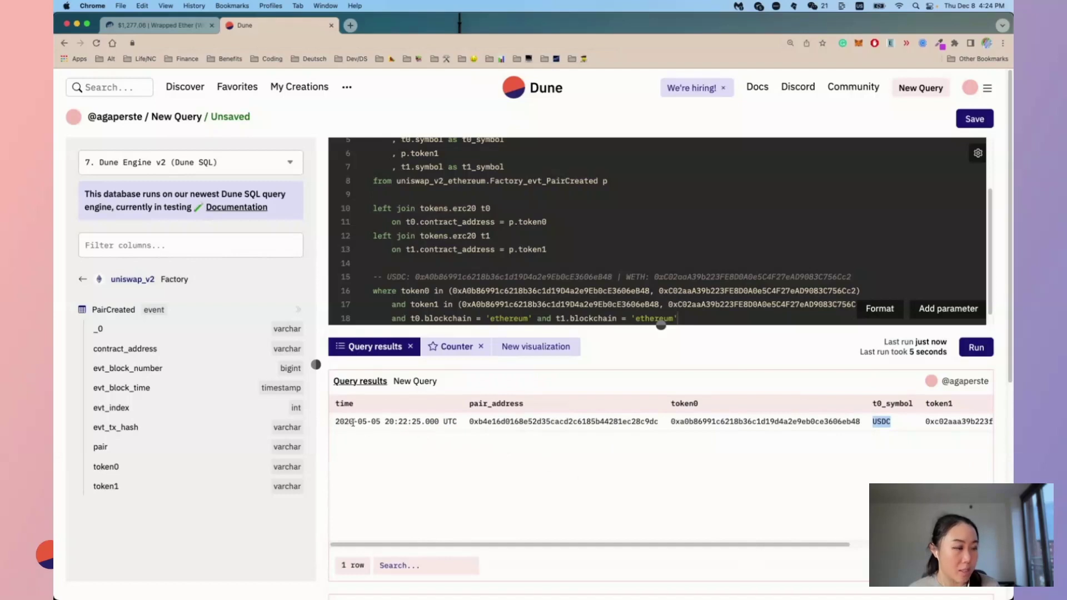